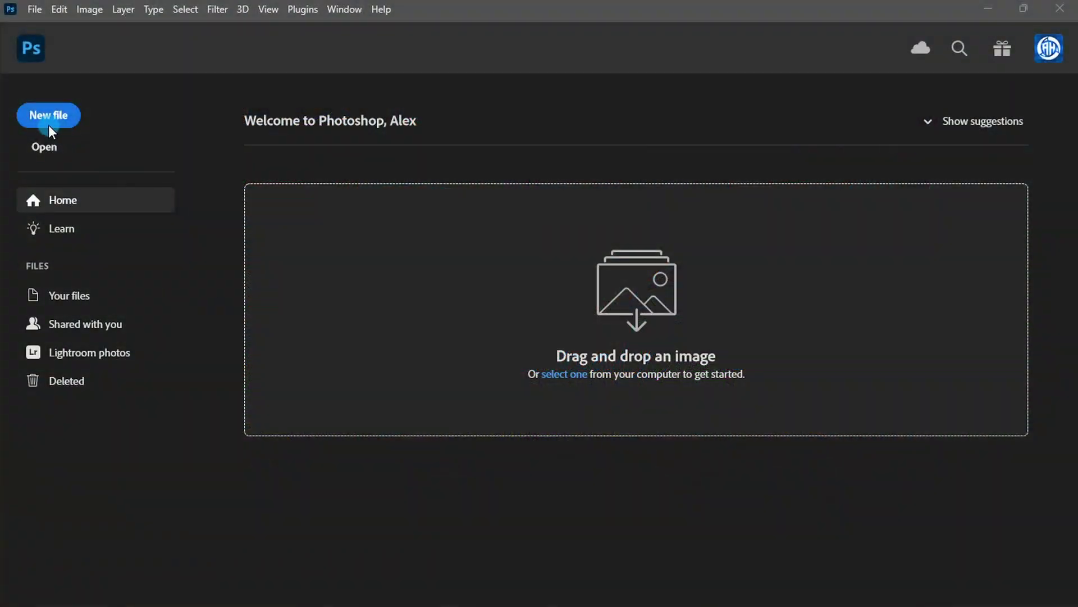
# Create an A4 portrait 300 ppi document named 'Baseball Game Flyer Design' and drag in the stadium photo
pyautogui.click(49, 125)
pyautogui.doubleClick(736, 113)
pyautogui.write('Baseball Game Flyer Design')
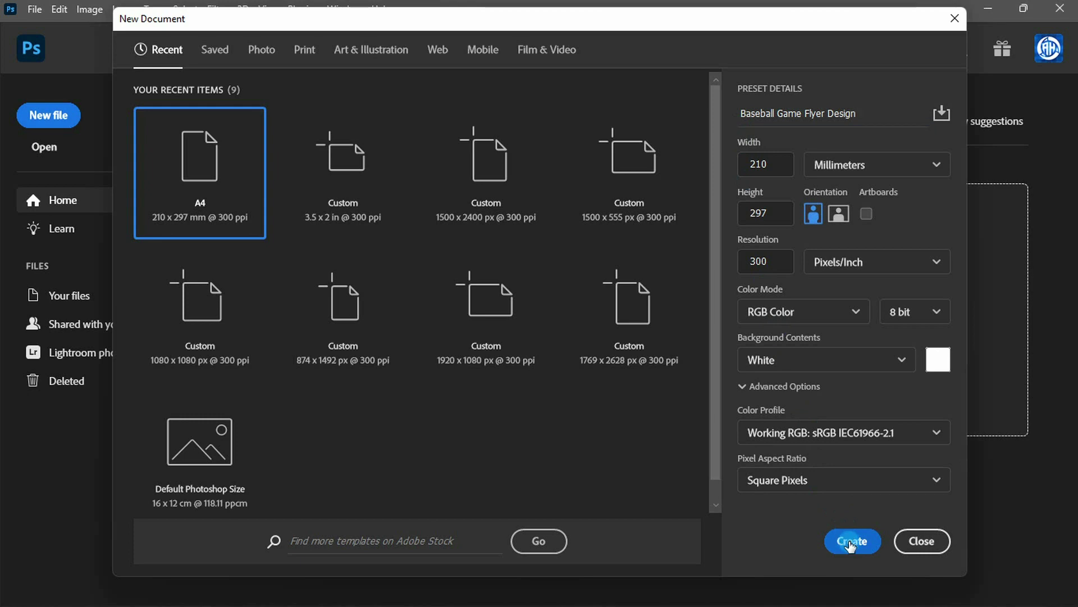
pyautogui.click(850, 542)
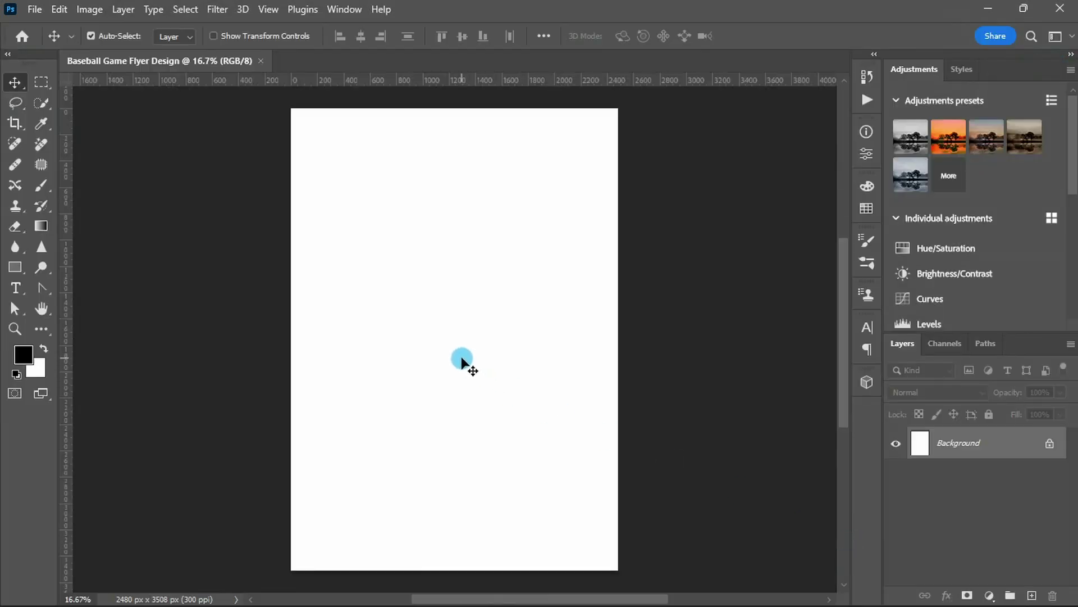
pyautogui.moveTo(455, 345); pyautogui.dragTo(453, 490)
# Stretch the stadium photo to fill the whole page and commit the transform
pyautogui.moveTo(457, 393); pyautogui.dragTo(452, 140)
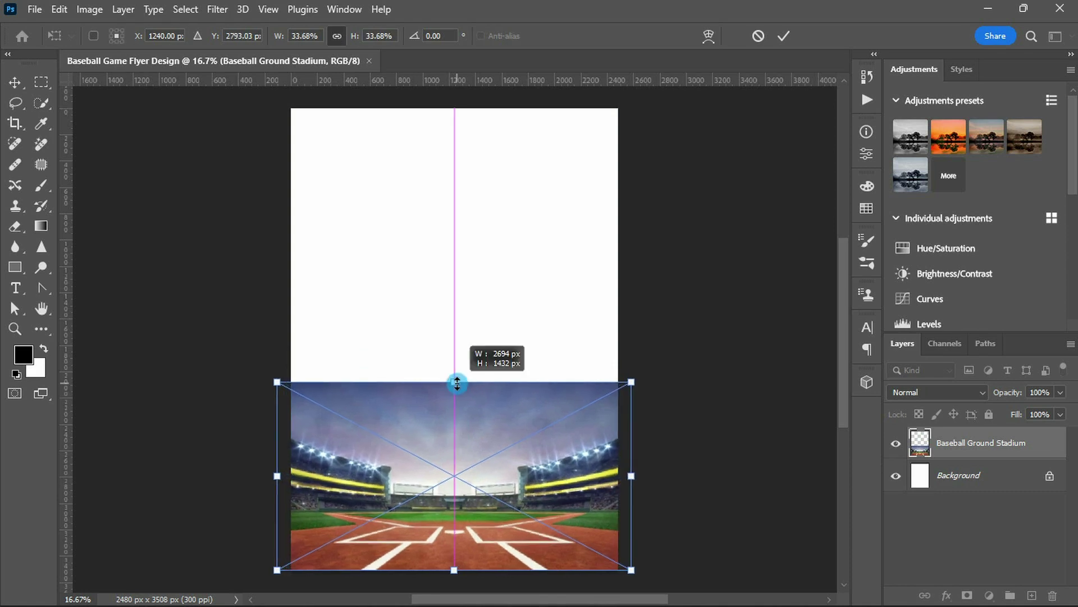
pyautogui.scroll(1, 453, 234)
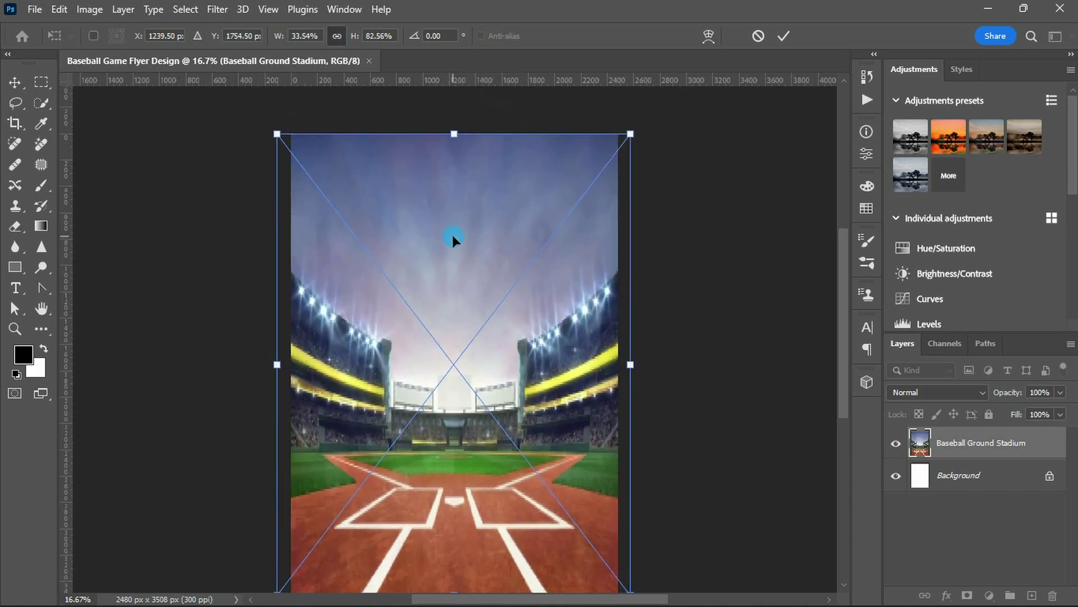
pyautogui.moveTo(454, 135); pyautogui.dragTo(461, 90)
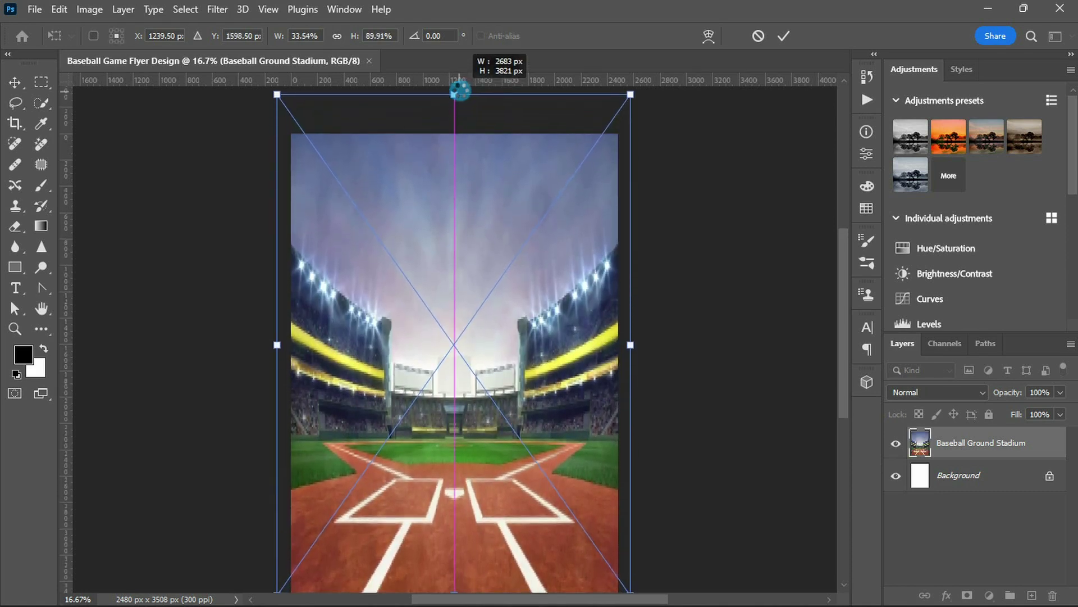
pyautogui.moveTo(461, 97); pyautogui.dragTo(462, 98)
pyautogui.scroll(-1, 449, 391)
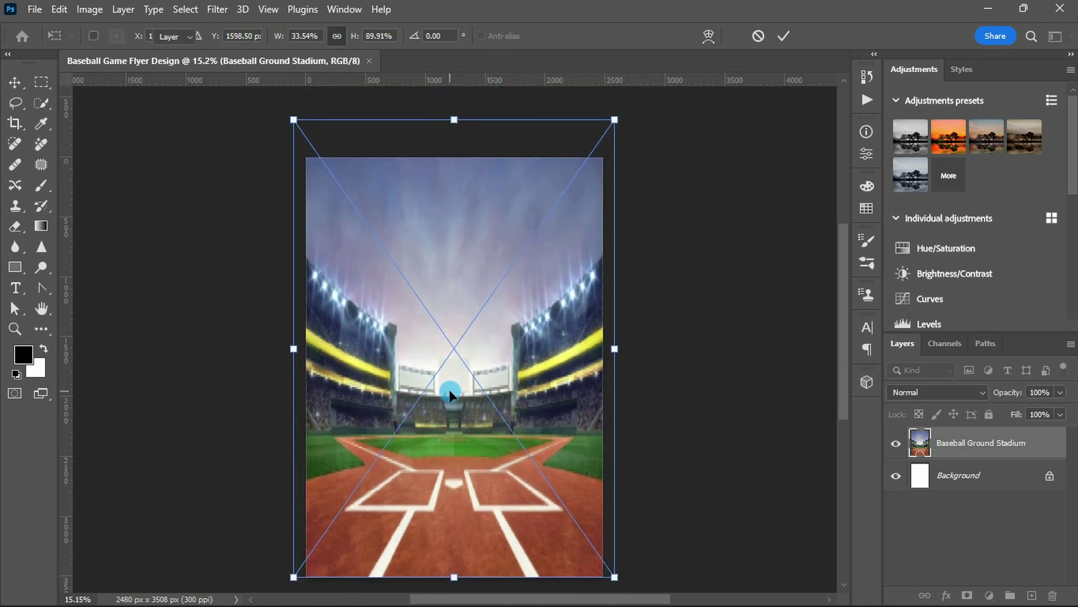
pyautogui.press('Return')
# Add a Curves adjustment with the black point input raised to 35
pyautogui.scroll(1, 468, 368)
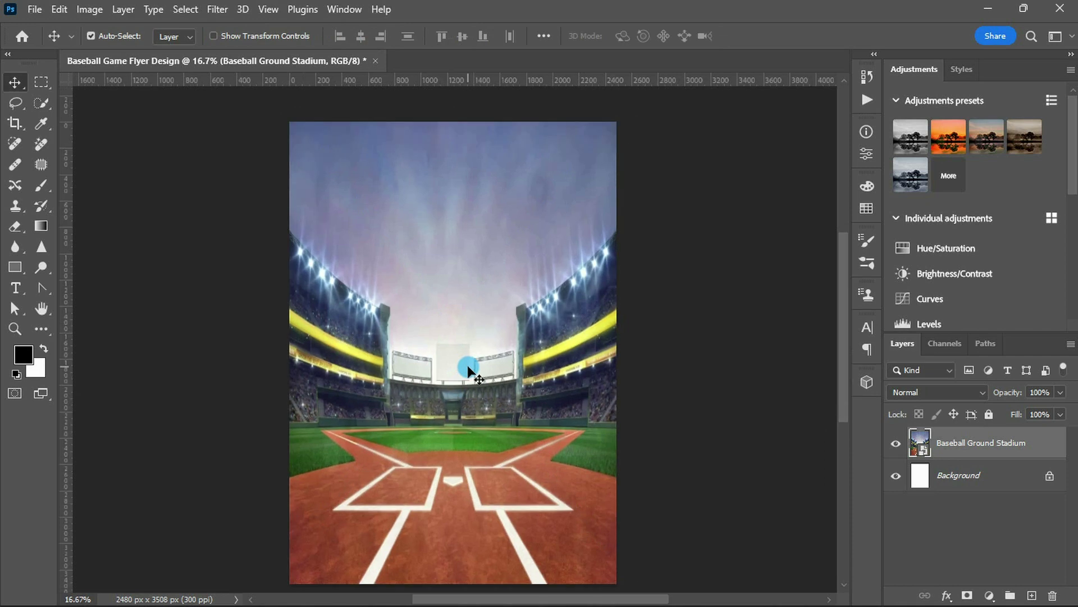
pyautogui.click(910, 300)
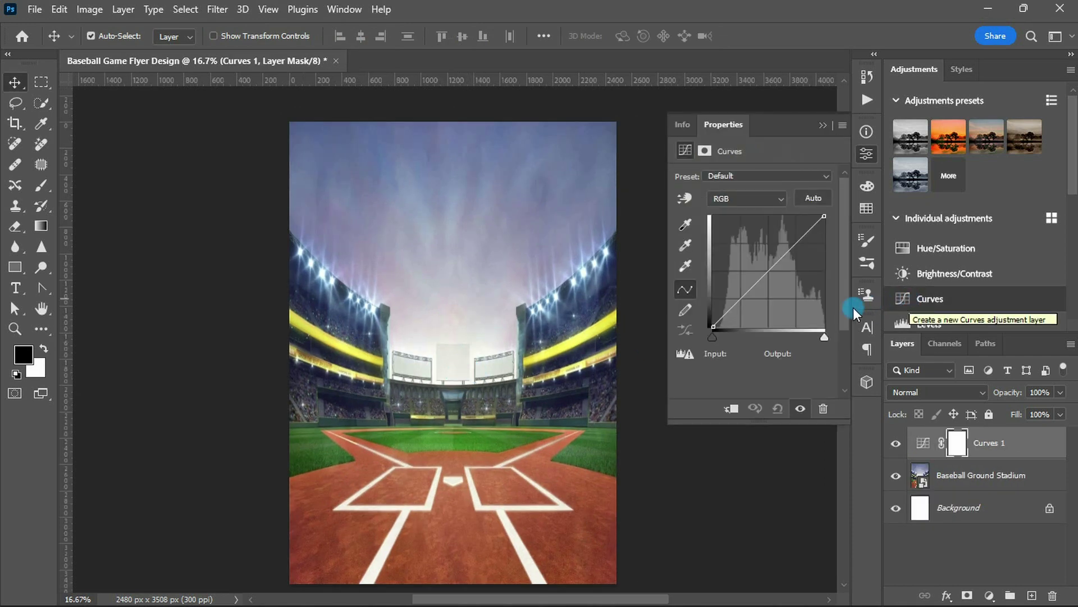
pyautogui.click(715, 330)
pyautogui.moveTo(716, 331); pyautogui.dragTo(708, 354)
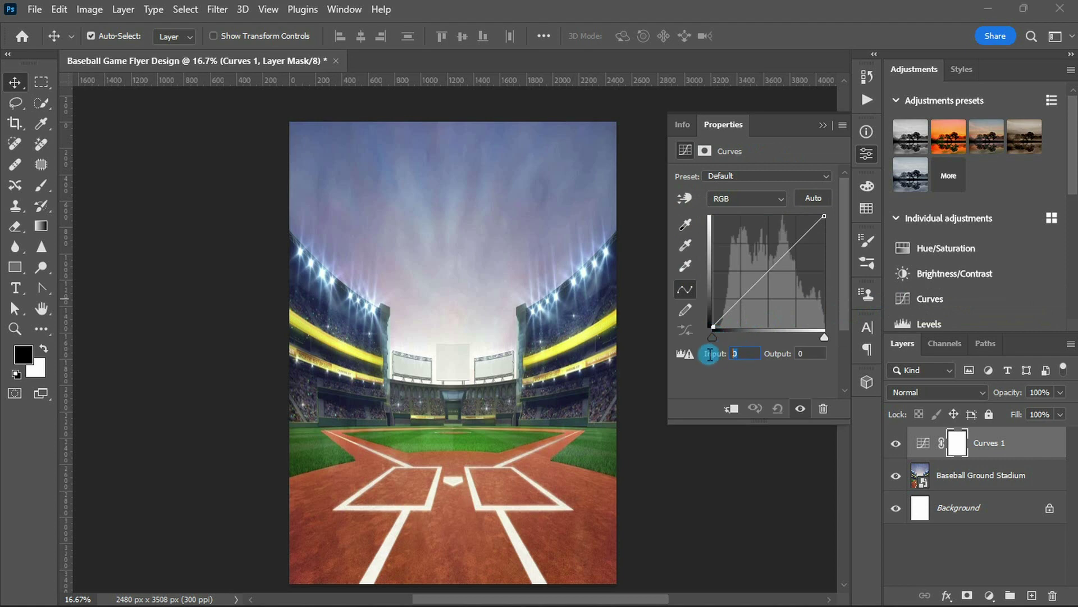
pyautogui.write('5')
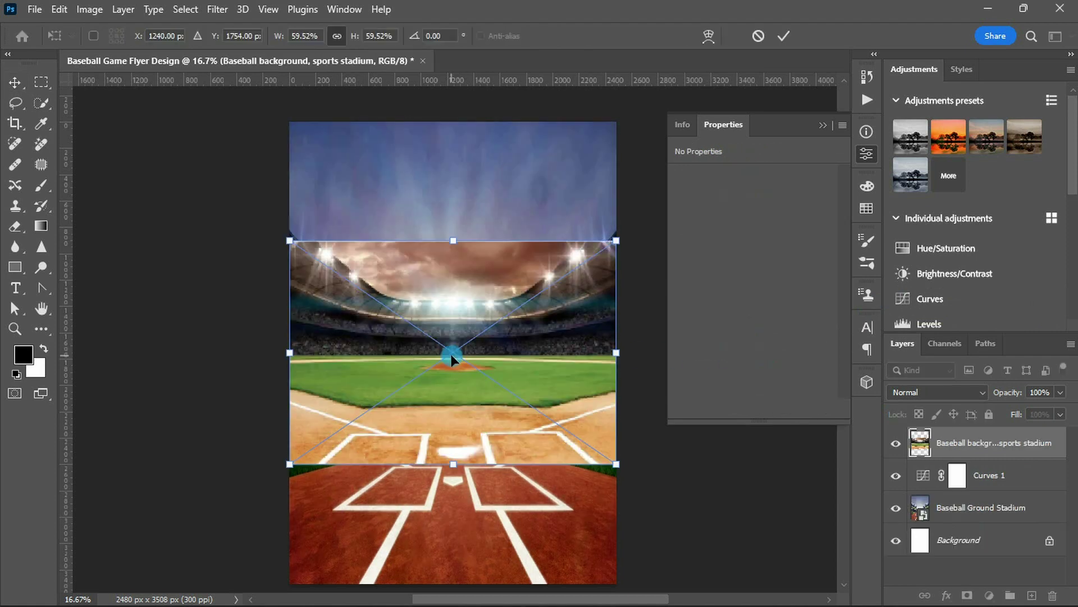
# Scale the second stadium photo wider than the page, commit it, and add a layer mask
pyautogui.moveTo(619, 235); pyautogui.dragTo(694, 182)
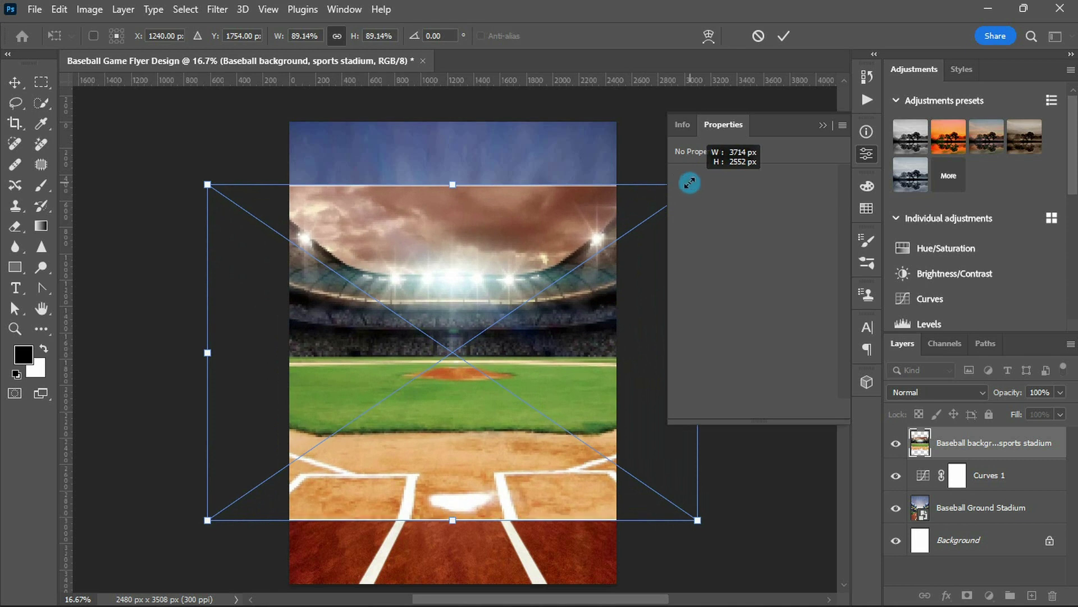
pyautogui.moveTo(694, 182); pyautogui.dragTo(692, 190)
pyautogui.click(821, 126)
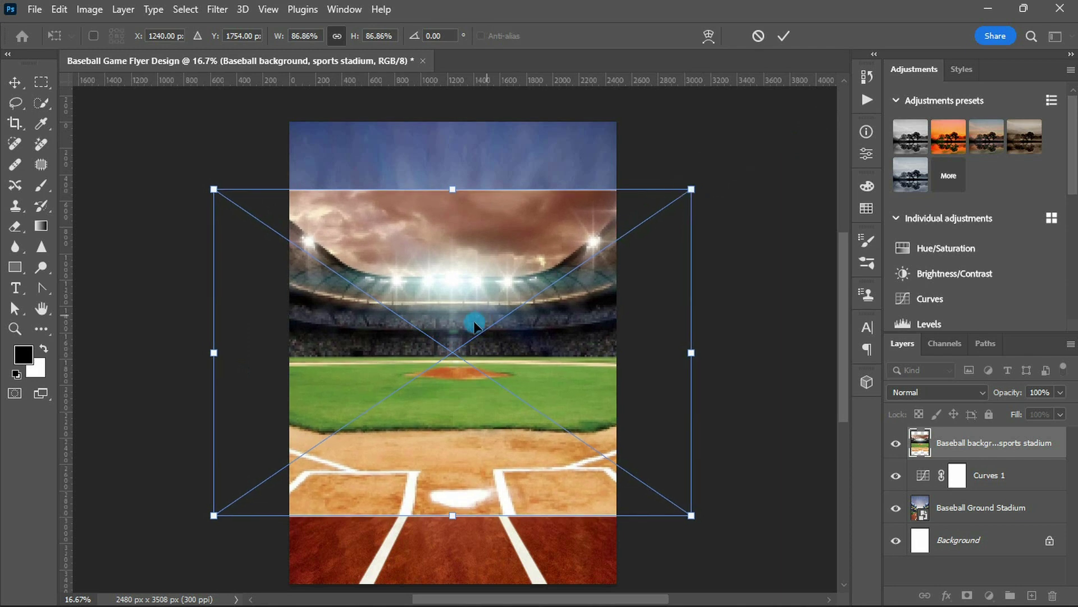
pyautogui.doubleClick(445, 350)
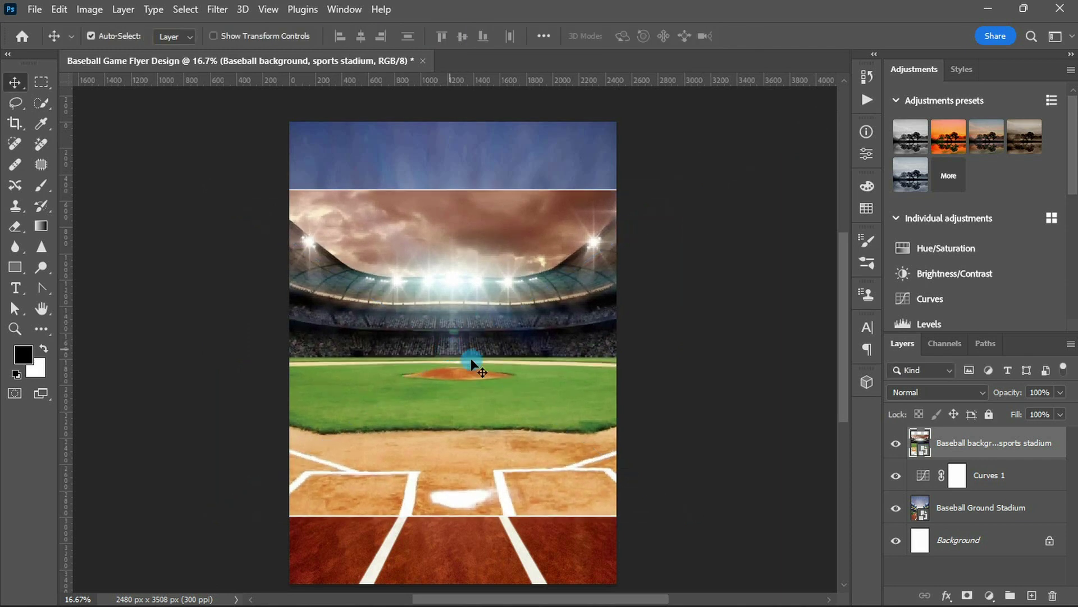
pyautogui.click(966, 595)
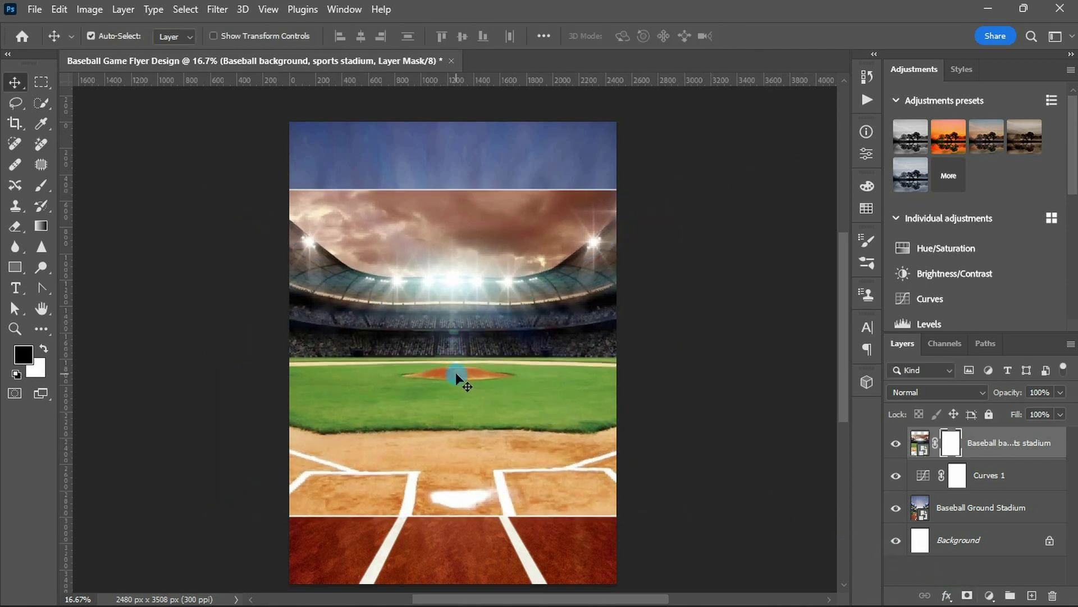
# Draw a linear gradient on the mask to fade the second photo's lower part
pyautogui.press('g')
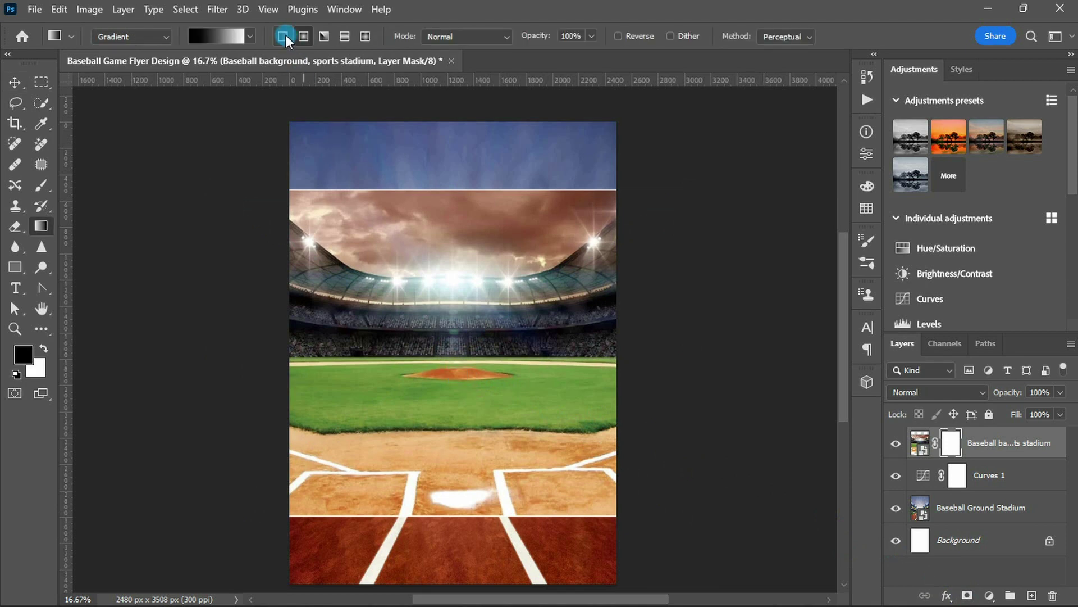
pyautogui.moveTo(456, 478); pyautogui.dragTo(456, 364)
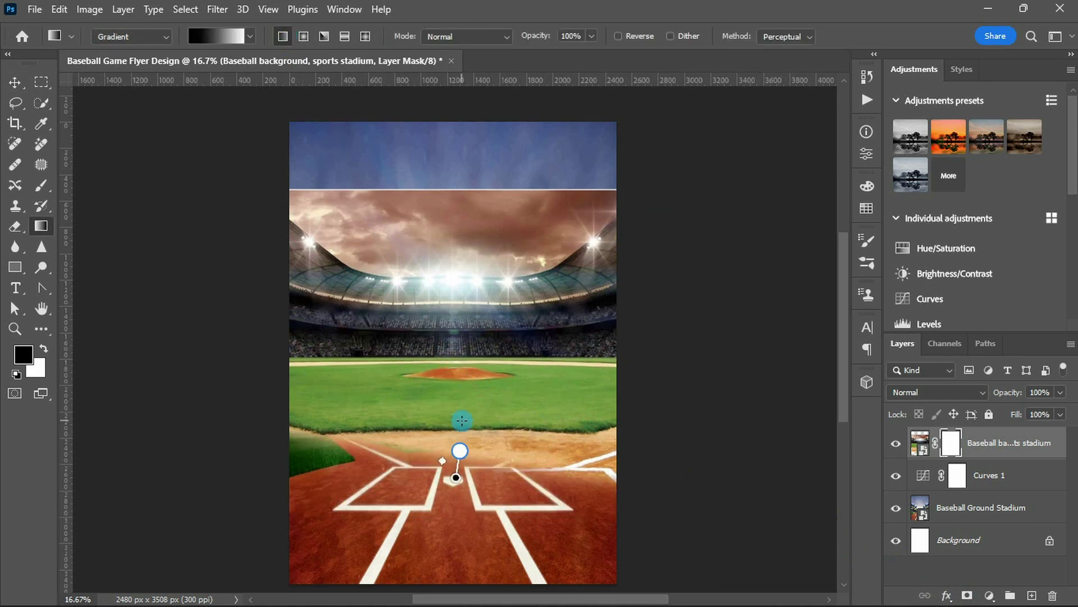
pyautogui.moveTo(458, 466); pyautogui.dragTo(456, 355)
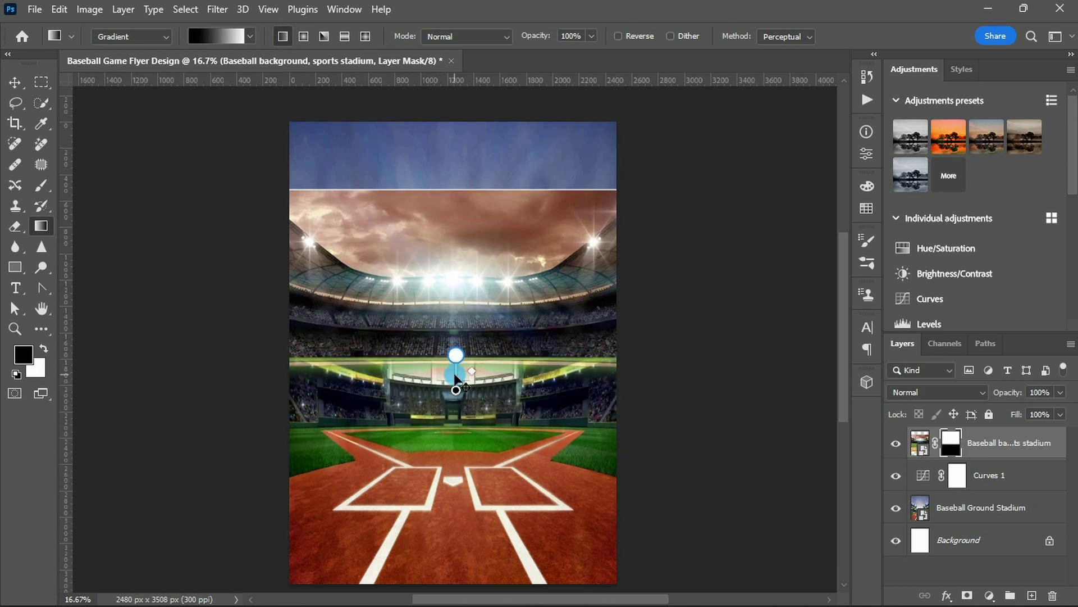
# Move the second stadium photo down so its crowd sits above the infield
pyautogui.press('v')
pyautogui.moveTo(464, 319); pyautogui.dragTo(464, 366)
pyautogui.hotkey('shift', 'Down')
pyautogui.hotkey('shift', 'Down')
pyautogui.hotkey('shift', 'Down')
pyautogui.hotkey('shift', 'Down')
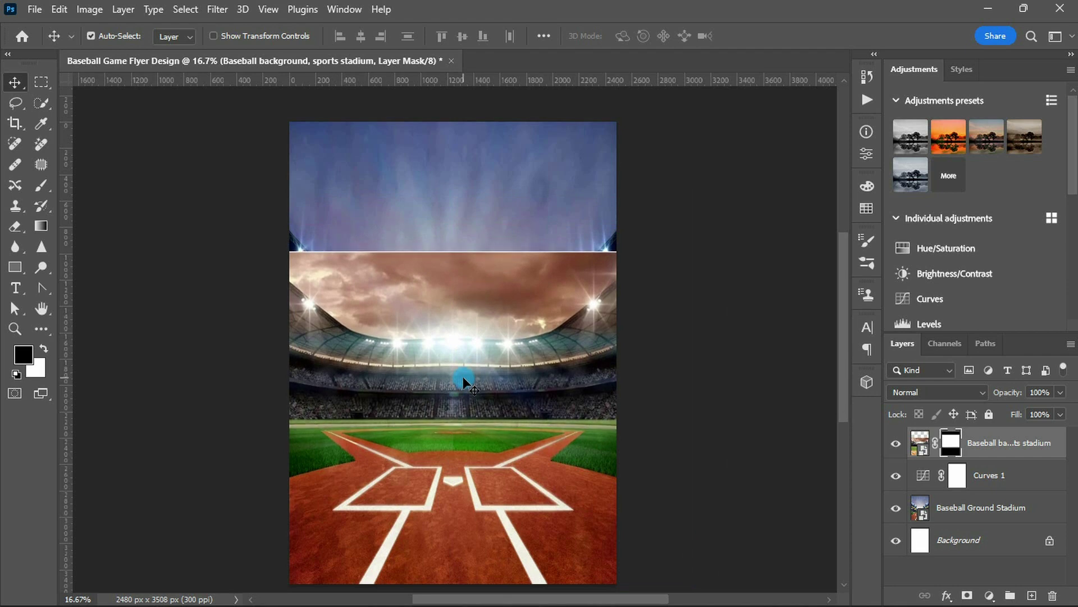
# Brush black on the mask to soften the crowd-to-field seam
pyautogui.click(43, 186)
pyautogui.scroll(1, 450, 440)
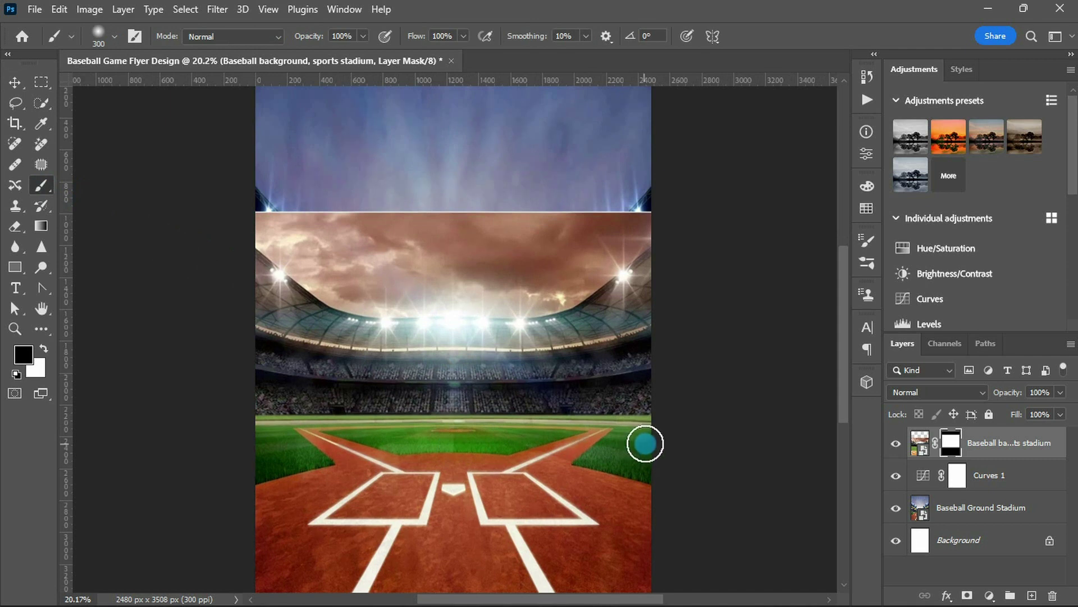
pyautogui.scroll(-1, 520, 436)
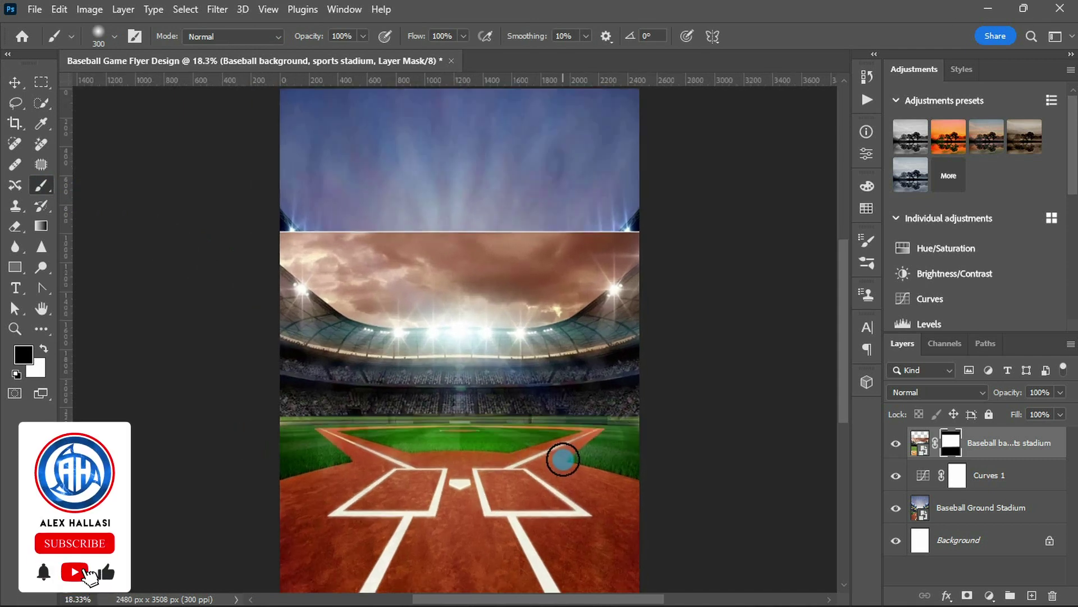
pyautogui.moveTo(562, 460); pyautogui.dragTo(636, 446)
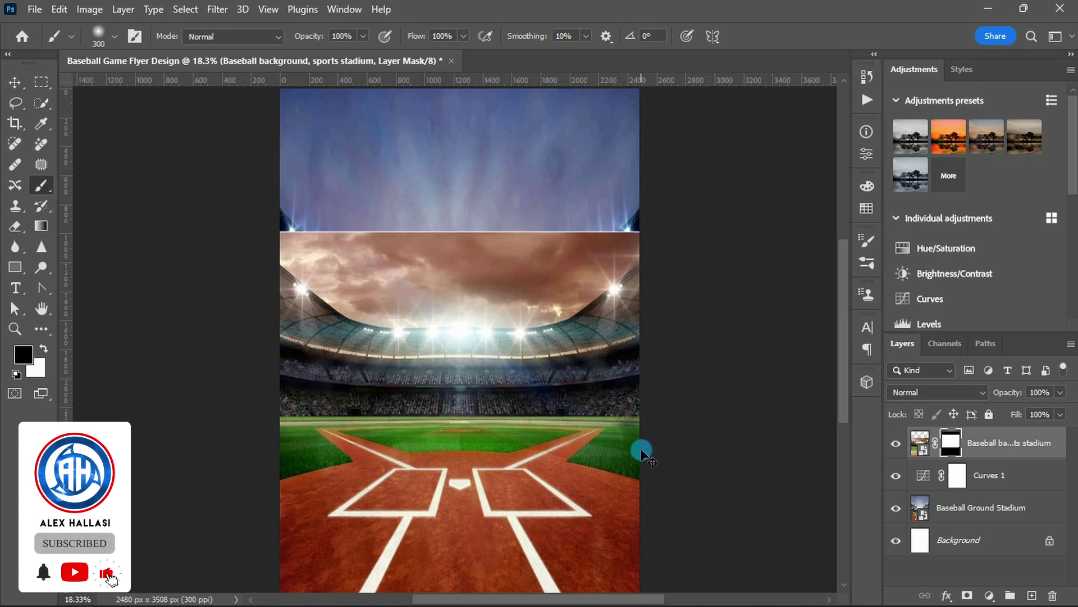
pyautogui.moveTo(642, 451); pyautogui.dragTo(275, 444)
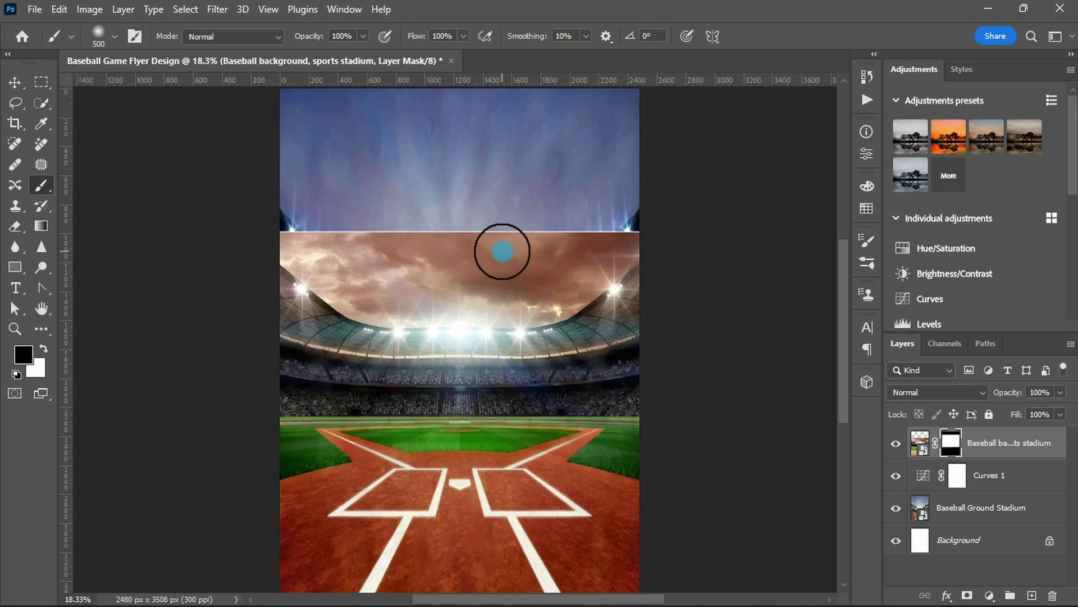
# With a larger brush, paint out the hard seam between sky and clouds
pyautogui.press(']')
pyautogui.press(']')
pyautogui.press(']')
pyautogui.click(549, 231)
pyautogui.moveTo(642, 218)
pyautogui.mouseDown()
pyautogui.moveTo(511, 283)
pyautogui.moveTo(393, 275)
pyautogui.mouseUp()
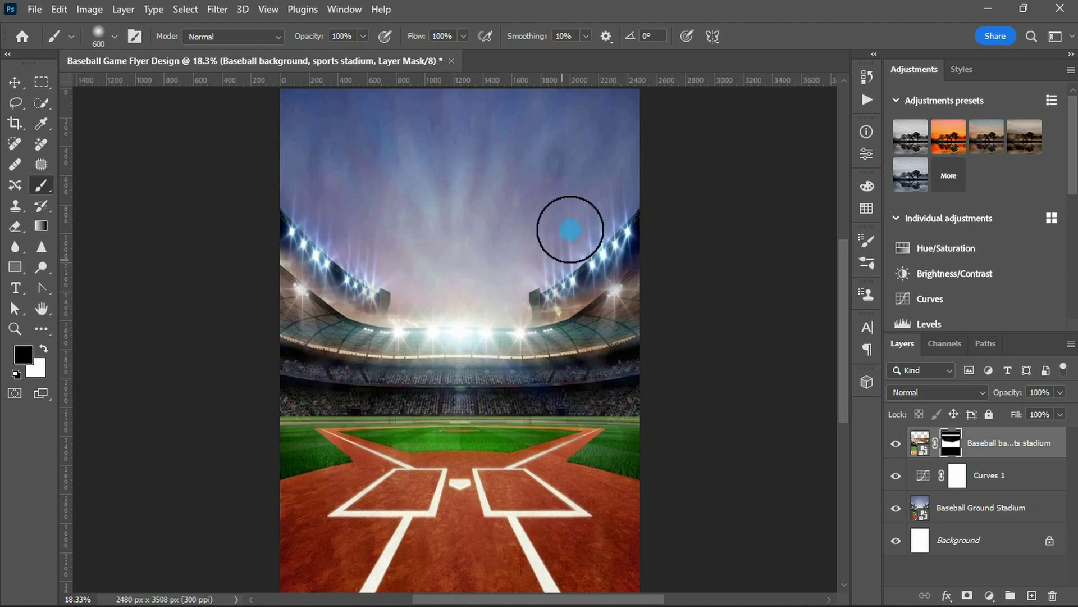
pyautogui.press('v')
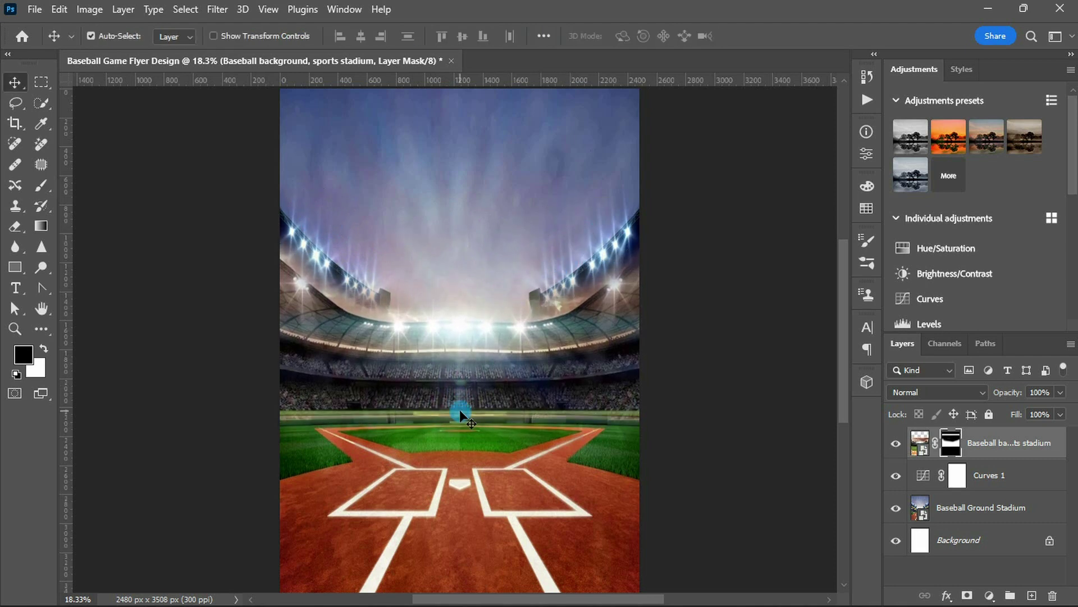
# Paint a straight smaller-brush stroke along the crowd edge, redoing it once
pyautogui.press('b')
pyautogui.scroll(2, 488, 430)
pyautogui.scroll(-1, 466, 431)
pyautogui.scroll(1, 459, 430)
pyautogui.scroll(-1, 459, 430)
pyautogui.scroll(1, 460, 431)
pyautogui.press('[')
pyautogui.press('[')
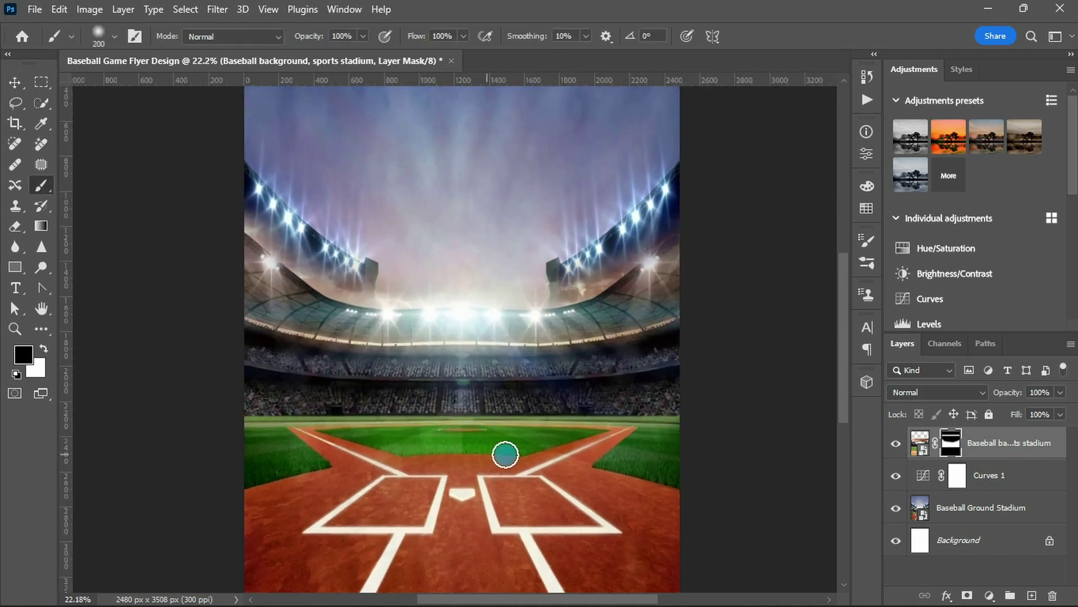
pyautogui.keyDown('shift'); pyautogui.click(344, 429); pyautogui.keyUp('shift')
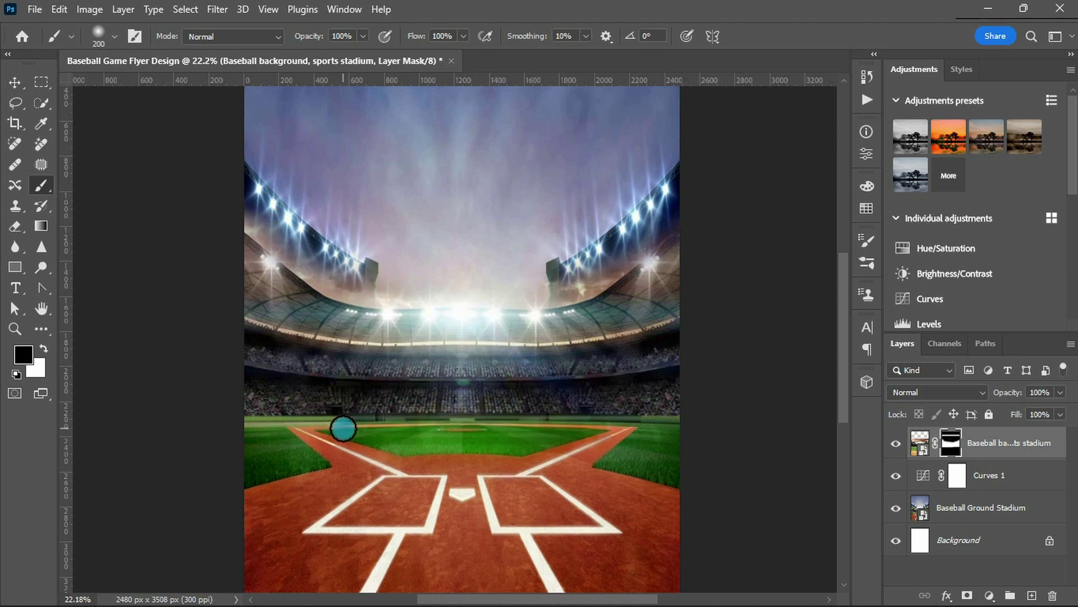
pyautogui.hotkey('ctrl', 'z')
pyautogui.keyDown('shift'); pyautogui.click(529, 436); pyautogui.keyUp('shift')
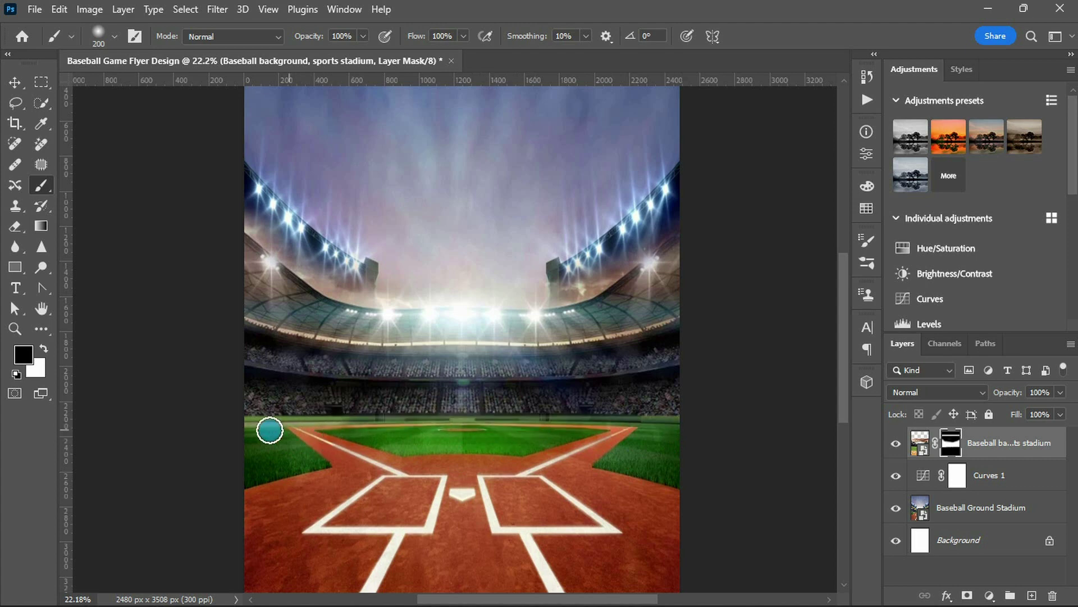
pyautogui.press('v')
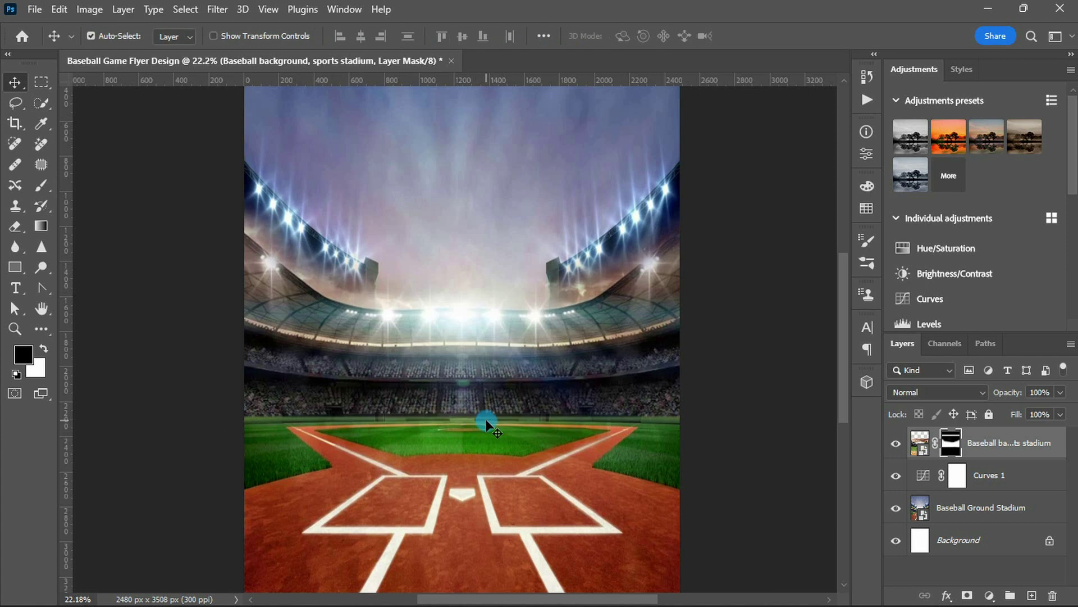
pyautogui.scroll(-1, 471, 401)
pyautogui.click(998, 487)
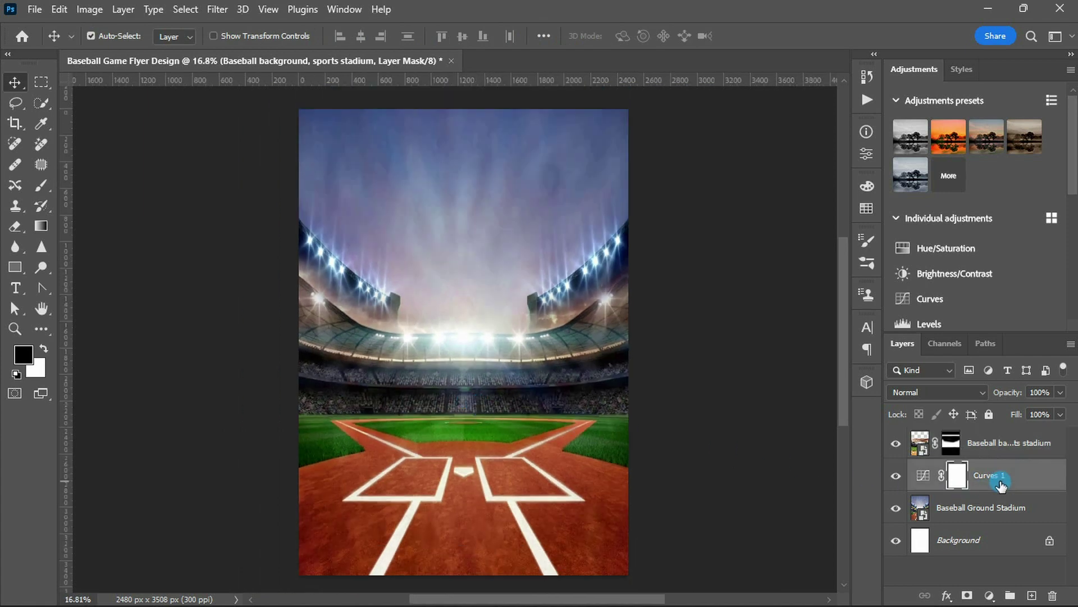
# Move and enlarge the sky image to cover the page top, then add a layer mask
pyautogui.moveTo(467, 338); pyautogui.dragTo(466, 217)
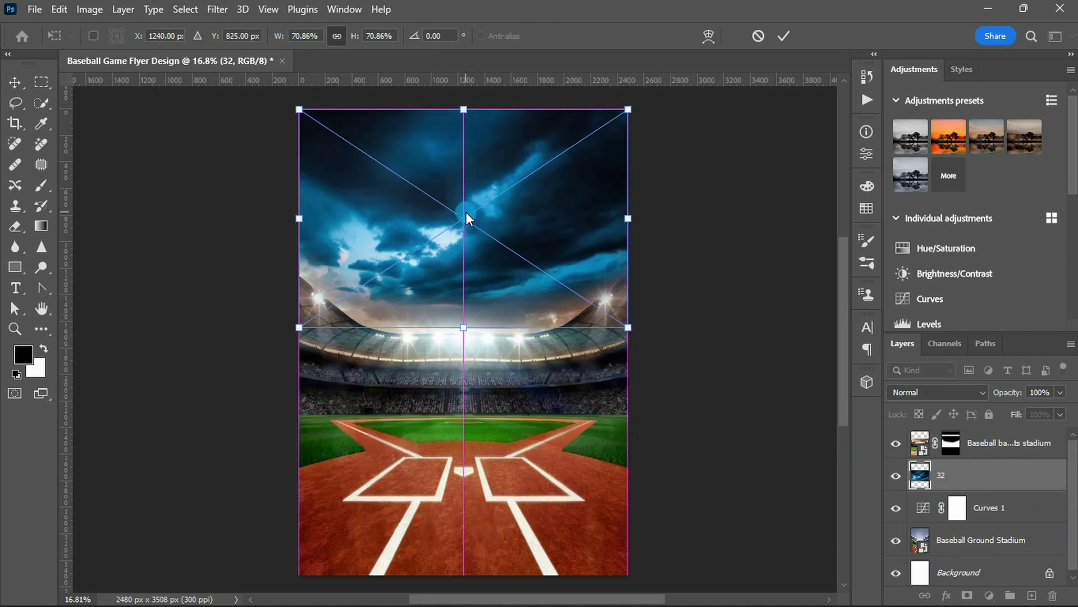
pyautogui.scroll(3, 463, 211)
pyautogui.moveTo(630, 223); pyautogui.dragTo(792, 111)
pyautogui.press('Return')
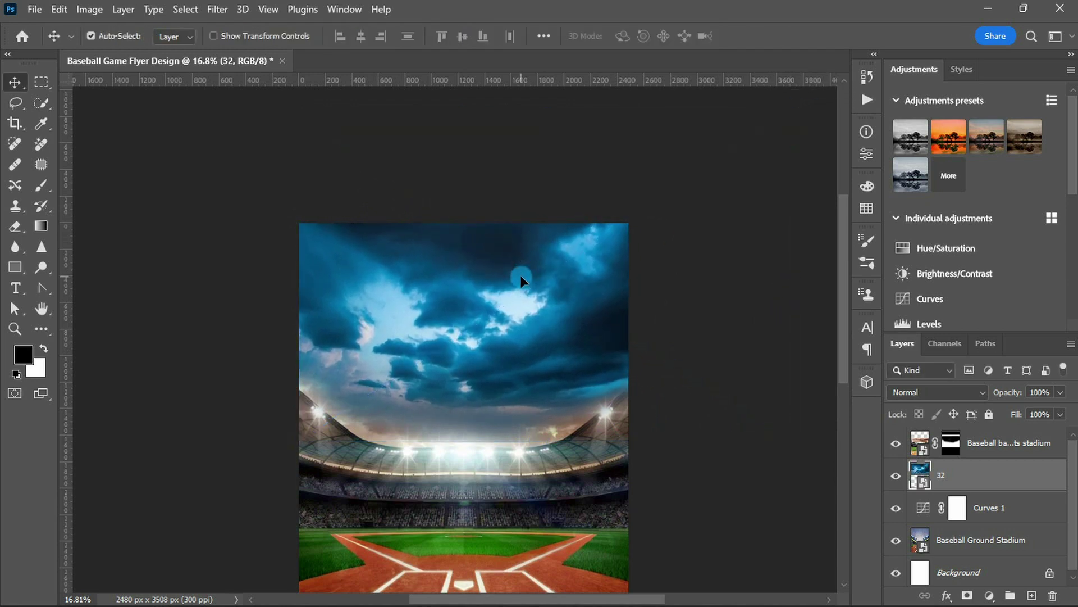
pyautogui.click(968, 596)
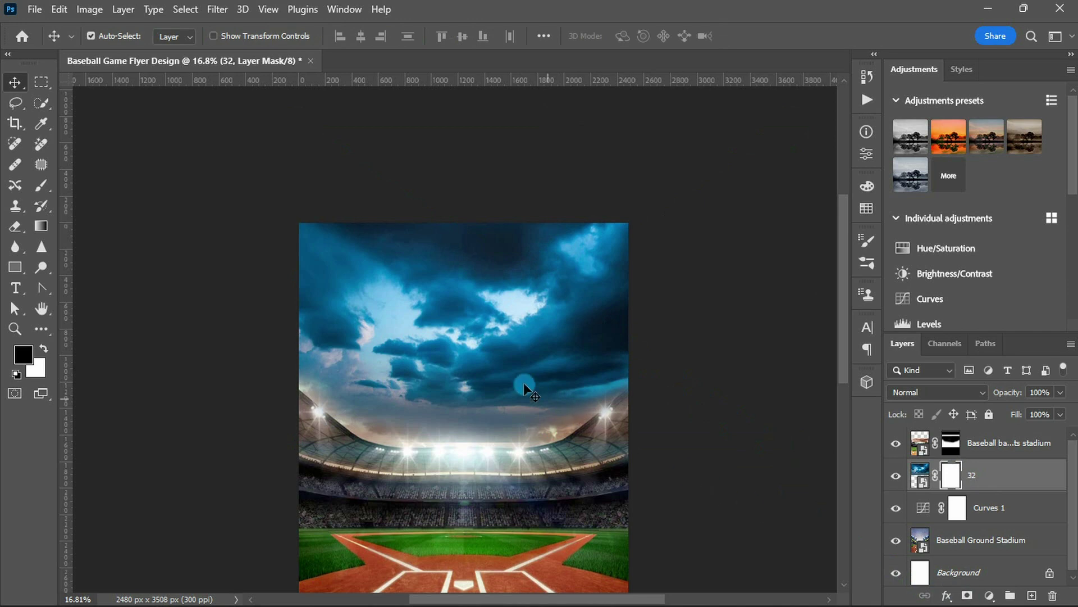
# Draw a gradient on the sky mask to fade it into the stadium lights
pyautogui.press('g')
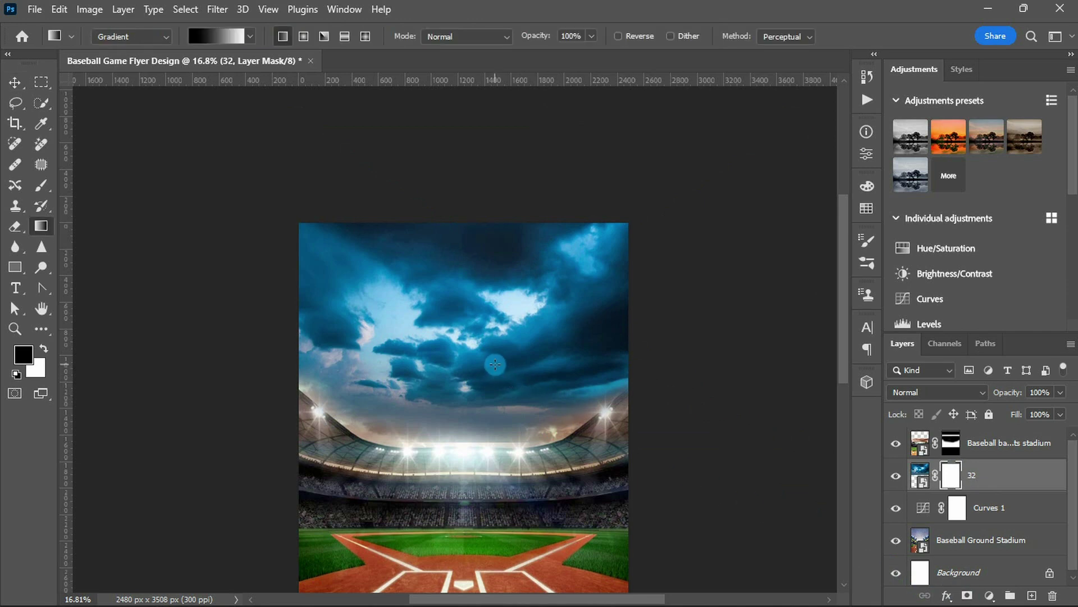
pyautogui.moveTo(467, 443); pyautogui.dragTo(476, 401)
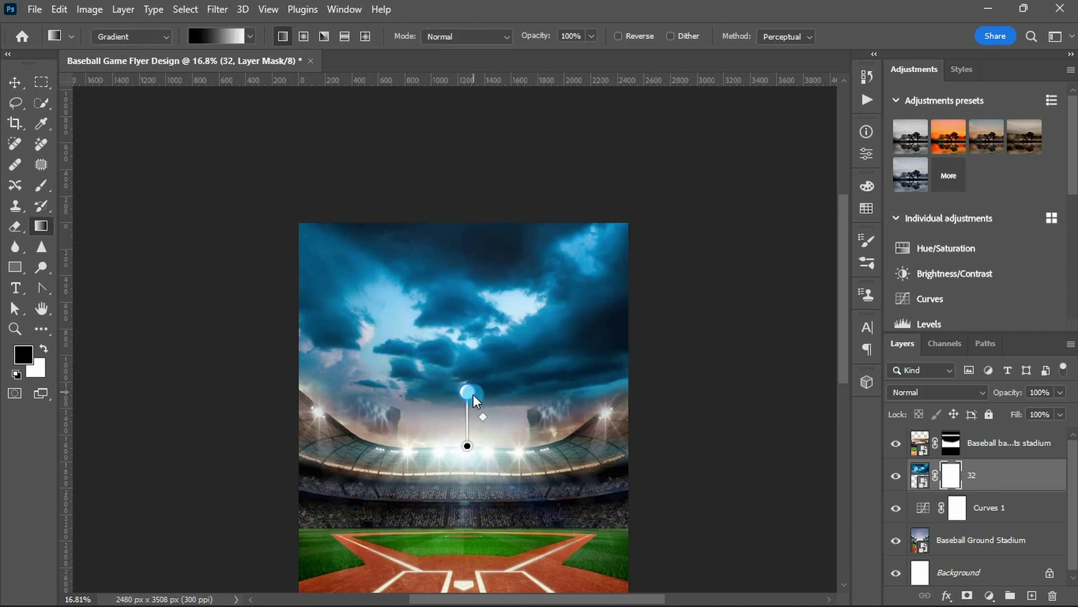
pyautogui.moveTo(467, 446); pyautogui.dragTo(466, 462)
pyautogui.moveTo(466, 411)
pyautogui.mouseDown()
pyautogui.moveTo(468, 399)
pyautogui.moveTo(467, 450)
pyautogui.mouseUp()
pyautogui.moveTo(465, 500); pyautogui.dragTo(467, 458)
# Brush white on the stadium mask to reveal the light haze, then add Hue/Saturation above the sky
pyautogui.click(949, 445)
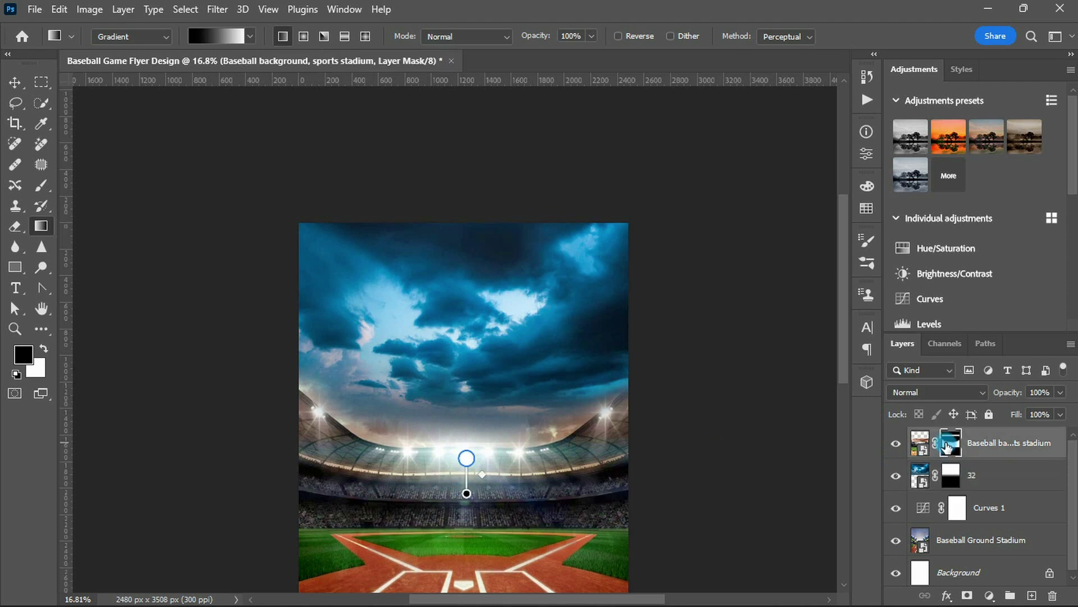
pyautogui.press('b')
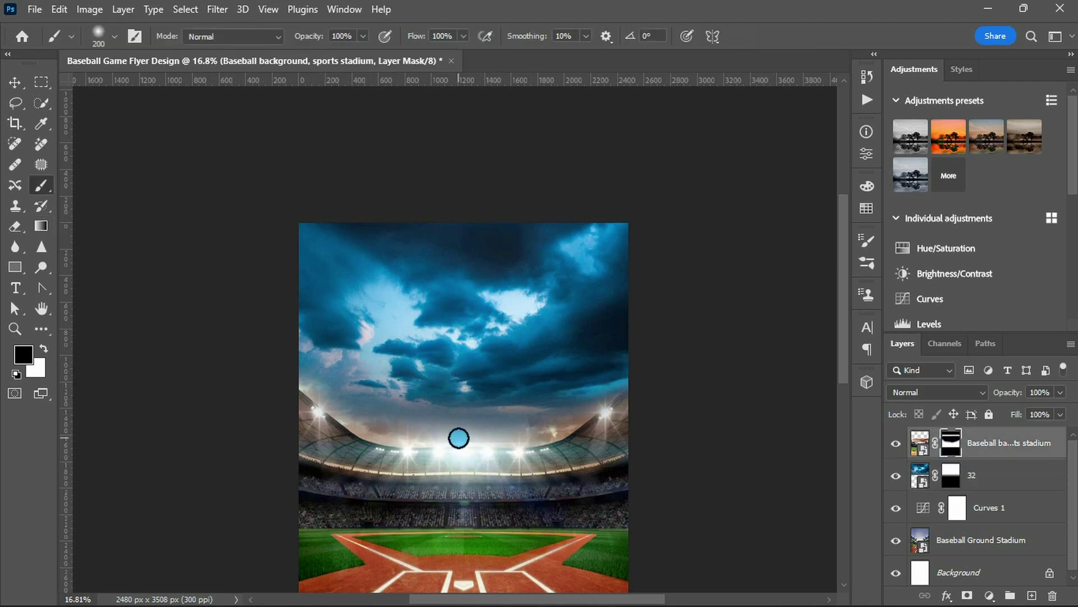
pyautogui.press('x')
pyautogui.press(']')
pyautogui.press(']')
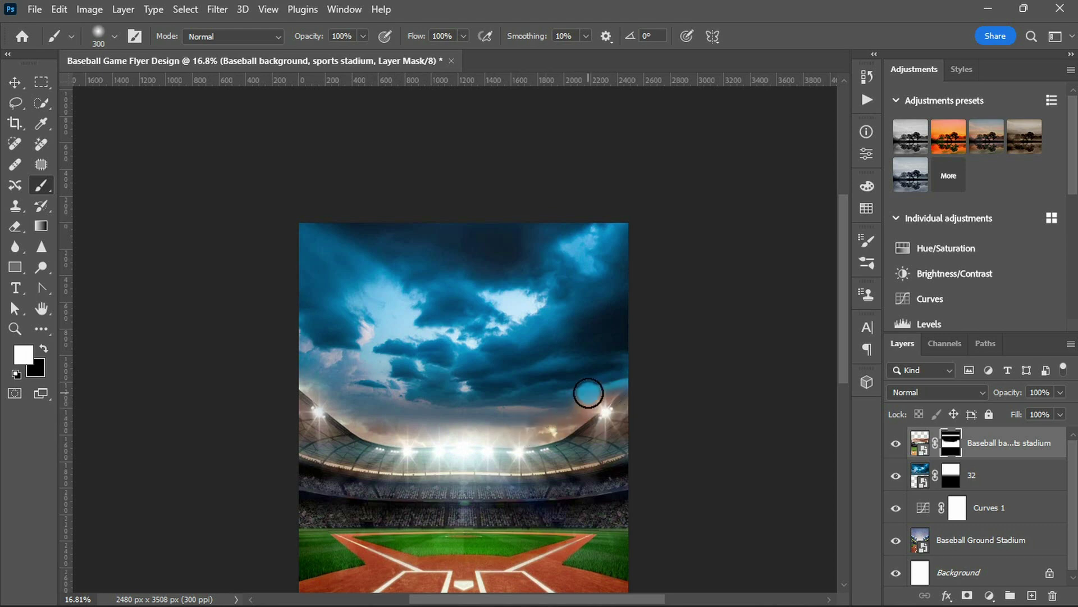
pyautogui.scroll(1, 585, 427)
pyautogui.scroll(1, 579, 416)
pyautogui.press(']')
pyautogui.press(']')
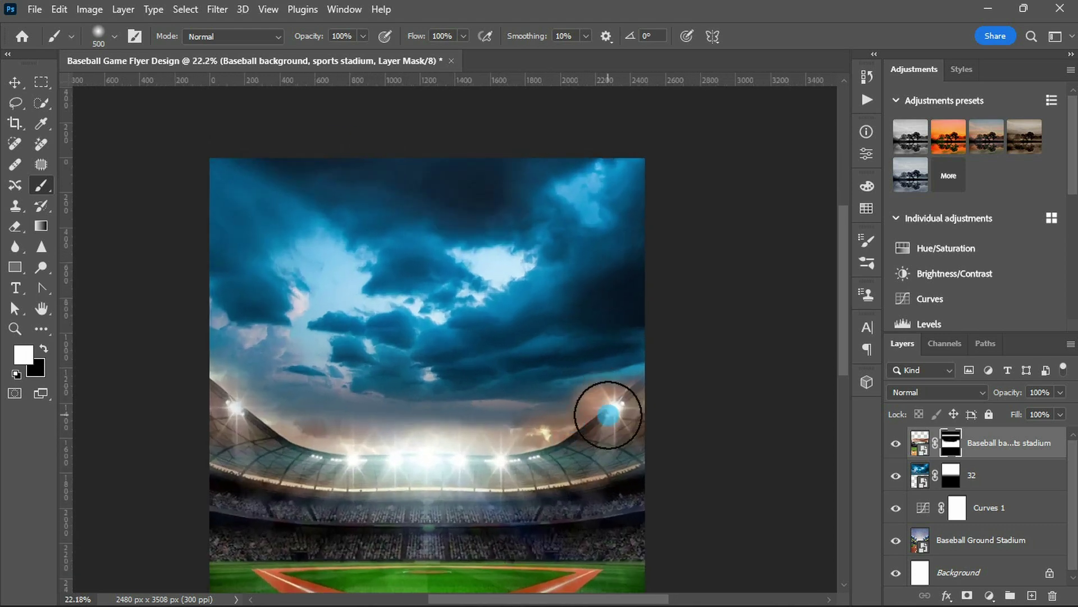
pyautogui.moveTo(309, 447); pyautogui.dragTo(429, 464)
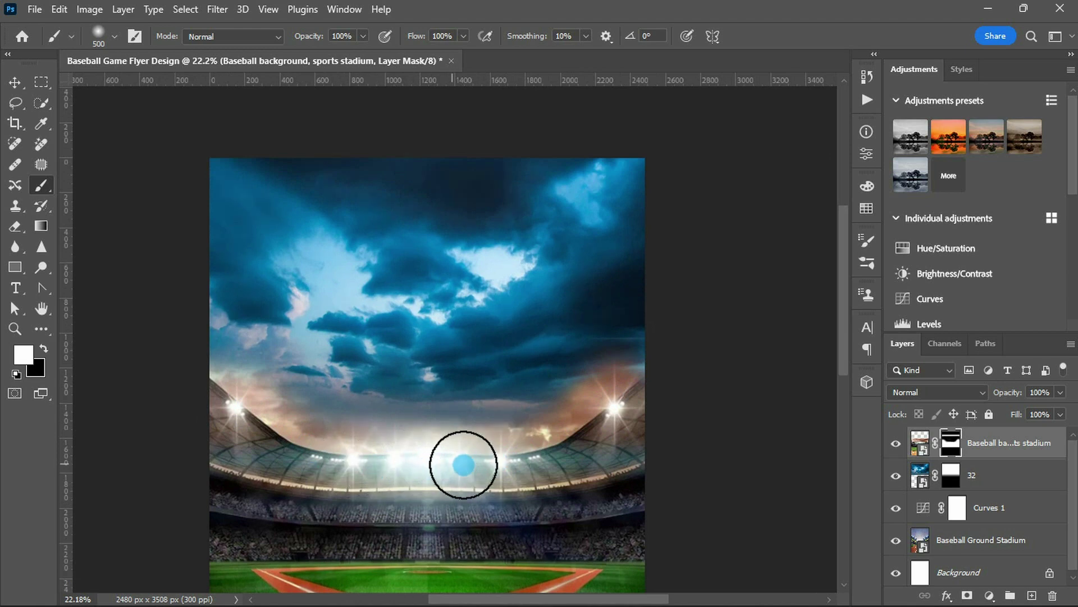
pyautogui.scroll(-1, 462, 457)
pyautogui.press('v')
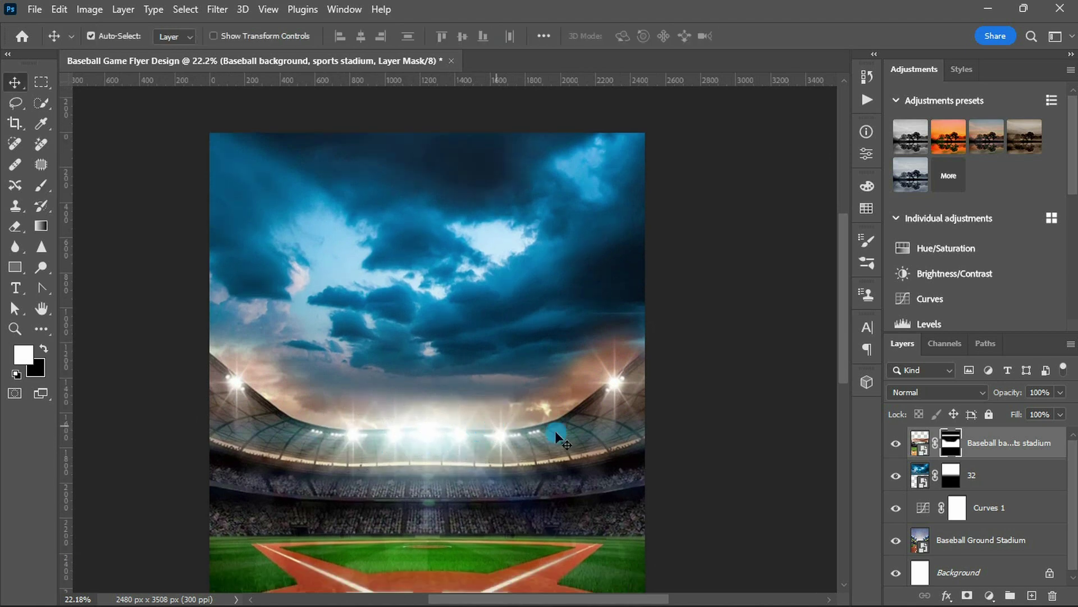
pyautogui.click(987, 476)
pyautogui.click(965, 247)
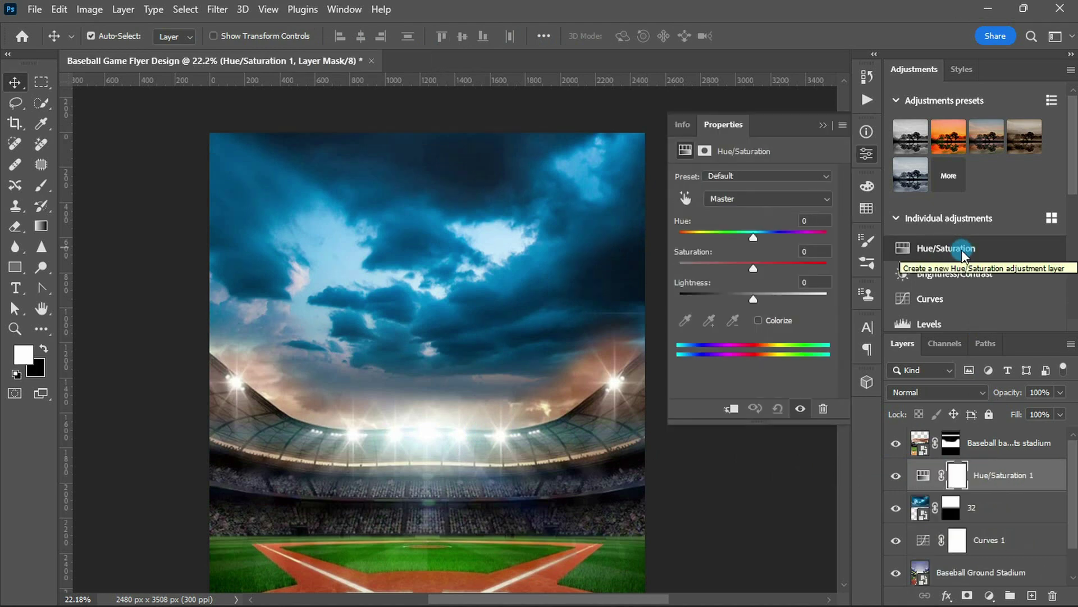
# Clip the Hue/Saturation layer to the sky and set Saturation to -50
pyautogui.click(722, 409)
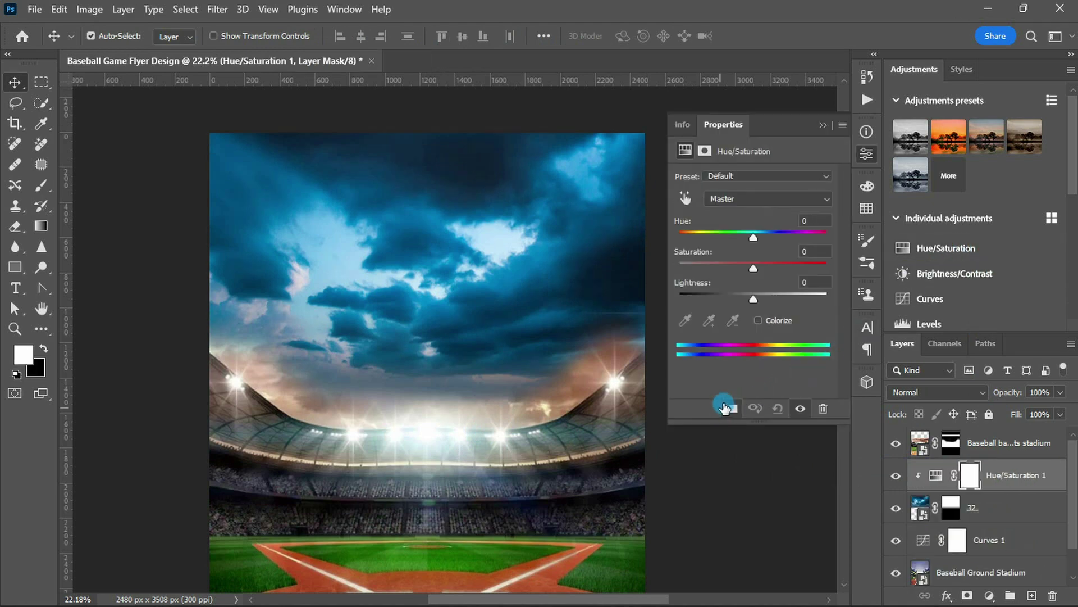
pyautogui.moveTo(752, 268); pyautogui.dragTo(717, 268)
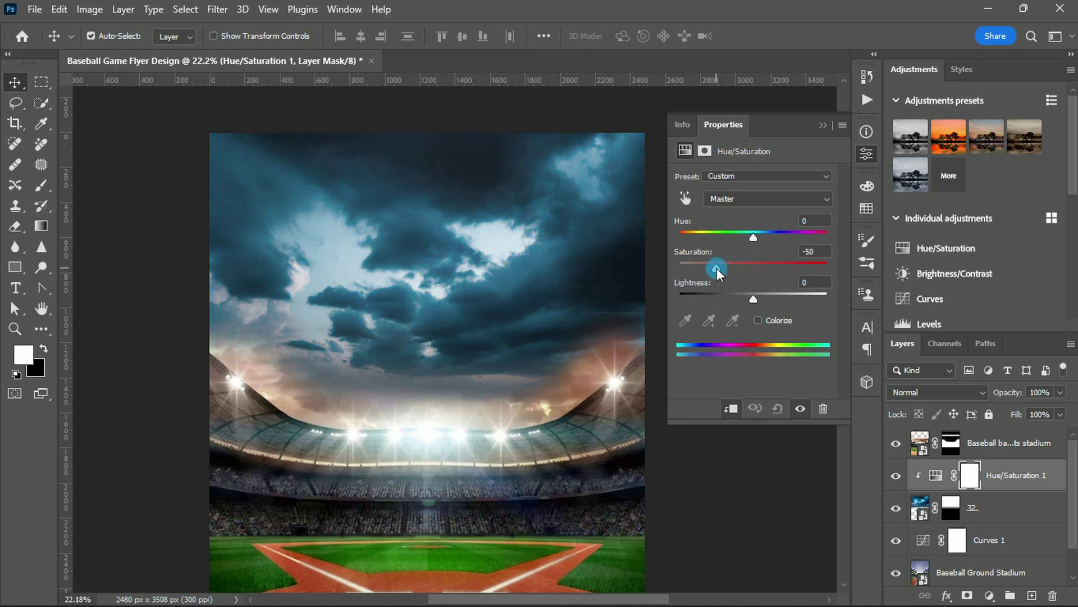
pyautogui.hotkey('ctrl', '-')
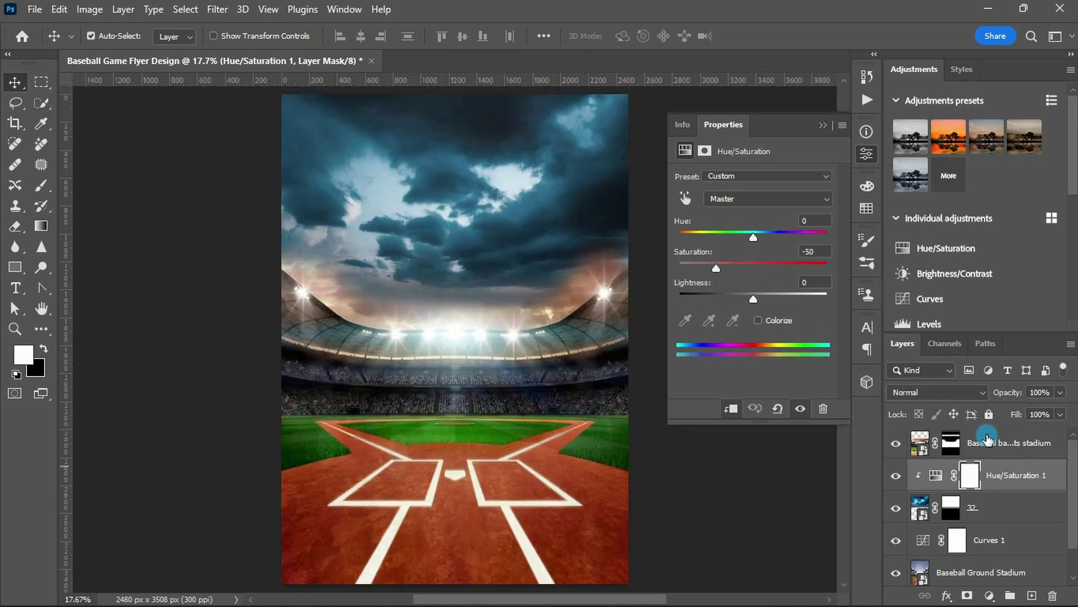
pyautogui.click(991, 442)
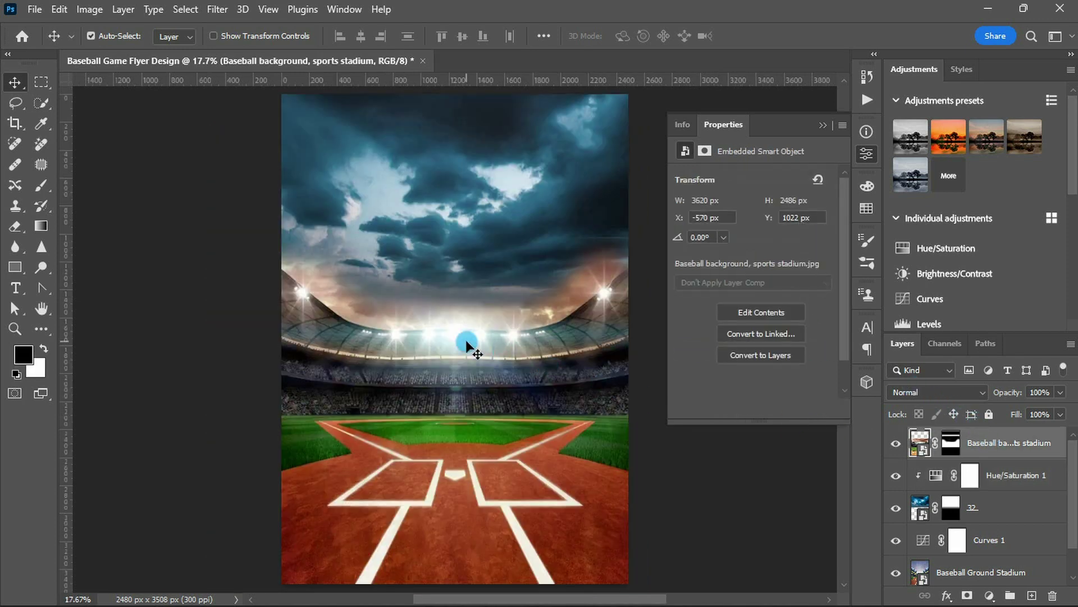
# Move the floodlights night-sky image up the page and set its blend mode to Screen
pyautogui.moveTo(454, 334); pyautogui.dragTo(450, 214)
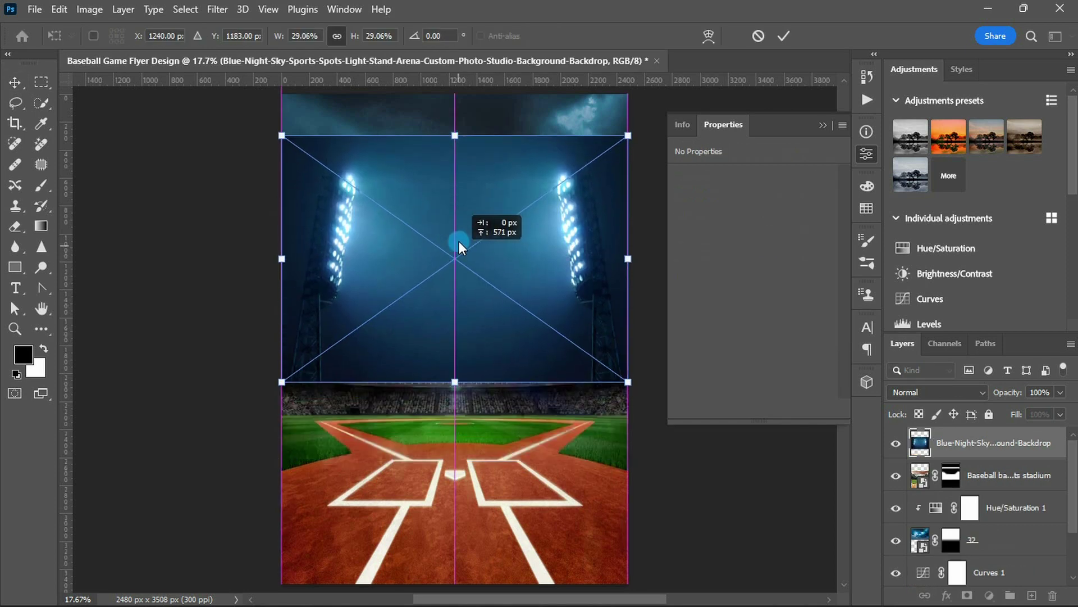
pyautogui.press('Return')
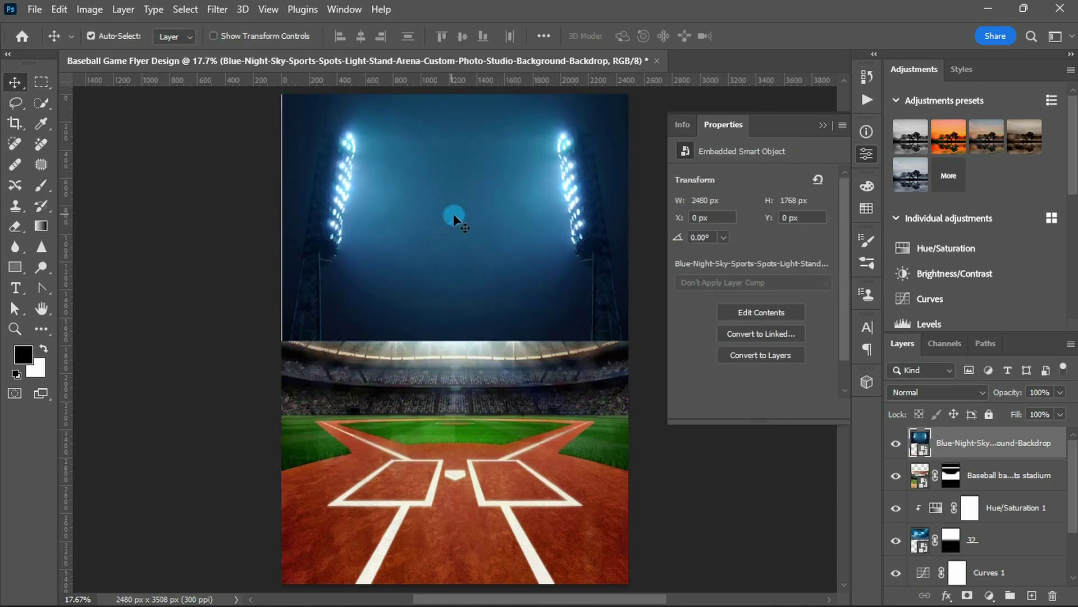
pyautogui.click(915, 387)
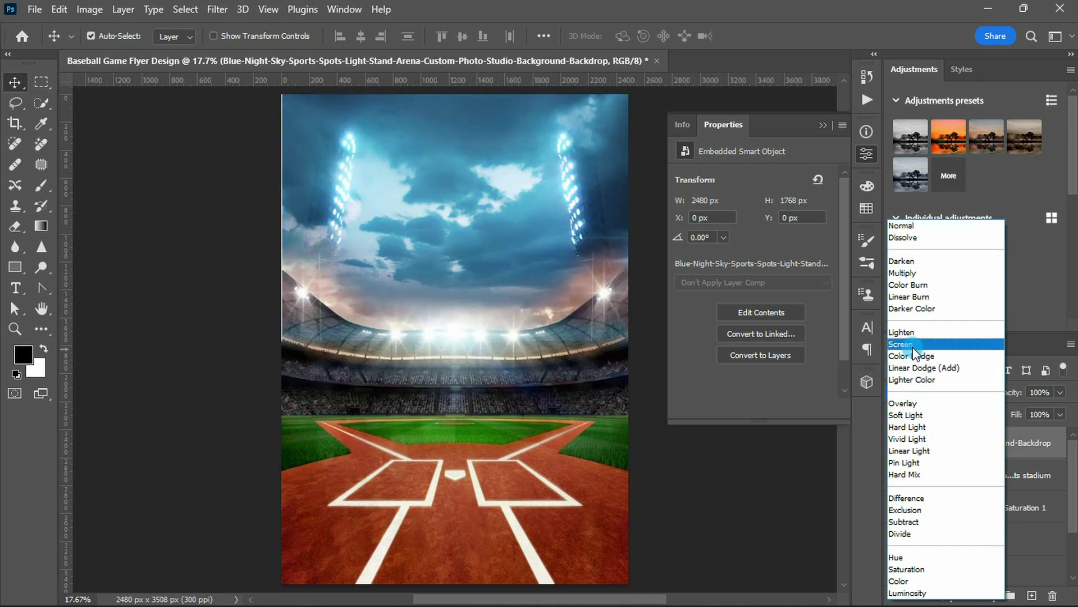
pyautogui.click(912, 345)
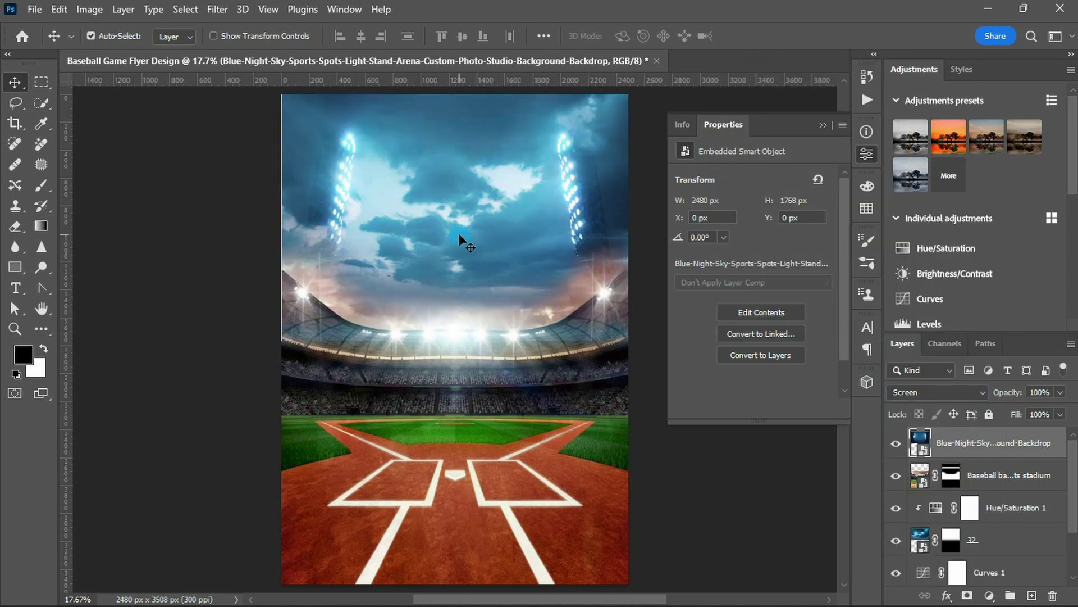
# Enlarge and reposition the floodlights image slightly, then add a layer mask
pyautogui.hotkey('ctrl', 't')
pyautogui.scroll(2, 460, 221)
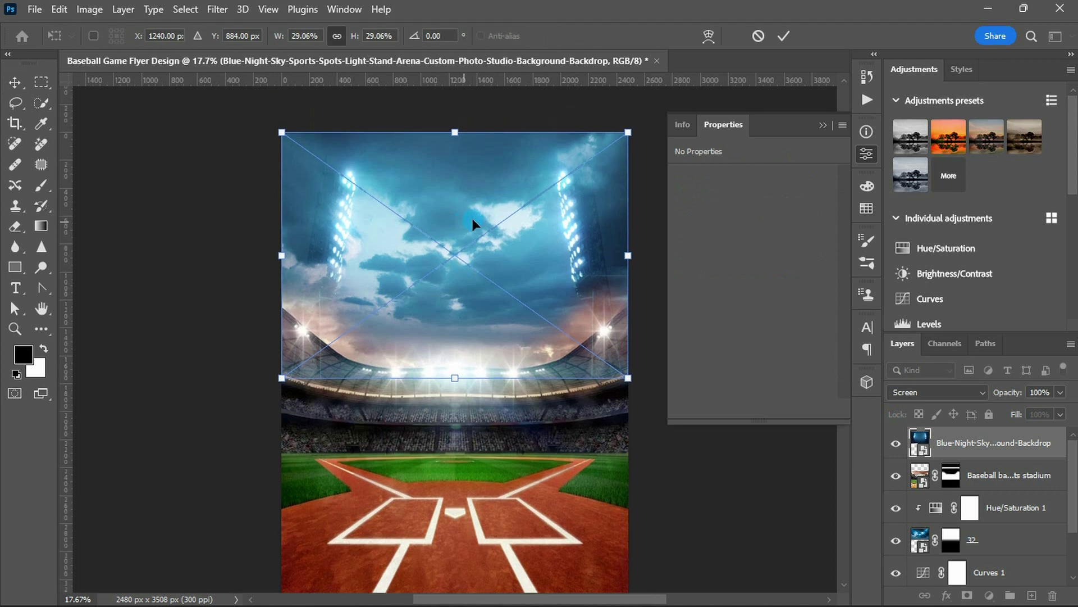
pyautogui.moveTo(628, 132); pyautogui.dragTo(644, 124)
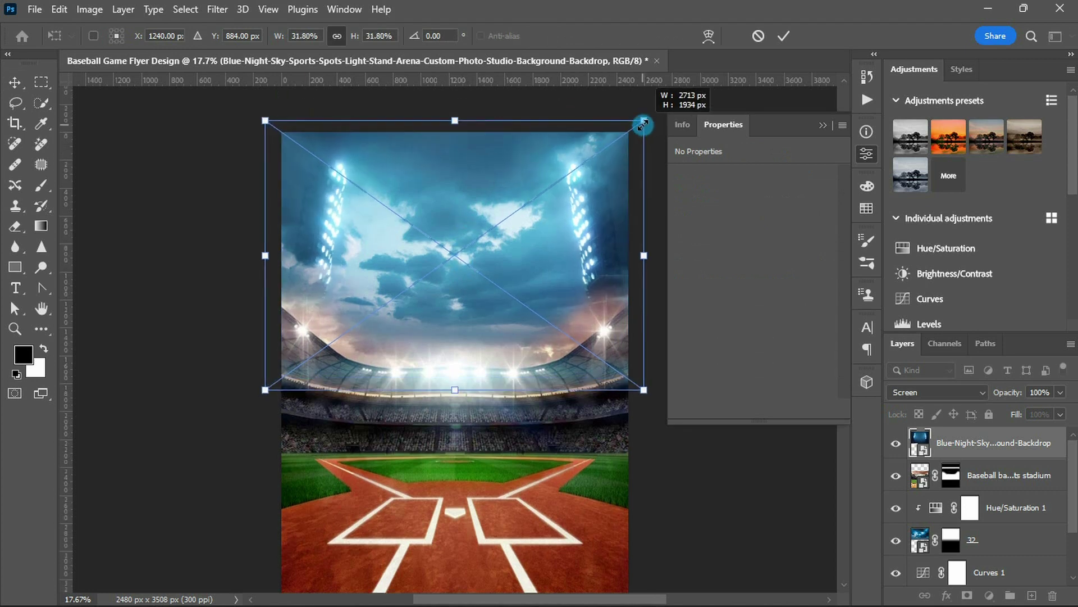
pyautogui.hotkey('shift', 'Left')
pyautogui.hotkey('shift', 'Left')
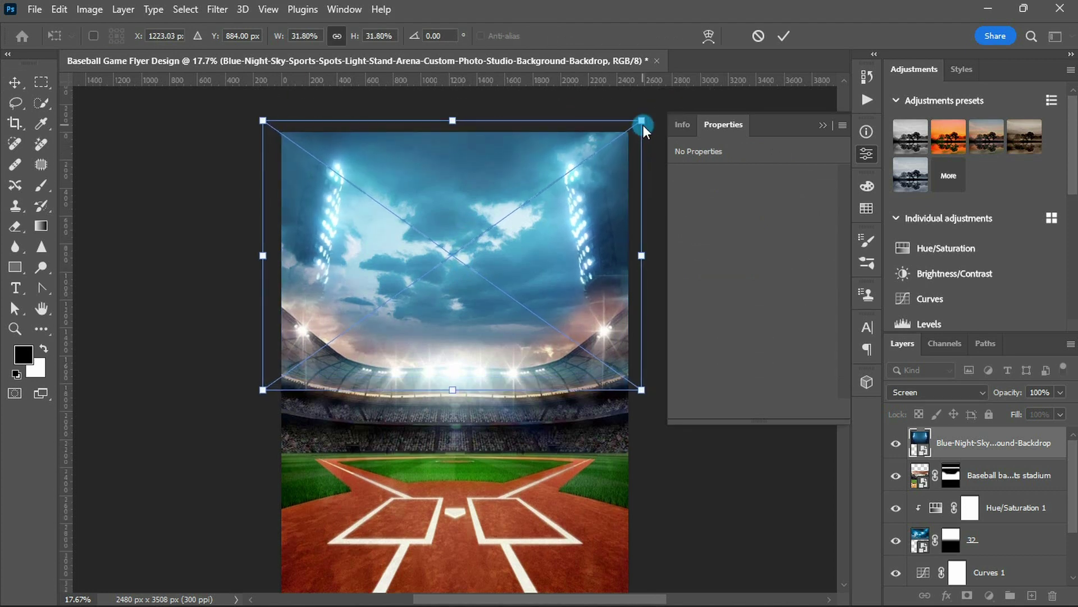
pyautogui.press('Right')
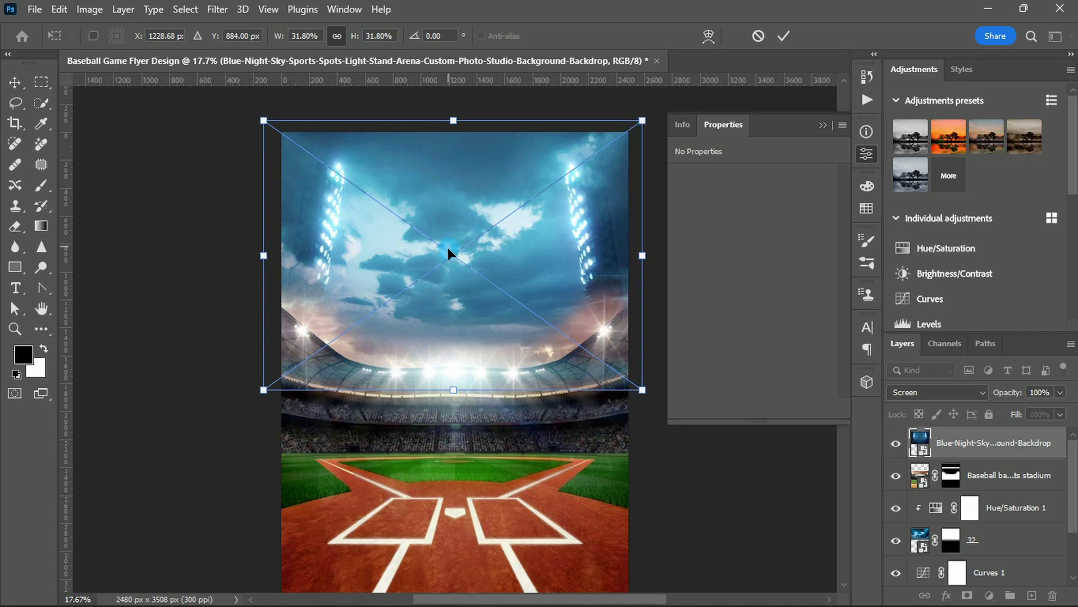
pyautogui.moveTo(450, 255); pyautogui.dragTo(450, 258)
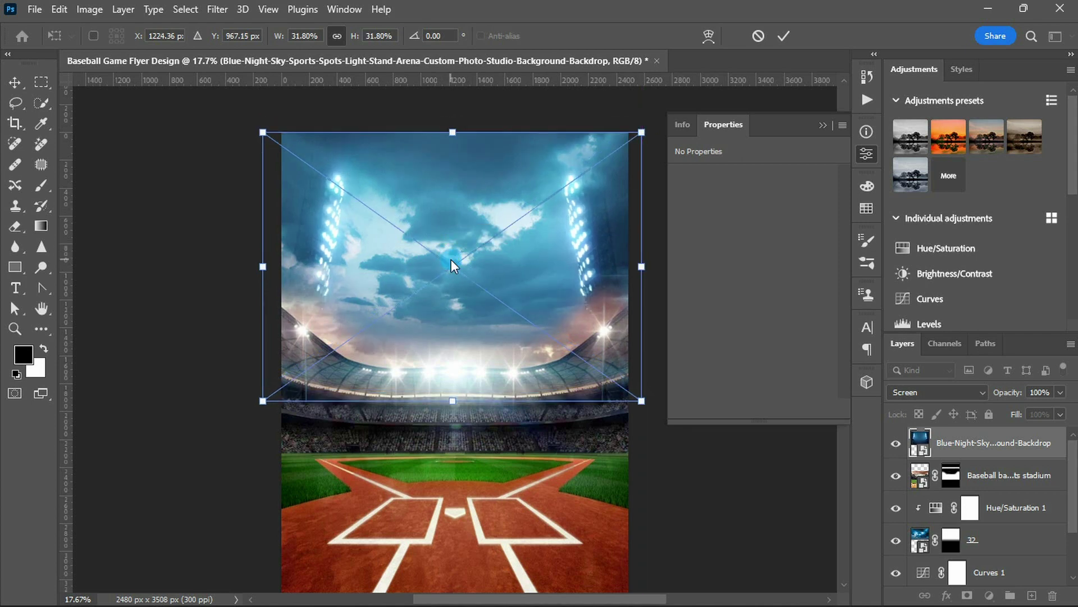
pyautogui.press('Return')
pyautogui.click(966, 593)
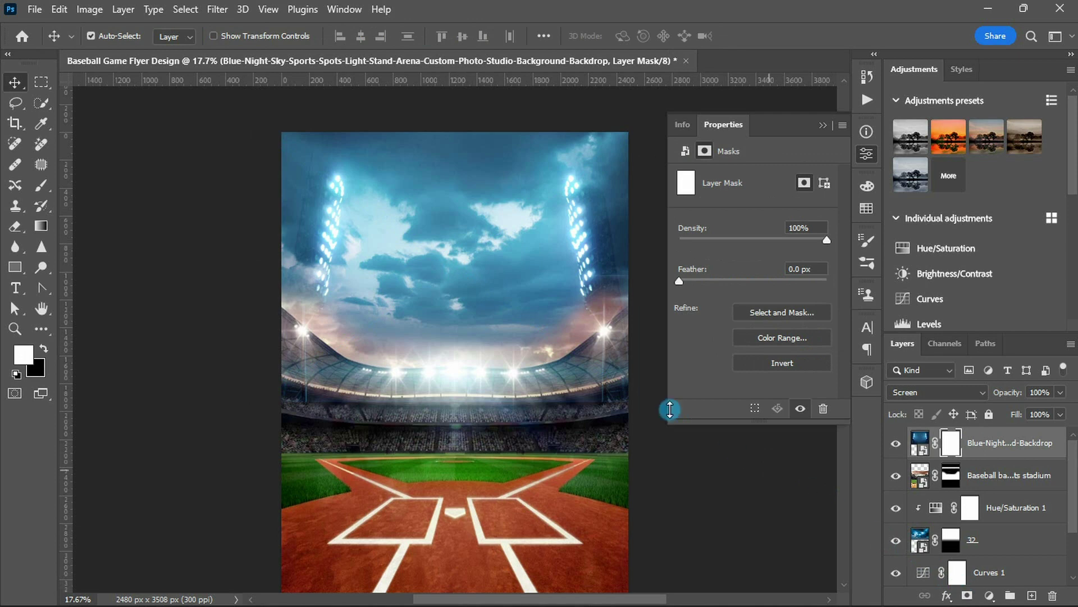
# Invert the floodlights mask, then paint white to reveal both light towers
pyautogui.hotkey('ctrl', 'i')
pyautogui.press('b')
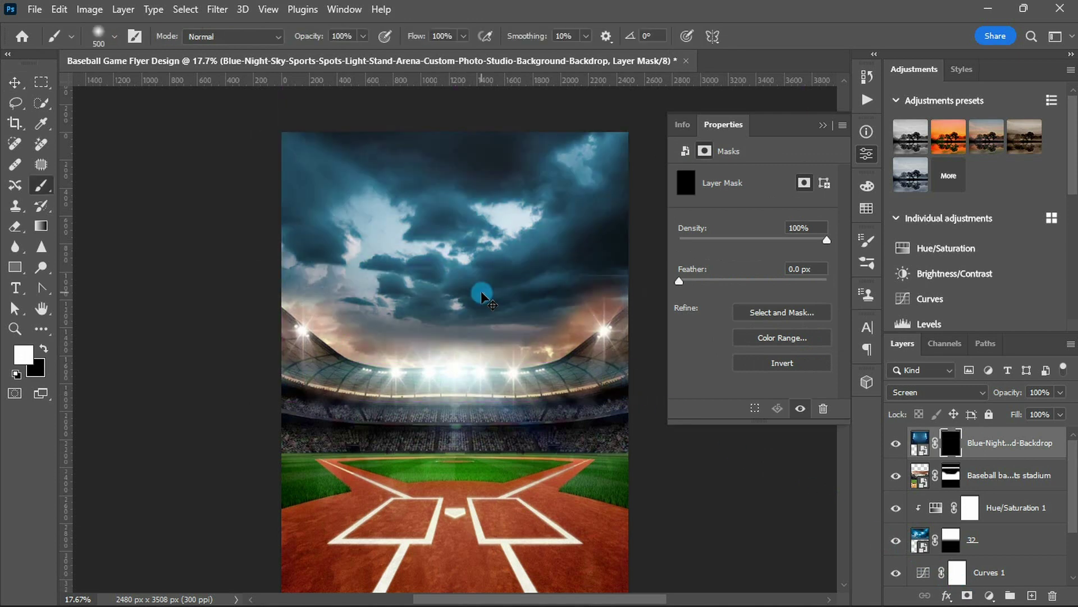
pyautogui.press(']')
pyautogui.click(574, 184)
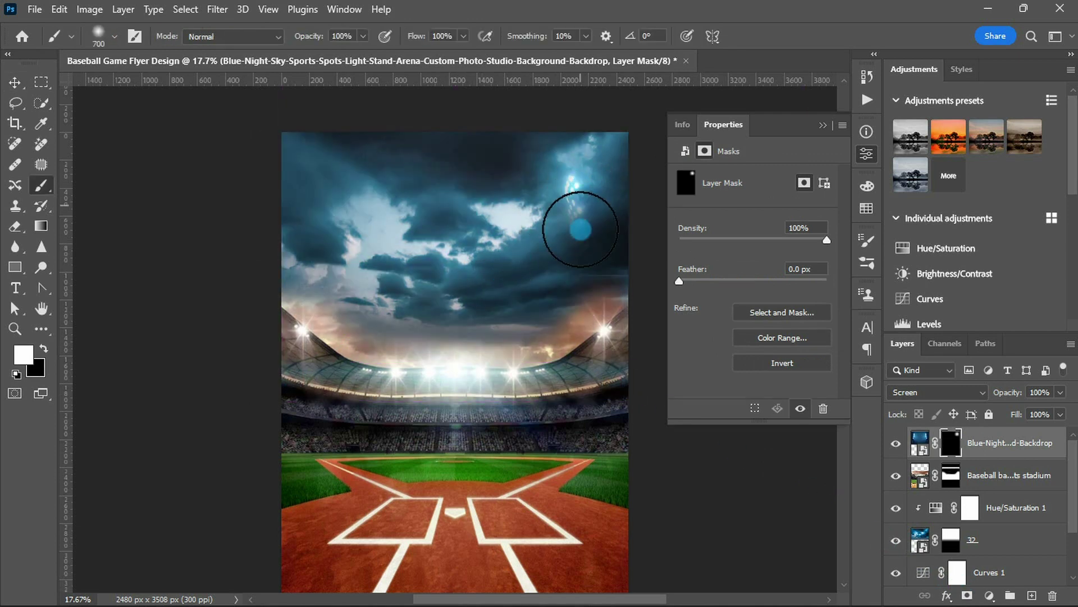
pyautogui.moveTo(574, 183); pyautogui.dragTo(592, 278)
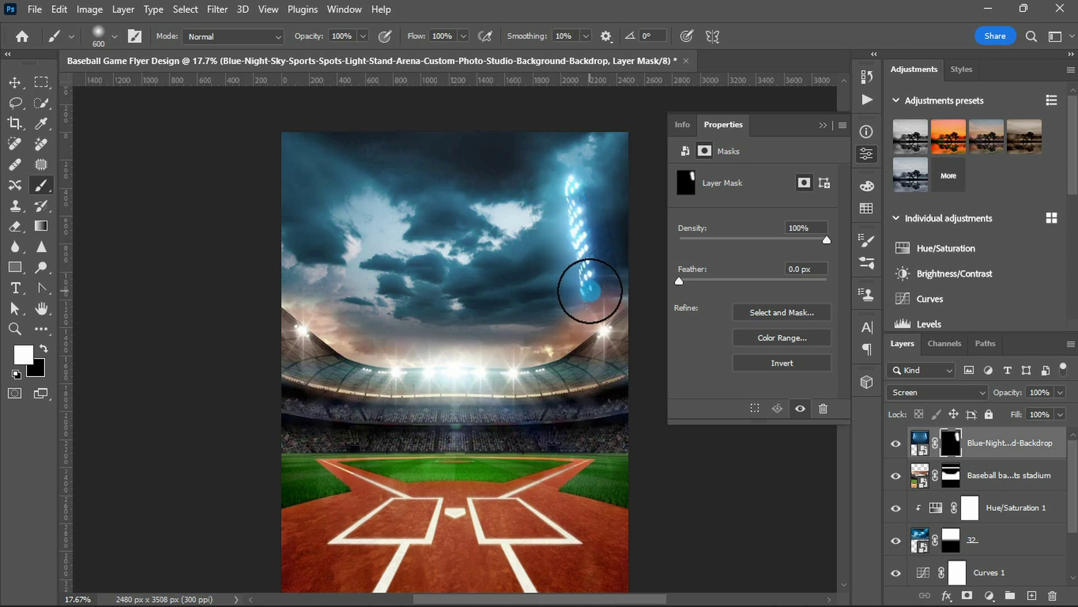
pyautogui.click(320, 177)
pyautogui.moveTo(308, 308)
pyautogui.mouseDown()
pyautogui.moveTo(337, 212)
pyautogui.moveTo(328, 294)
pyautogui.moveTo(340, 167)
pyautogui.moveTo(313, 277)
pyautogui.moveTo(337, 270)
pyautogui.moveTo(288, 156)
pyautogui.moveTo(483, 169)
pyautogui.moveTo(440, 286)
pyautogui.moveTo(393, 204)
pyautogui.moveTo(598, 135)
pyautogui.moveTo(361, 181)
pyautogui.moveTo(438, 320)
pyautogui.moveTo(464, 301)
pyautogui.moveTo(317, 279)
pyautogui.moveTo(597, 270)
pyautogui.moveTo(309, 284)
pyautogui.moveTo(533, 260)
pyautogui.mouseUp()
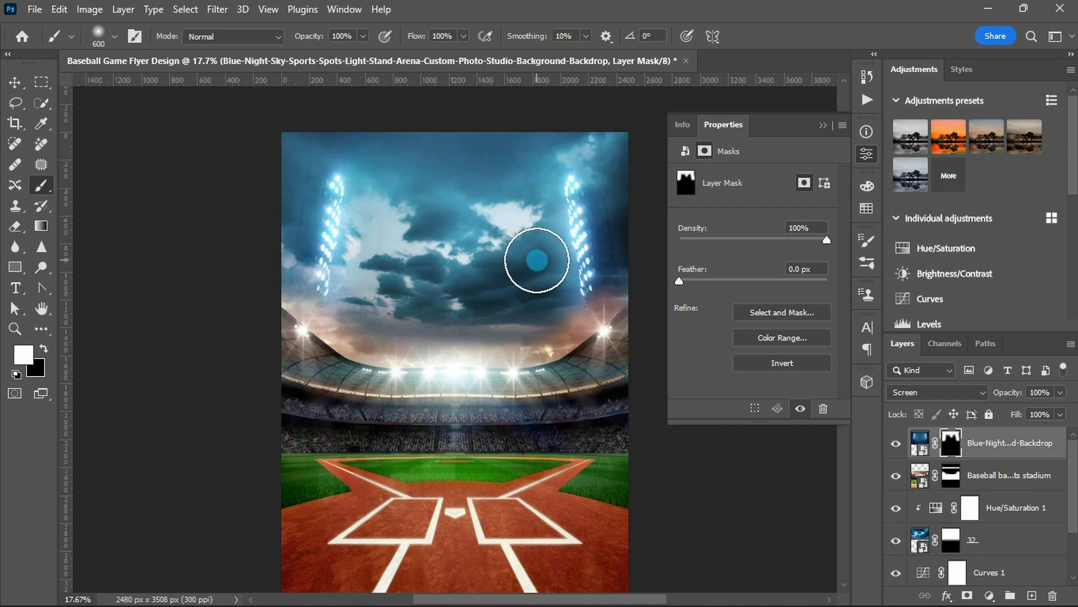
pyautogui.press('v')
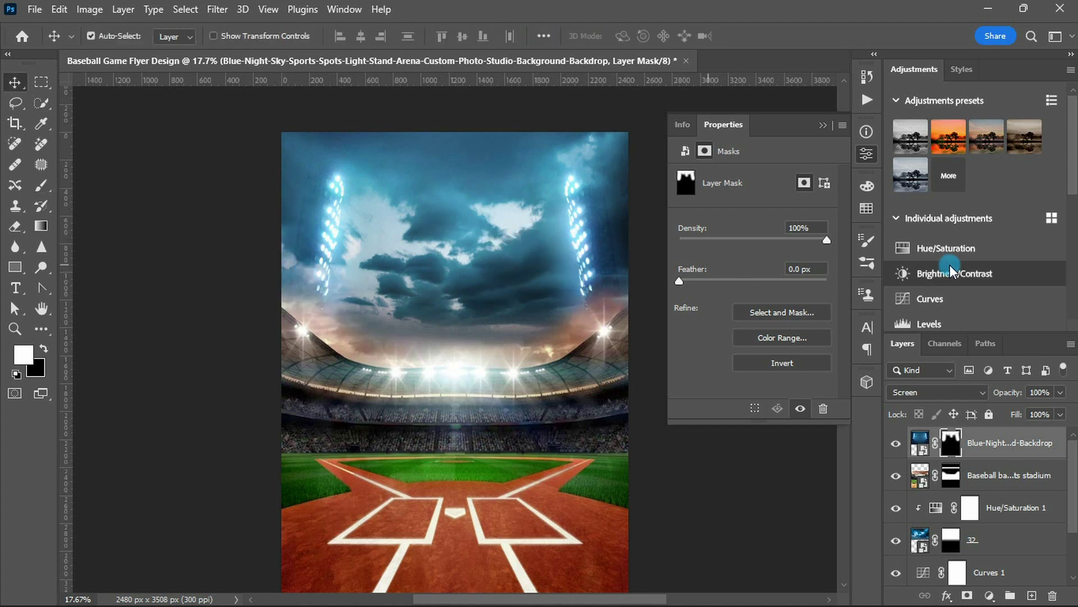
# Add a Color Lookup adjustment using the NightFromDay.CUBE 3D LUT
pyautogui.scroll(-2, 949, 265)
pyautogui.scroll(-3, 949, 265)
pyautogui.scroll(-3, 950, 264)
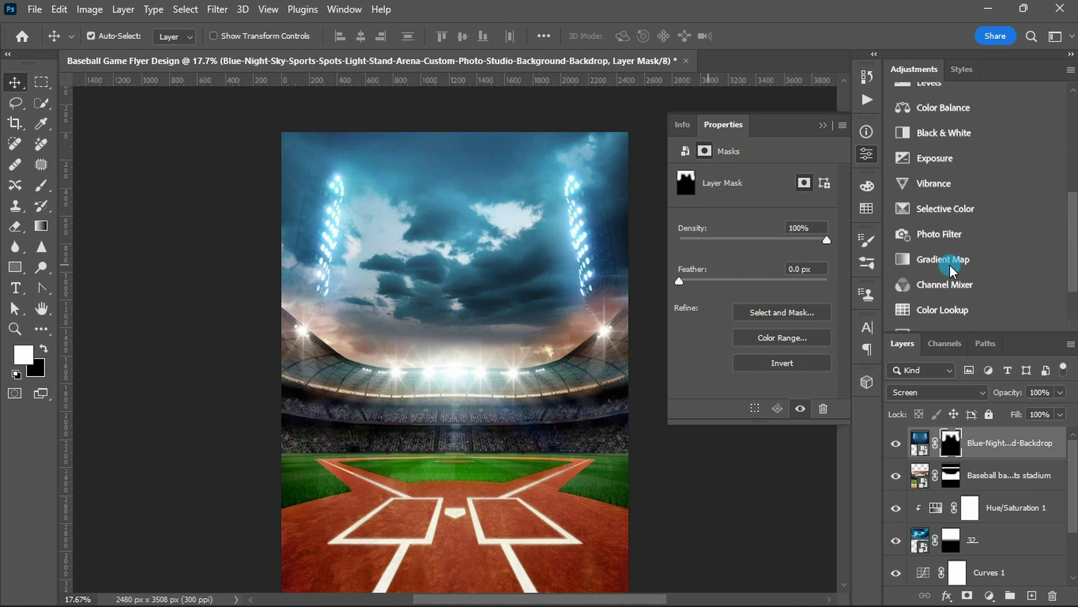
pyautogui.scroll(-3, 949, 265)
pyautogui.click(949, 249)
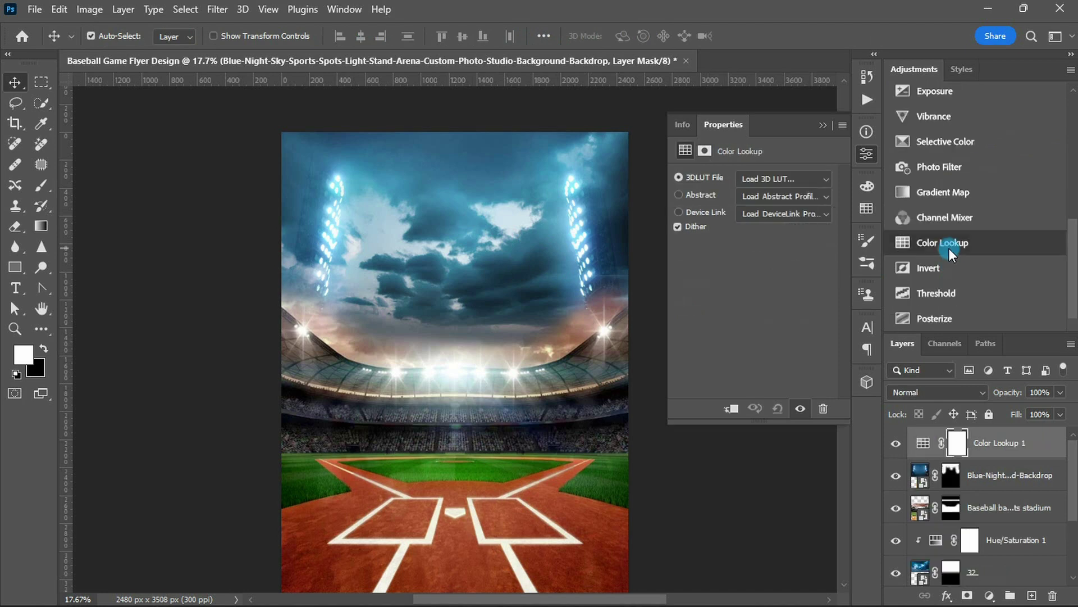
pyautogui.click(789, 179)
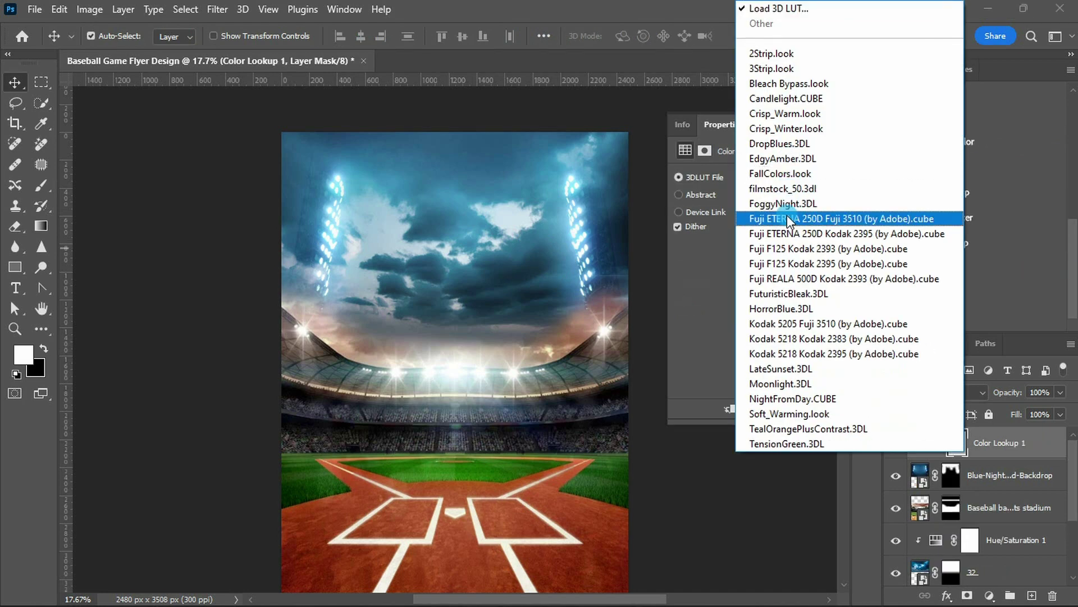
pyautogui.click(787, 391)
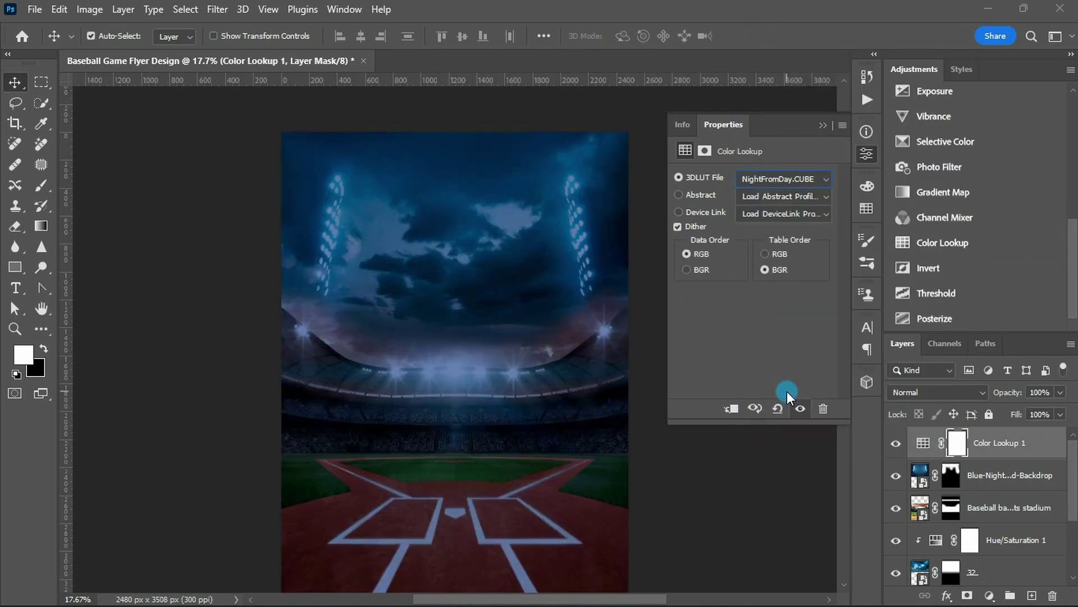
# Draw a gradient on the Color Lookup mask so the night look fades over the lower field
pyautogui.press('g')
pyautogui.scroll(-2, 457, 341)
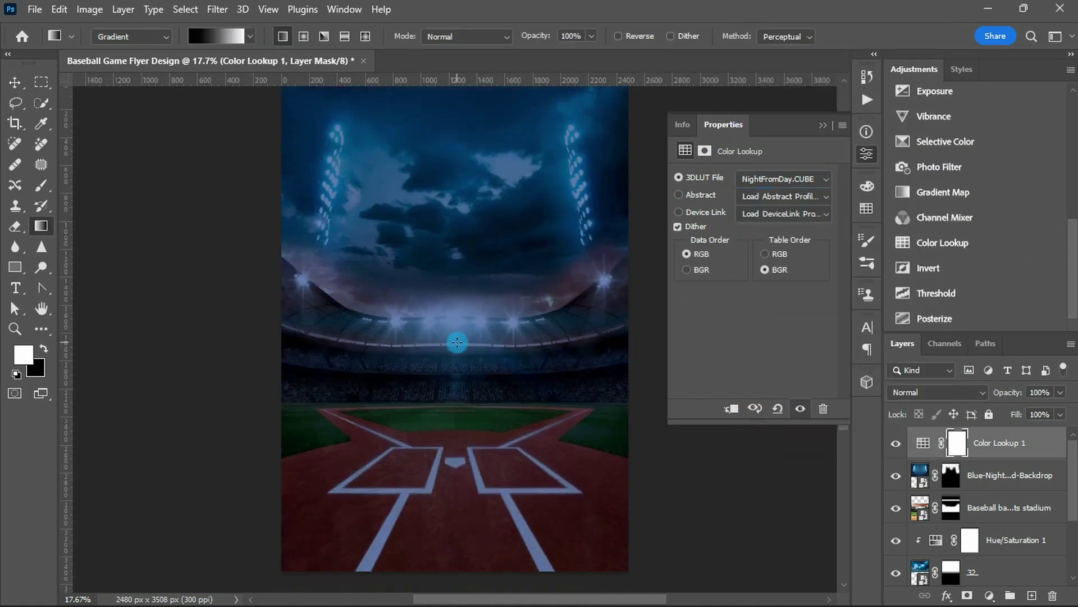
pyautogui.scroll(1, 458, 341)
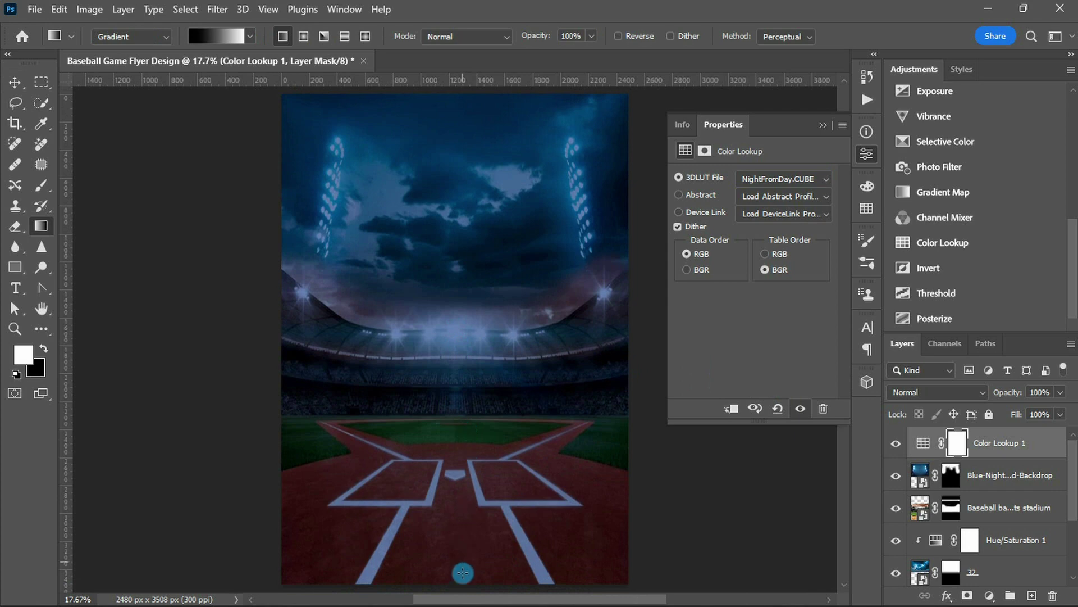
pyautogui.moveTo(464, 579); pyautogui.dragTo(467, 441)
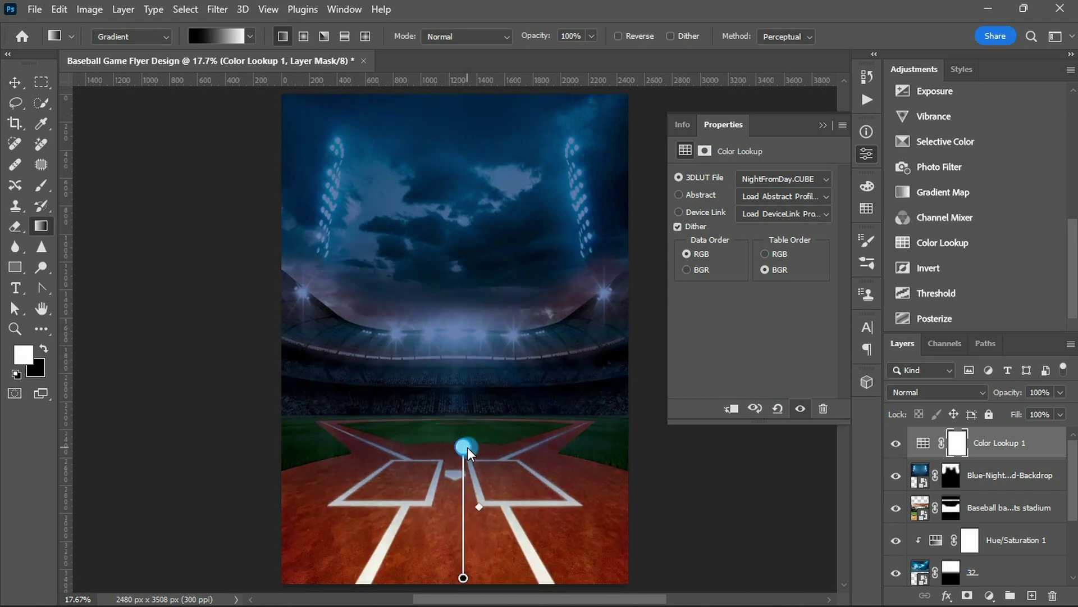
pyautogui.moveTo(467, 441); pyautogui.dragTo(463, 469)
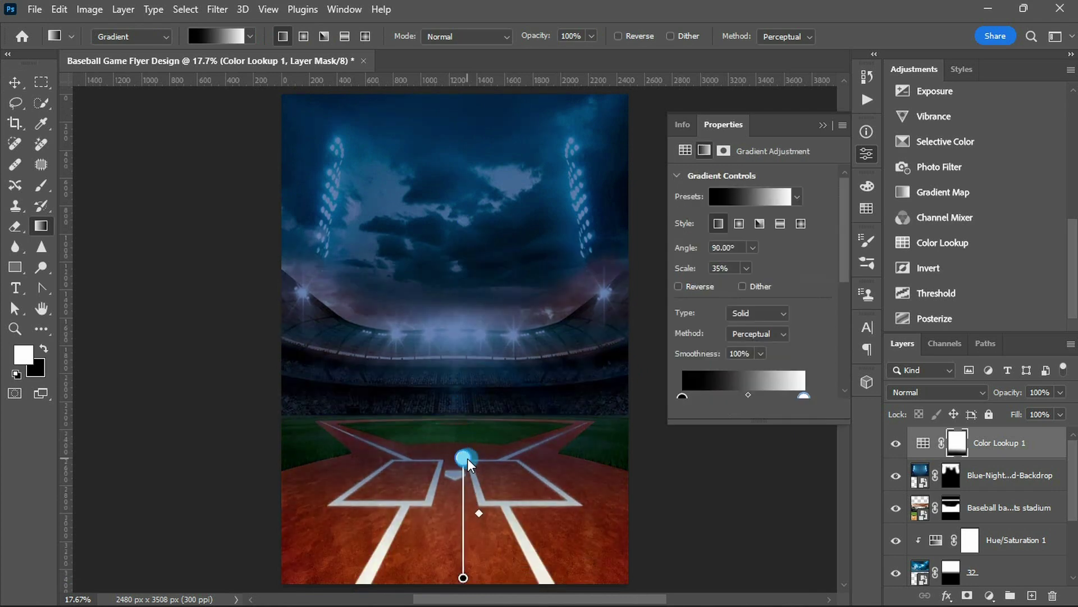
pyautogui.moveTo(465, 513); pyautogui.dragTo(456, 504)
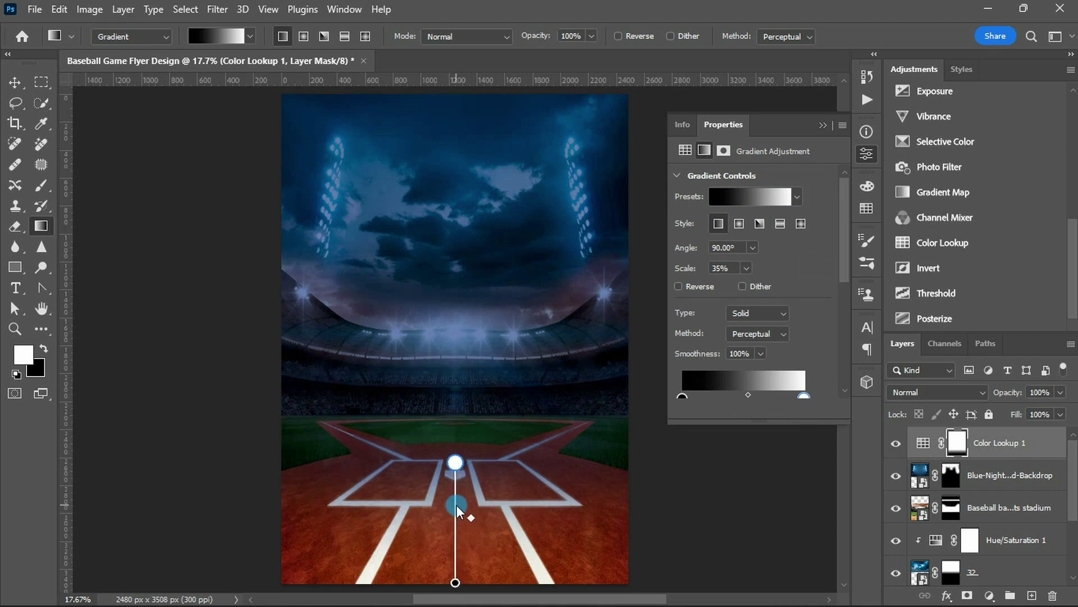
# Add a Brightness/Contrast layer with Brightness 130, then select the night-sky mask
pyautogui.scroll(4, 923, 231)
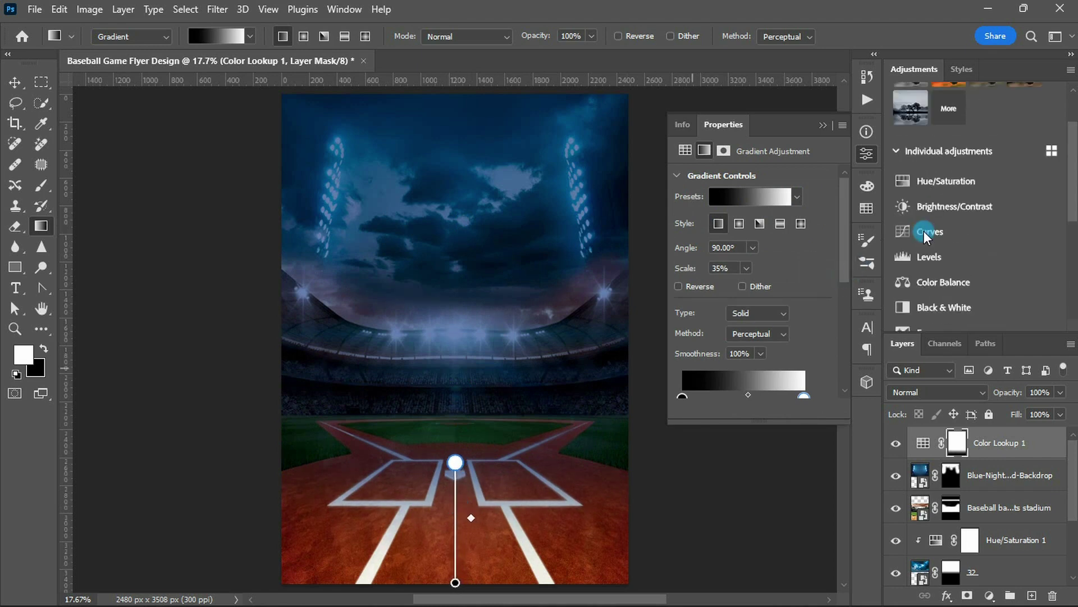
pyautogui.scroll(1, 923, 231)
pyautogui.click(928, 271)
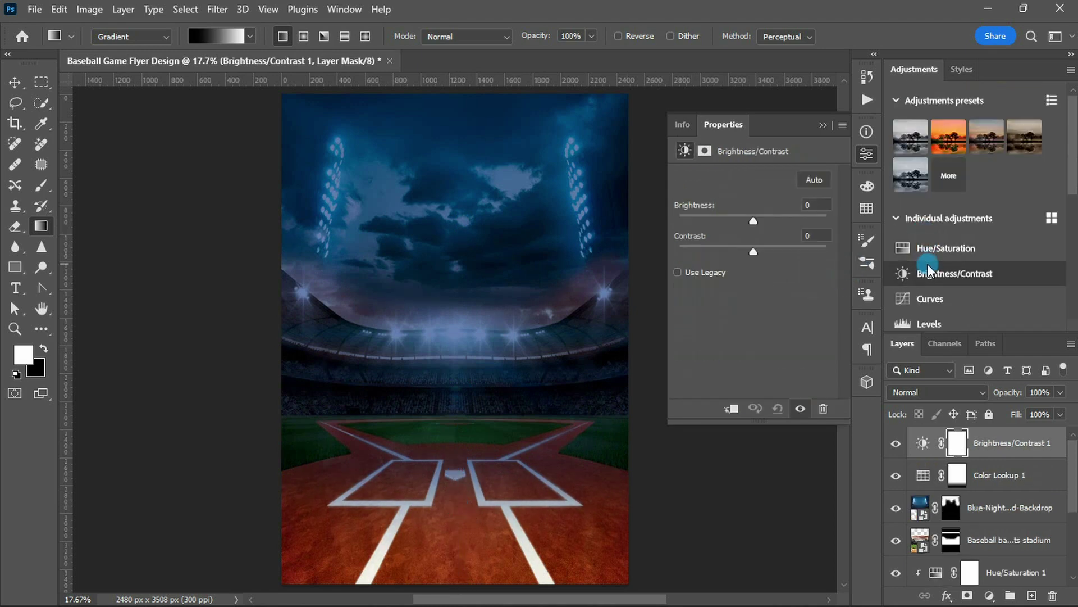
pyautogui.click(812, 208)
pyautogui.write('130')
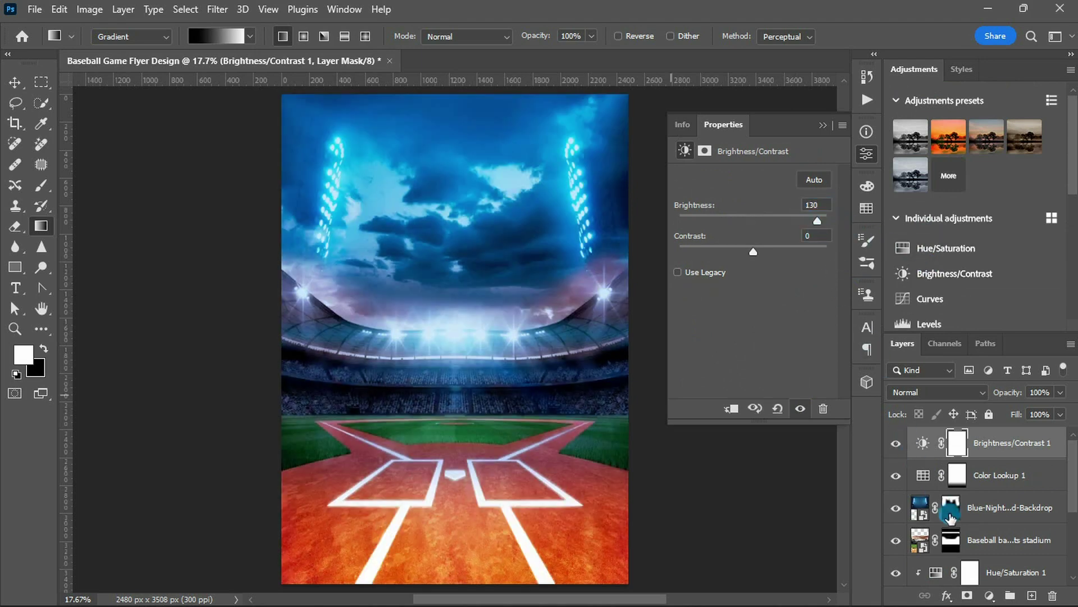
pyautogui.click(950, 516)
# Set up a black brush on the Blue-Night mask, enlarging then shrinking it for detail
pyautogui.press('b')
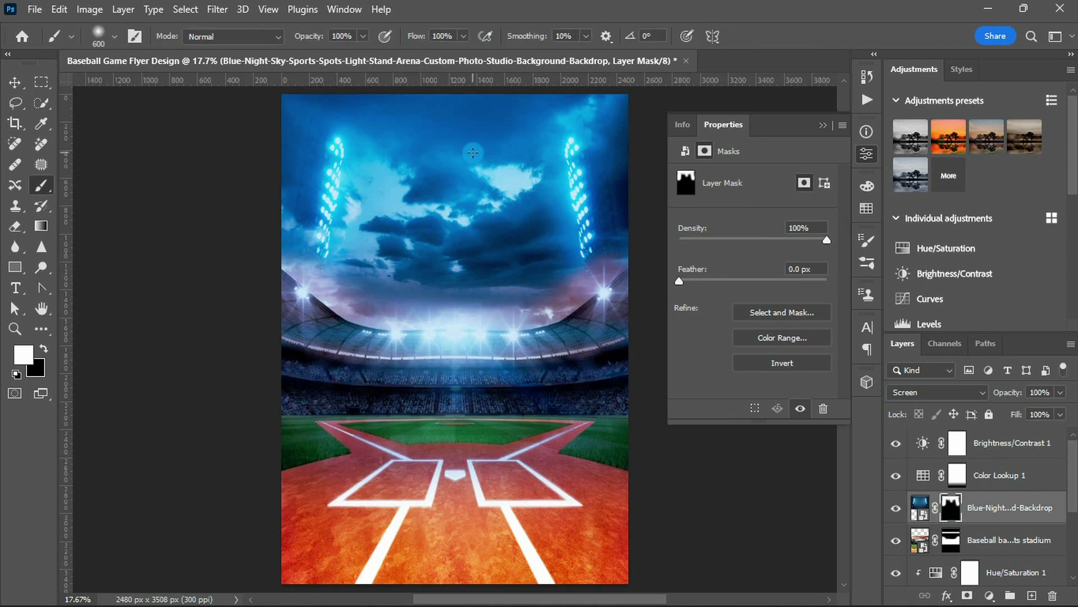
pyautogui.press('x')
pyautogui.scroll(2, 460, 148)
pyautogui.press(']')
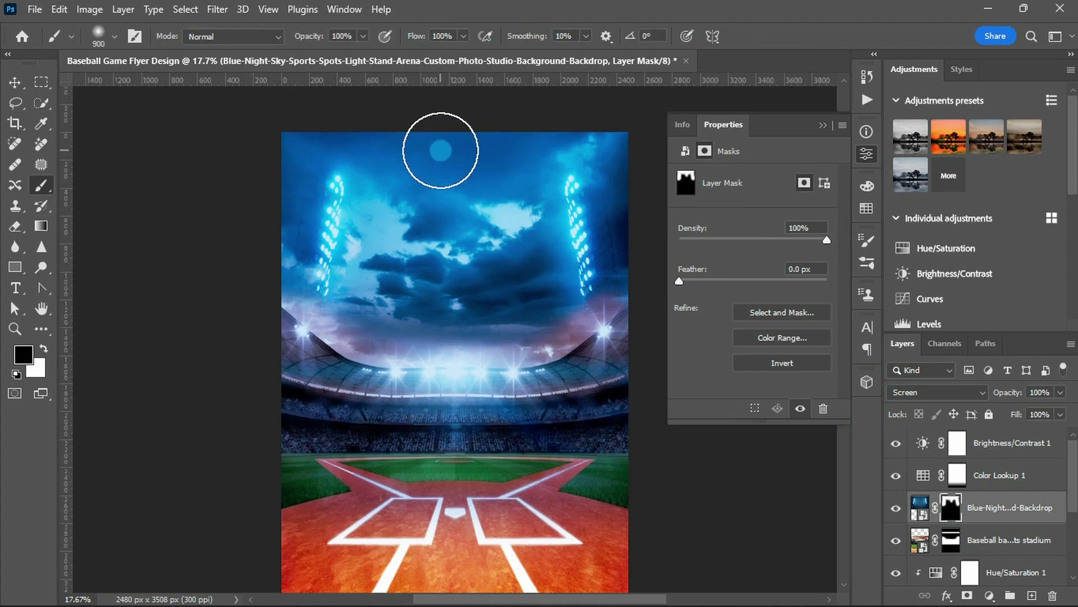
pyautogui.press(']')
pyautogui.press(']')
pyautogui.press(']')
pyautogui.press(']')
pyautogui.press(']')
pyautogui.press(']')
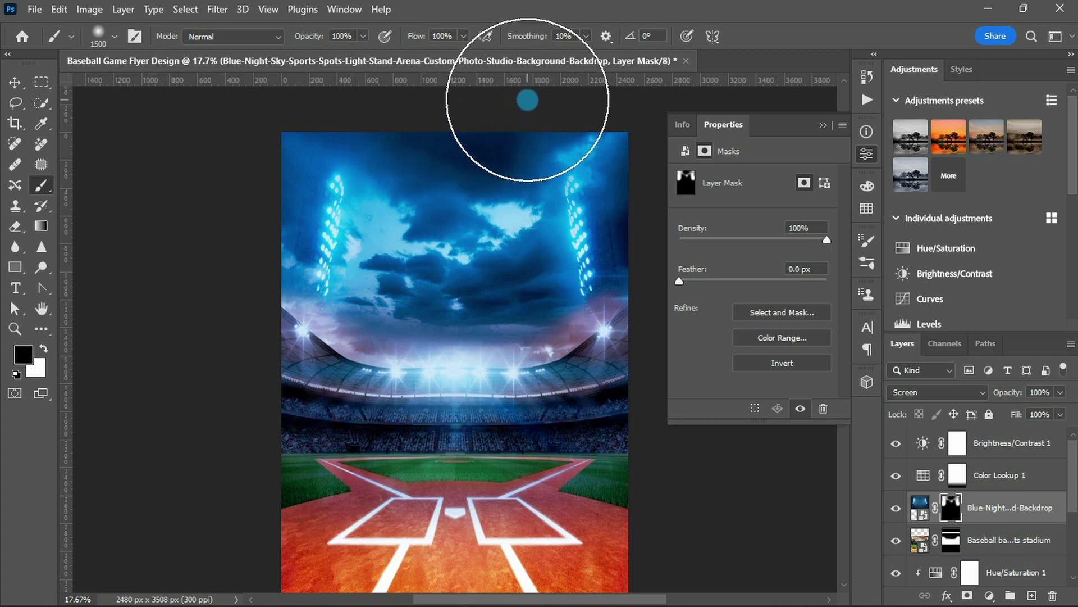
pyautogui.scroll(-2, 386, 248)
pyautogui.scroll(3, 386, 249)
pyautogui.press('[')
pyautogui.press('[')
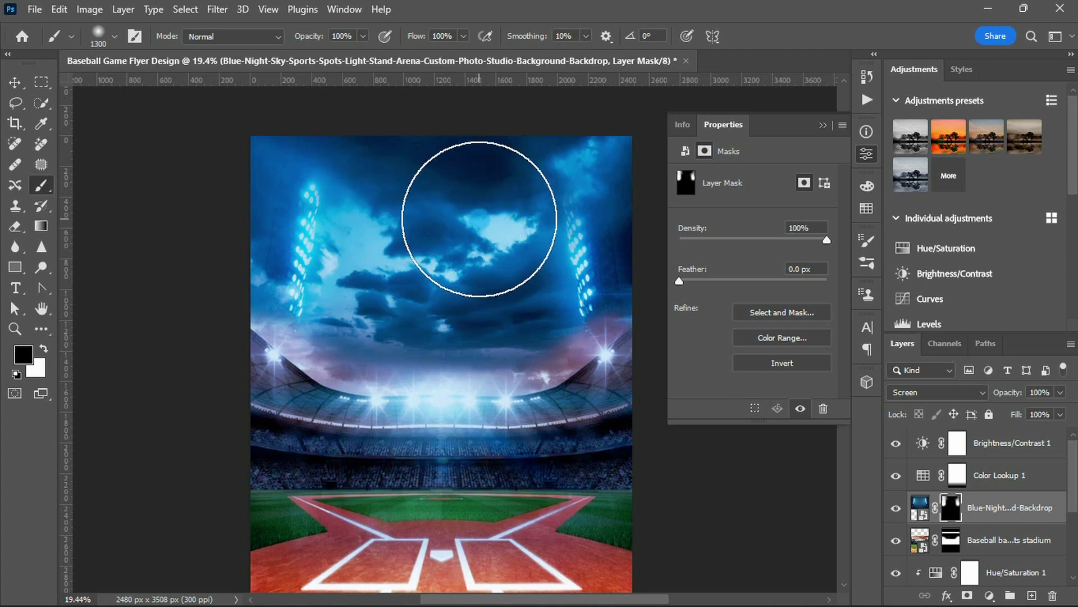
pyautogui.press('[')
pyautogui.press('[')
pyautogui.press('[')
# Paint white over both floodlight towers on the mask so they glow fully
pyautogui.press('x')
pyautogui.moveTo(585, 192)
pyautogui.mouseDown()
pyautogui.moveTo(579, 263)
pyautogui.moveTo(592, 277)
pyautogui.mouseUp()
pyautogui.moveTo(299, 176); pyautogui.dragTo(288, 272)
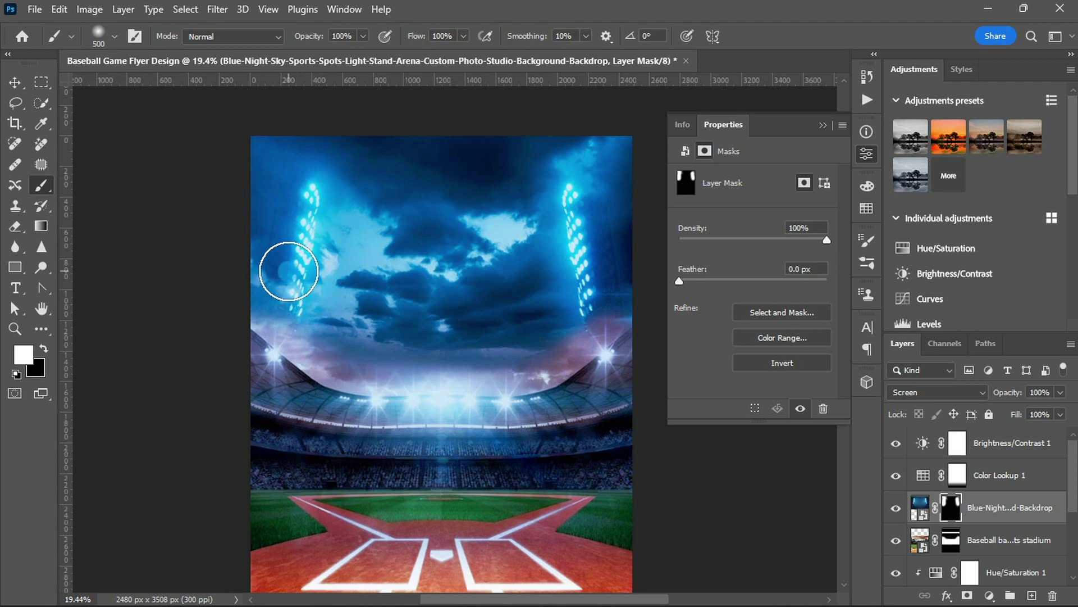
pyautogui.press('x')
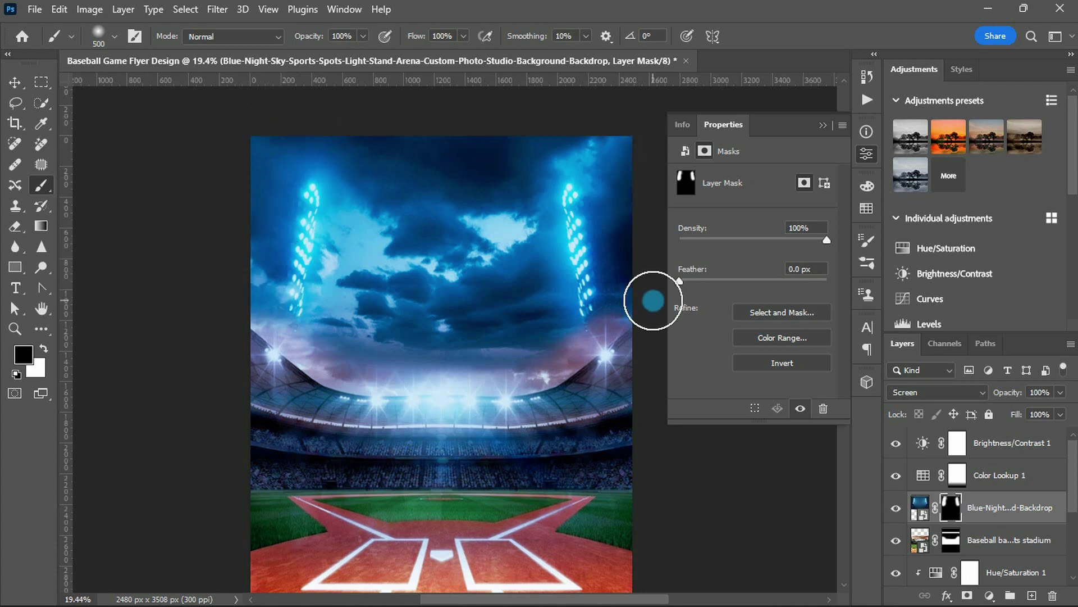
pyautogui.press('x')
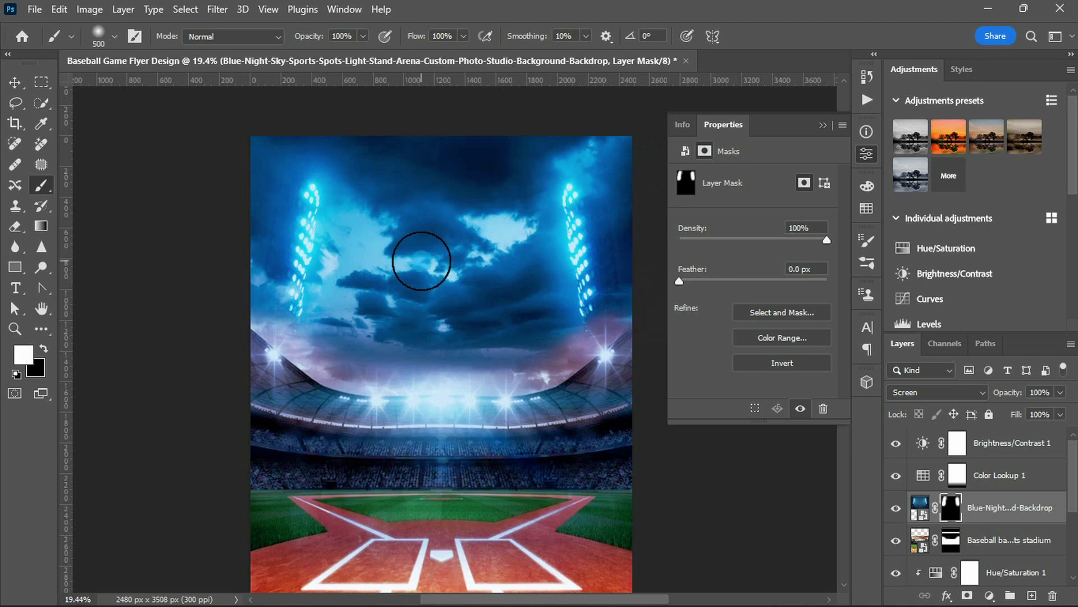
pyautogui.click(958, 474)
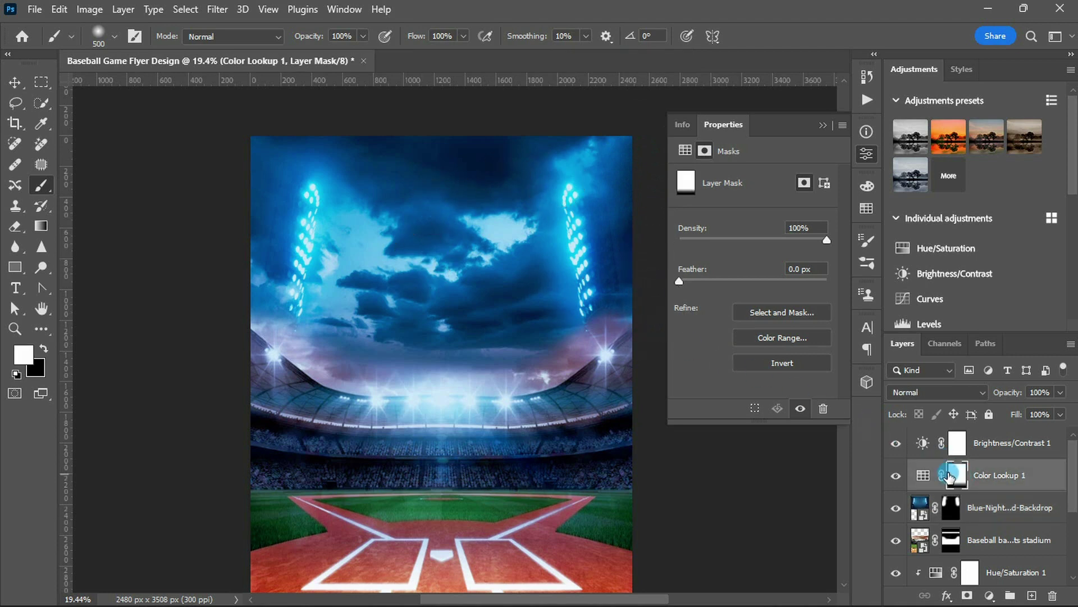
# Drag vertical linear gradients on the mask between the stands and home plate
pyautogui.press('g')
pyautogui.scroll(-5, 462, 392)
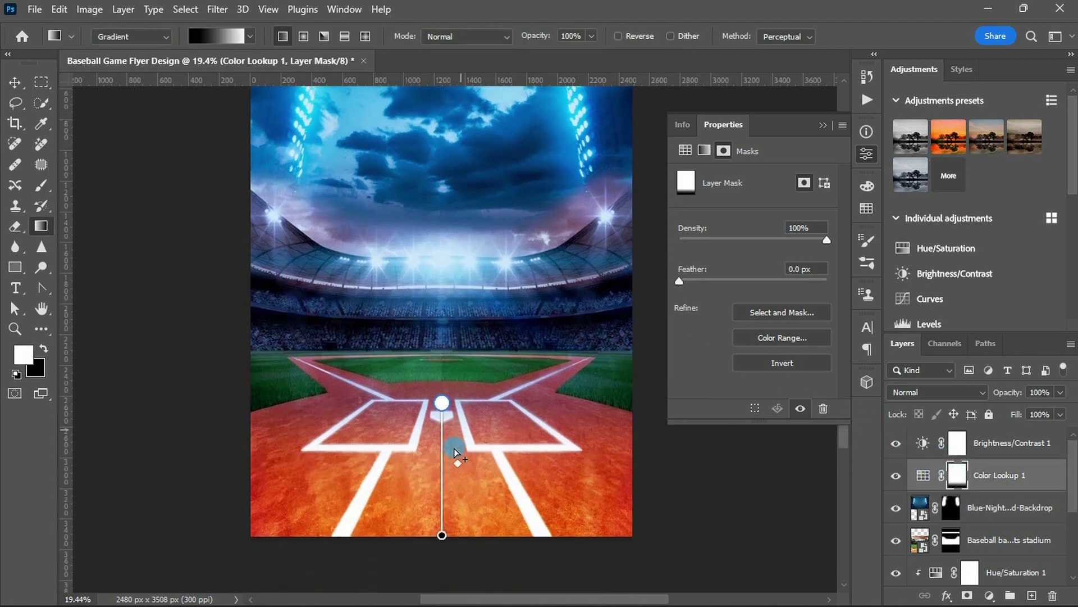
pyautogui.moveTo(445, 409); pyautogui.dragTo(445, 277)
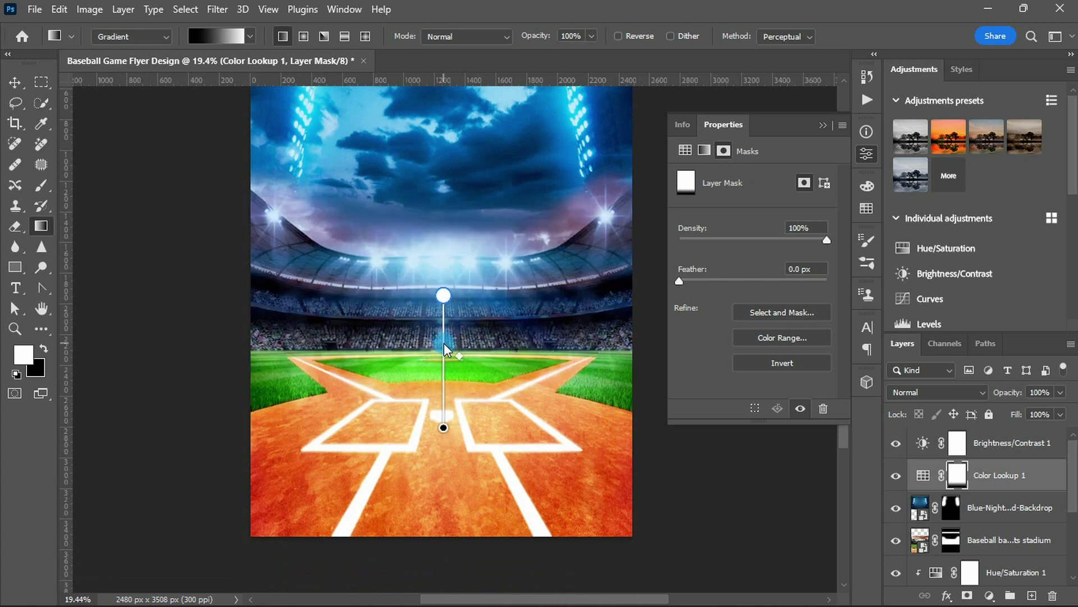
pyautogui.moveTo(443, 343)
pyautogui.mouseDown()
pyautogui.moveTo(447, 263)
pyautogui.moveTo(438, 486)
pyautogui.moveTo(442, 466)
pyautogui.mouseUp()
pyautogui.scroll(3, 448, 309)
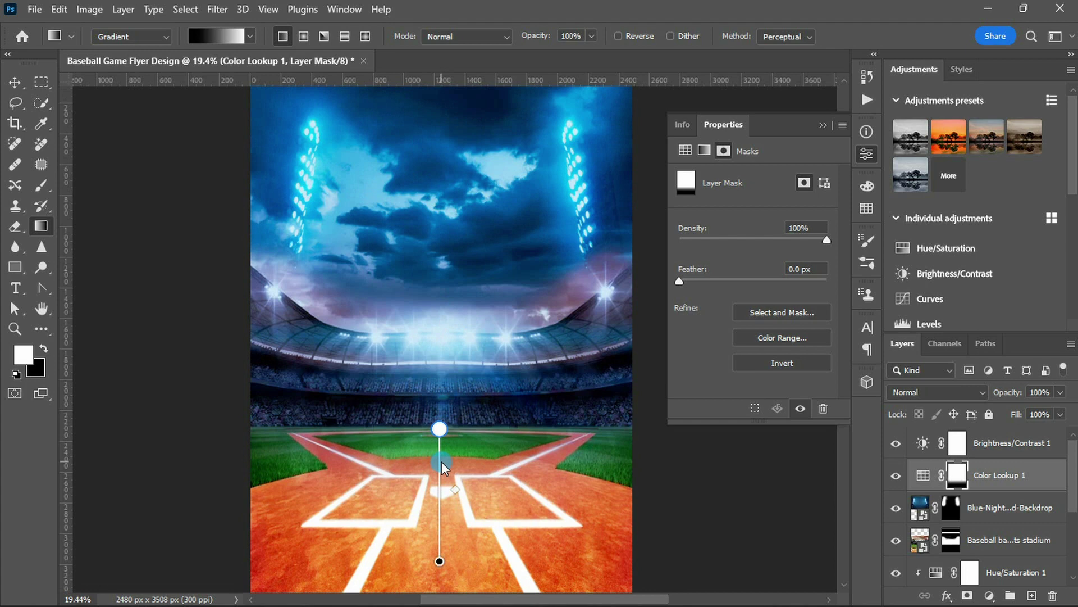
pyautogui.scroll(1, 442, 460)
pyautogui.scroll(-2, 442, 461)
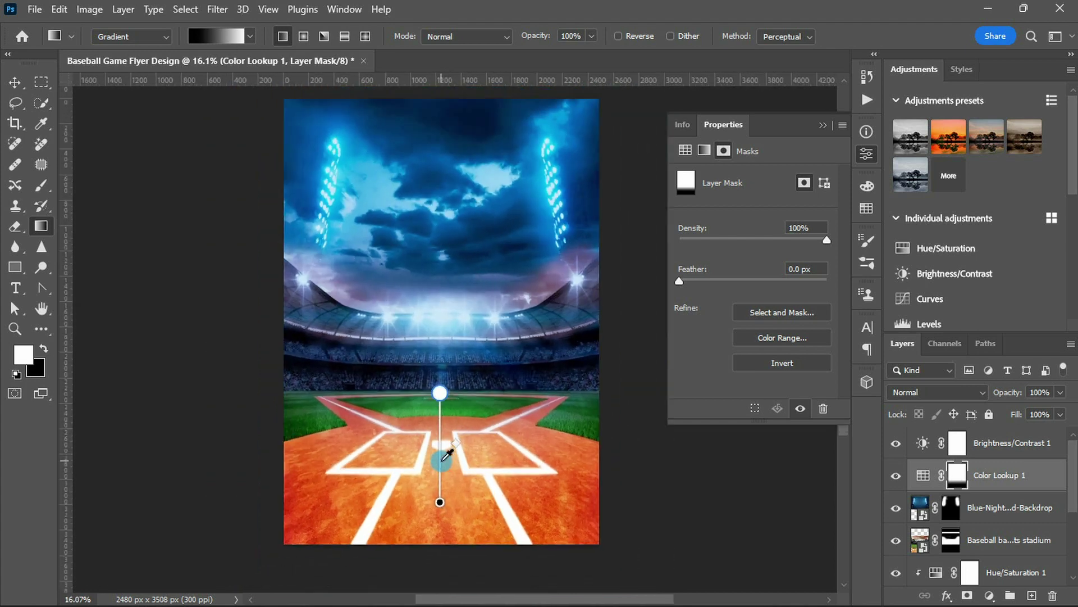
pyautogui.moveTo(444, 458); pyautogui.dragTo(455, 493)
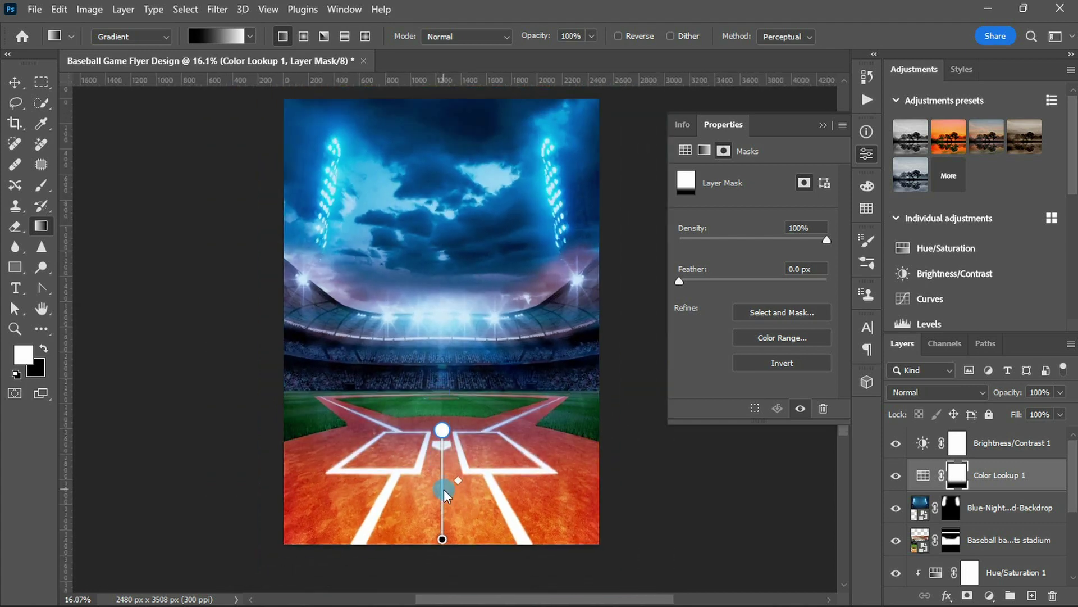
# Gradient-mask Brightness/Contrast 1 off the lower field, then add Hue/Saturation above Color Lookup 1
pyautogui.click(987, 444)
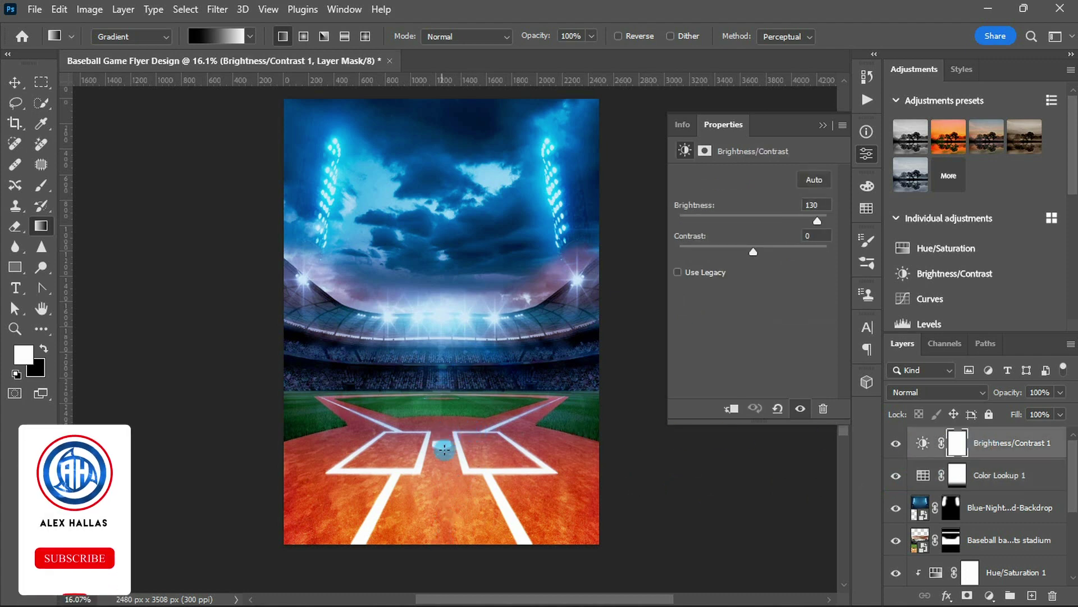
pyautogui.moveTo(442, 539); pyautogui.dragTo(439, 382)
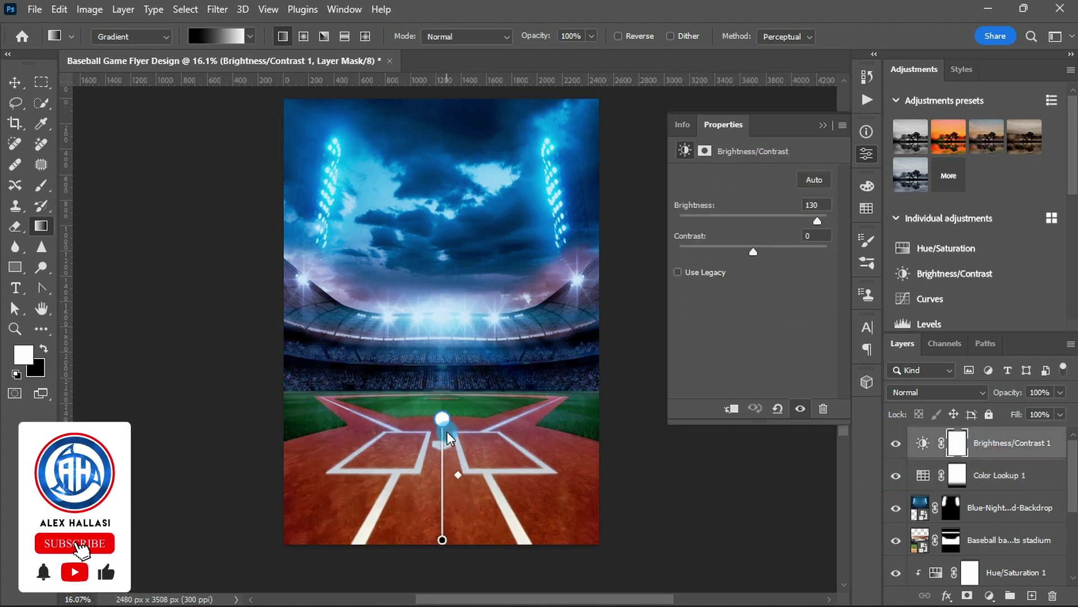
pyautogui.moveTo(439, 382); pyautogui.dragTo(446, 403)
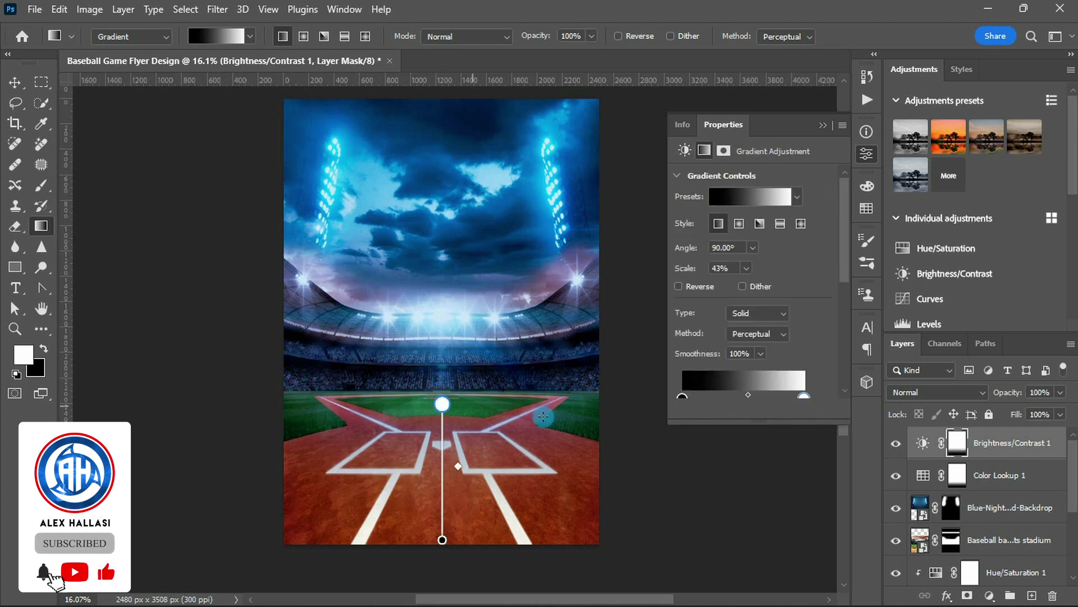
pyautogui.click(1000, 477)
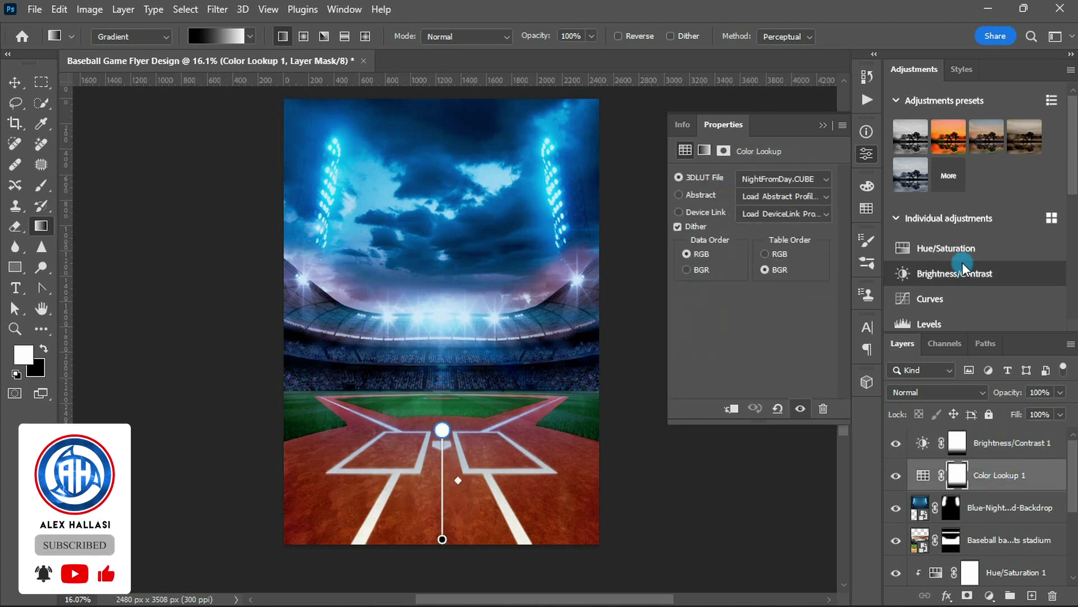
pyautogui.click(955, 247)
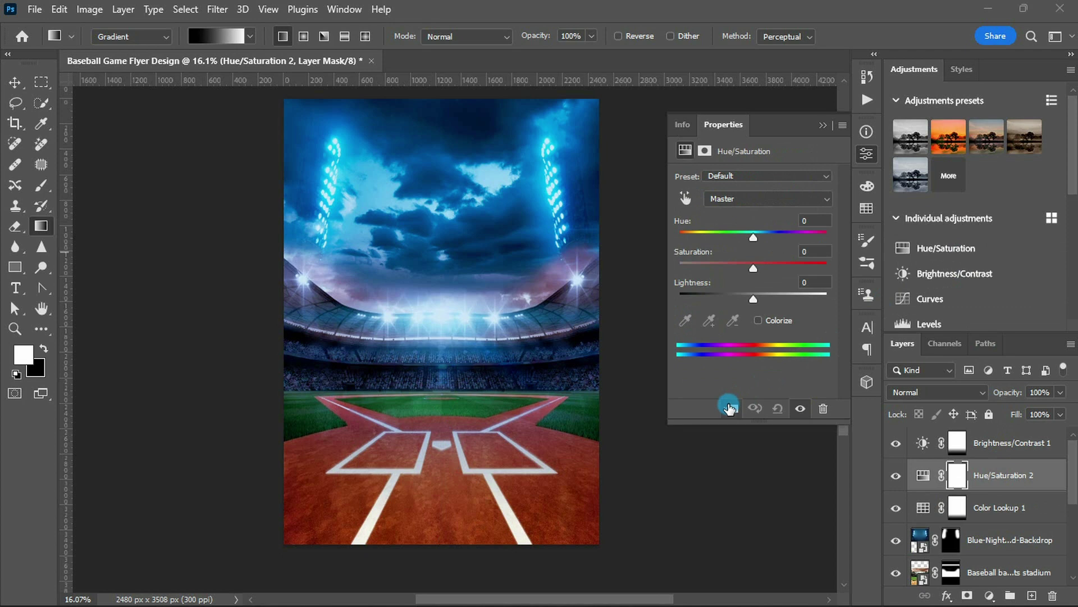
# Colorize Hue/Saturation 2 with Hue 115, Saturation 100 and Lightness 10
pyautogui.click(758, 320)
pyautogui.click(806, 220)
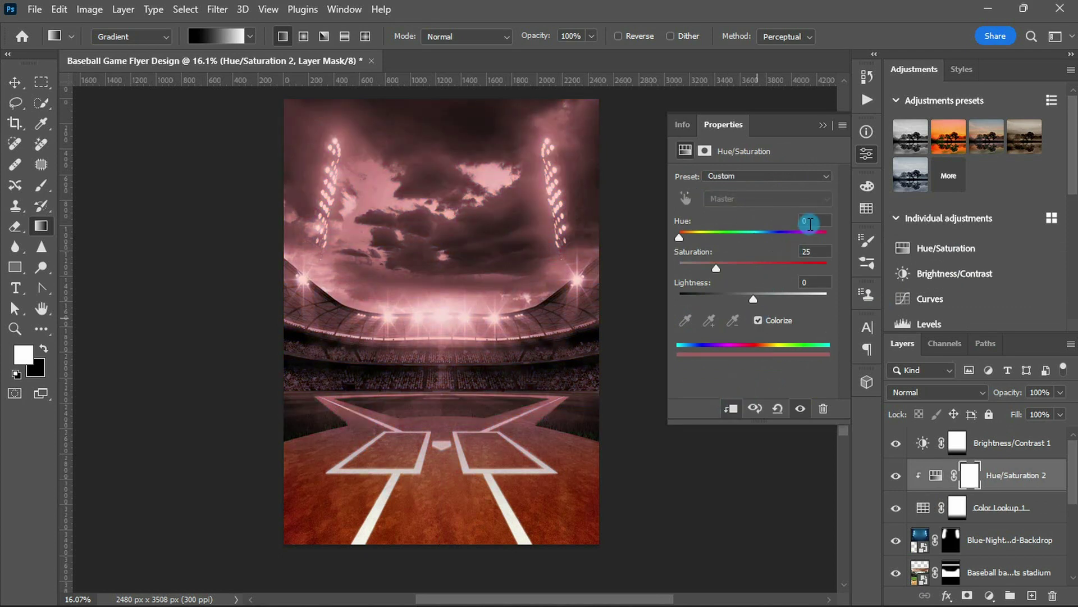
pyautogui.write('115')
pyautogui.write('100')
pyautogui.press('Tab')
pyautogui.write('10')
pyautogui.press('Tab')
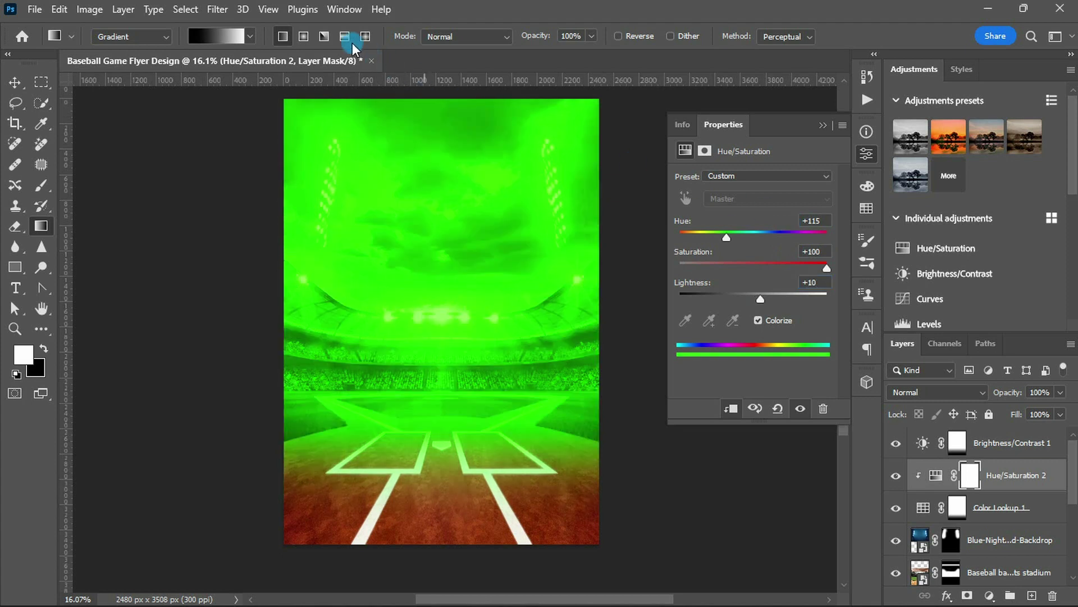
# Draw a reversed vertical gradient on its mask so the green tints only stands and outfield
pyautogui.click(618, 36)
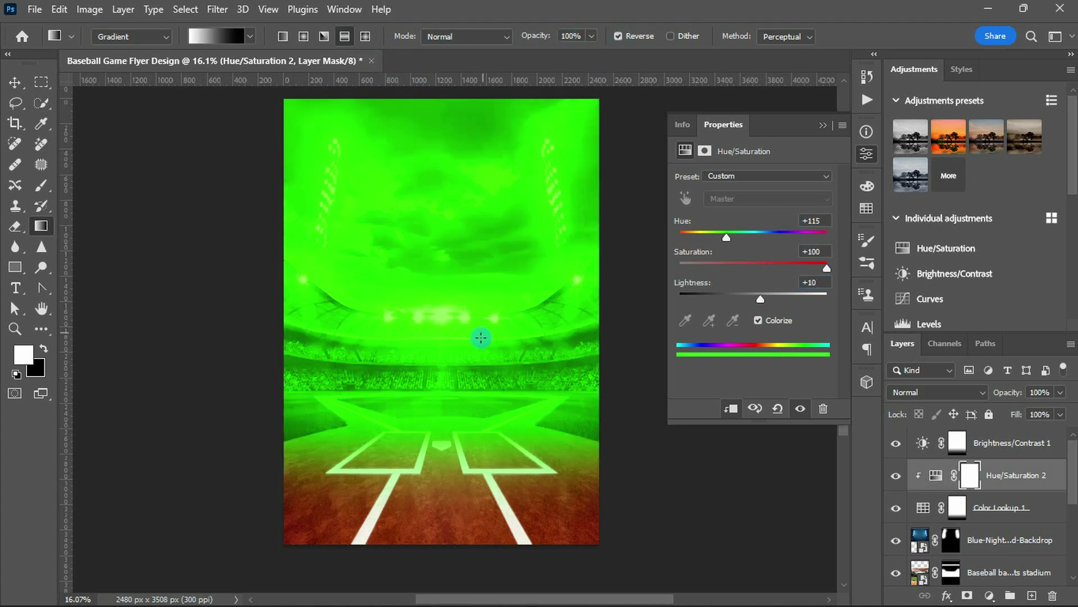
pyautogui.moveTo(439, 394); pyautogui.dragTo(440, 321)
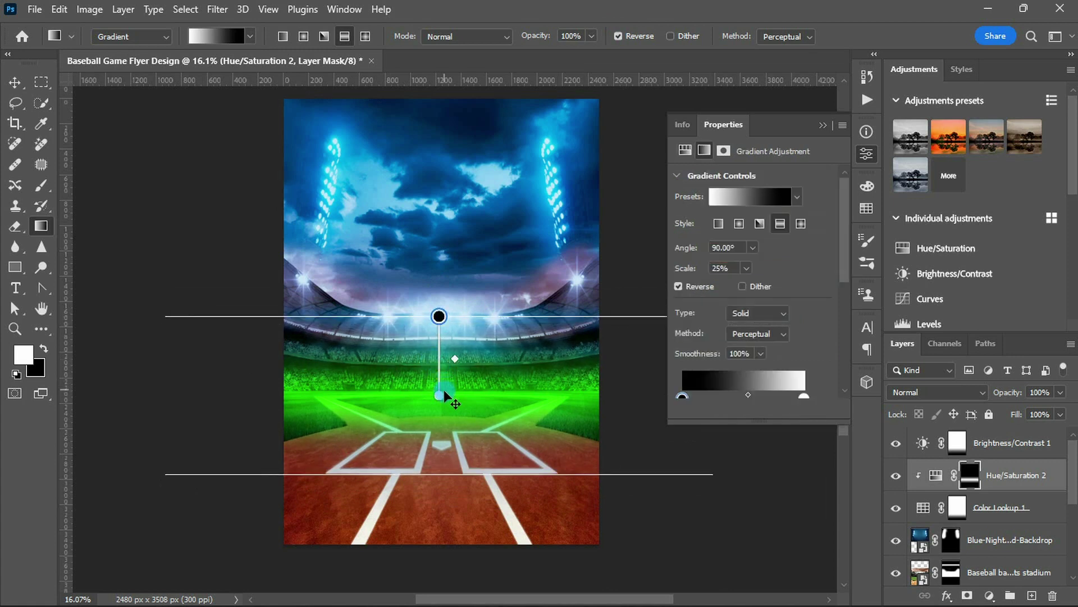
pyautogui.moveTo(444, 392); pyautogui.dragTo(443, 385)
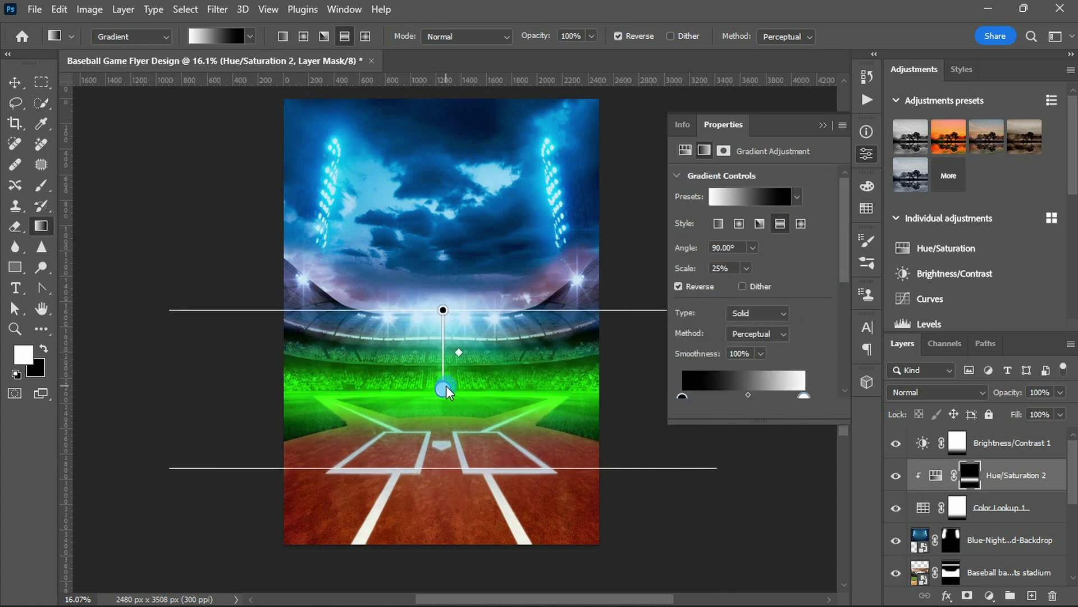
pyautogui.scroll(-3, 980, 490)
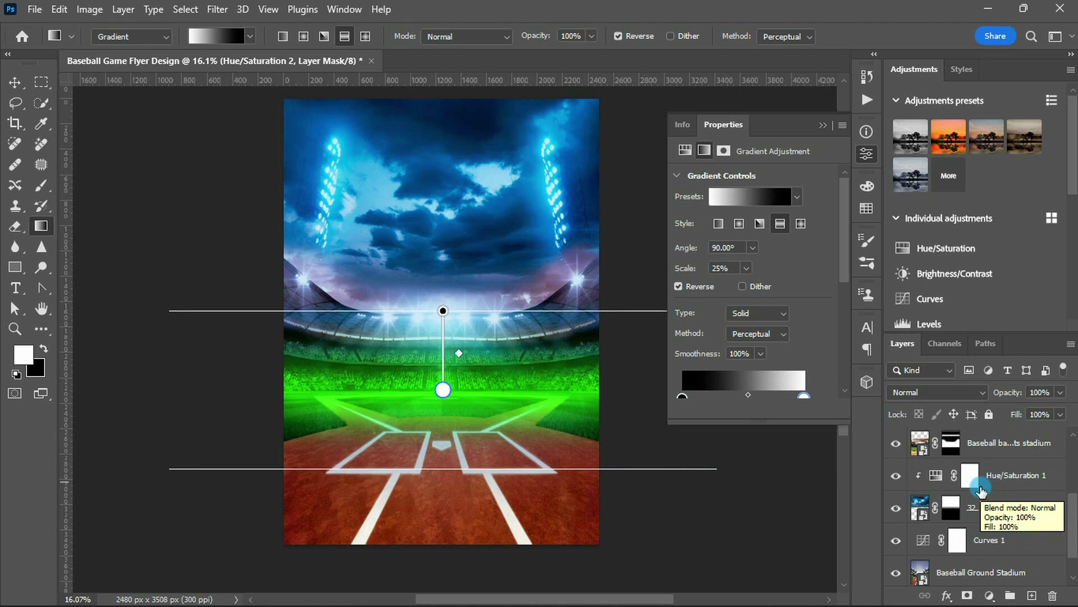
# Scale and rotate Lightning 110 diagonally across the sky and blend it in Screen mode
pyautogui.click(980, 483)
pyautogui.press('v')
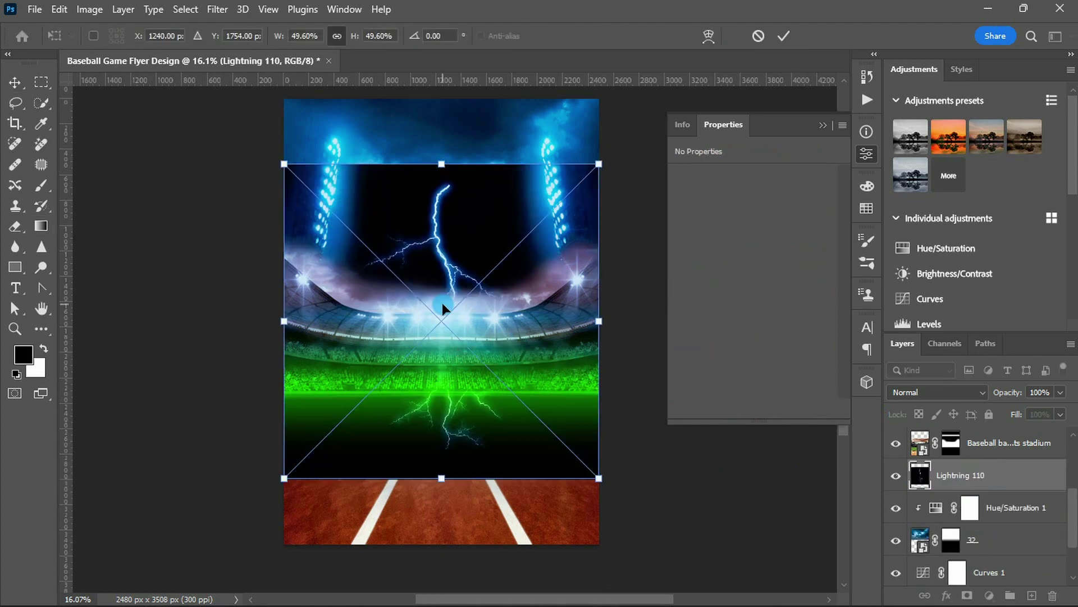
pyautogui.moveTo(286, 405); pyautogui.dragTo(386, 308)
pyautogui.moveTo(614, 101)
pyautogui.mouseDown()
pyautogui.moveTo(621, 179)
pyautogui.moveTo(578, 142)
pyautogui.mouseUp()
pyautogui.moveTo(647, 138)
pyautogui.mouseDown()
pyautogui.moveTo(635, 187)
pyautogui.moveTo(599, 159)
pyautogui.mouseUp()
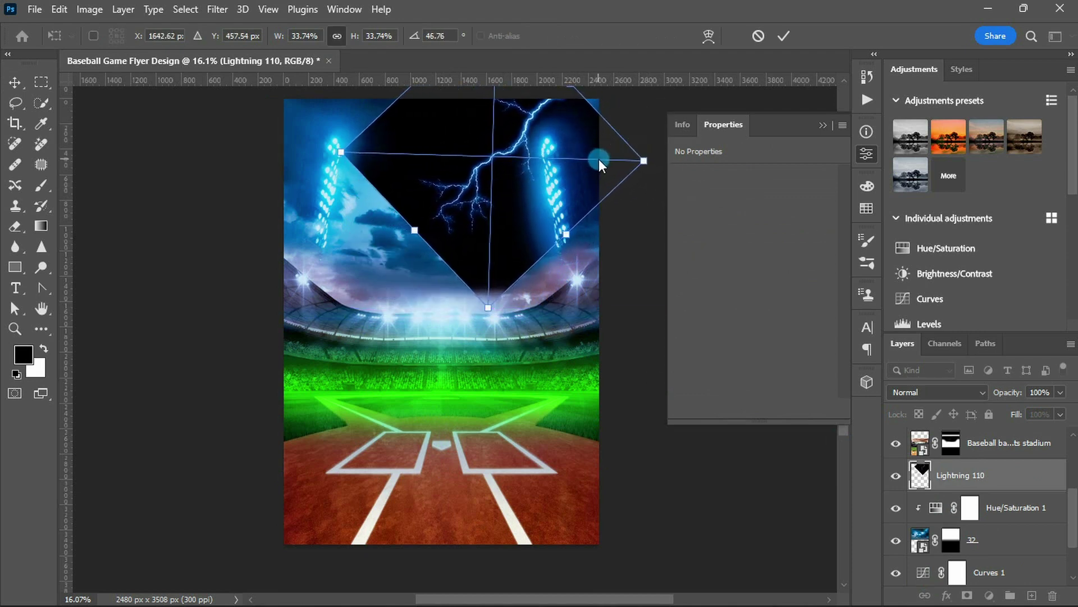
pyautogui.moveTo(415, 236); pyautogui.dragTo(422, 232)
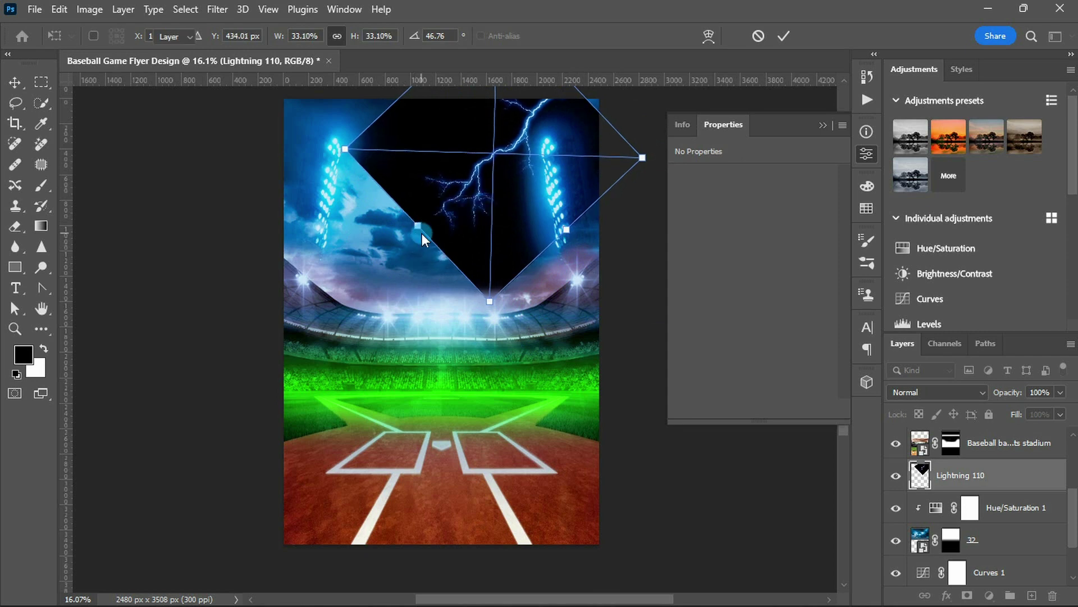
pyautogui.press('Return')
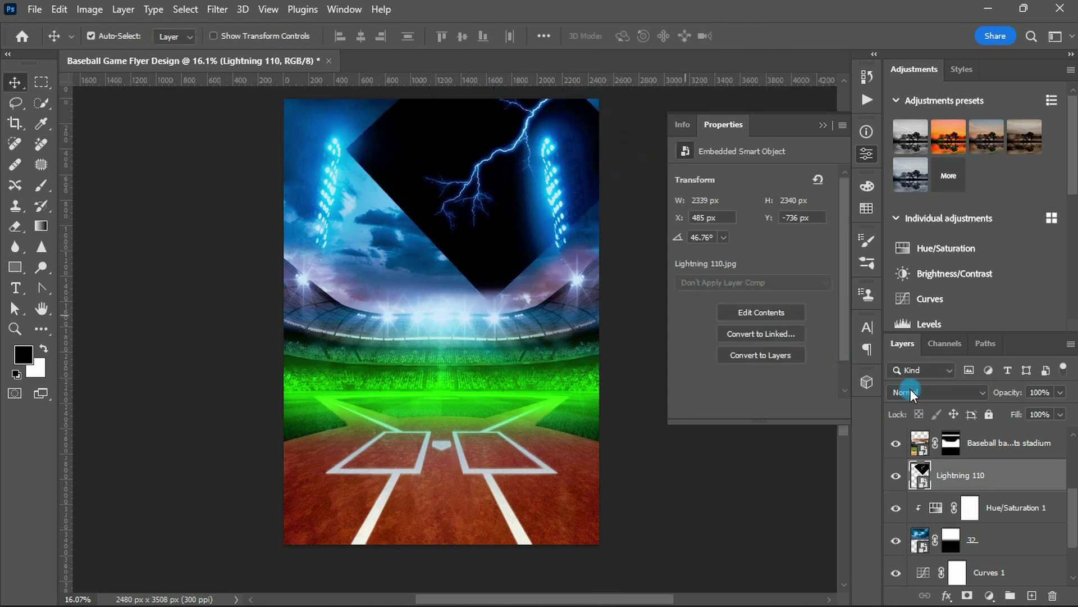
pyautogui.click(911, 392)
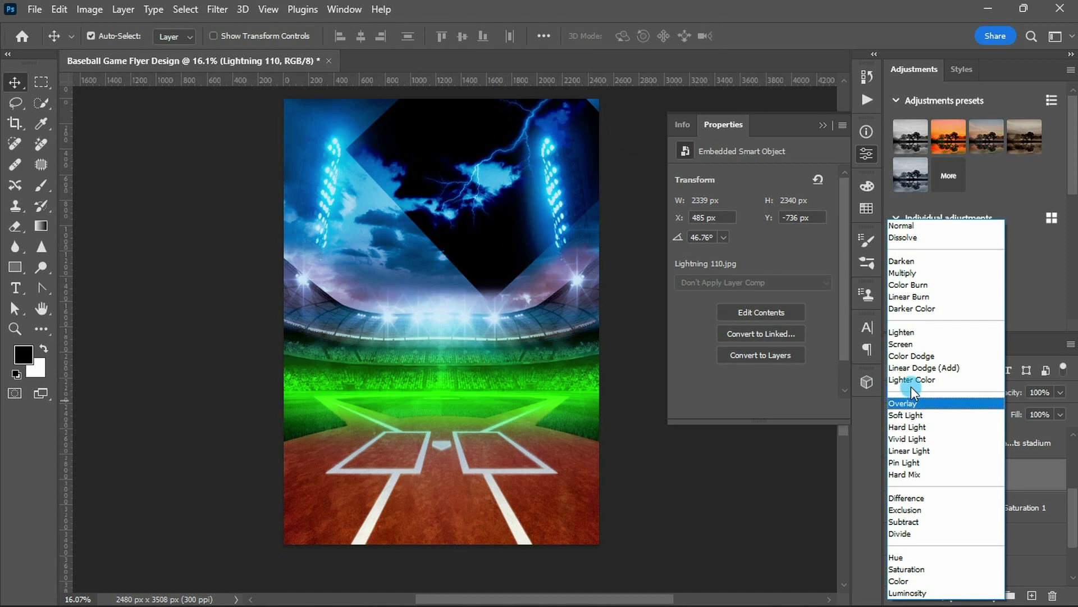
pyautogui.click(910, 343)
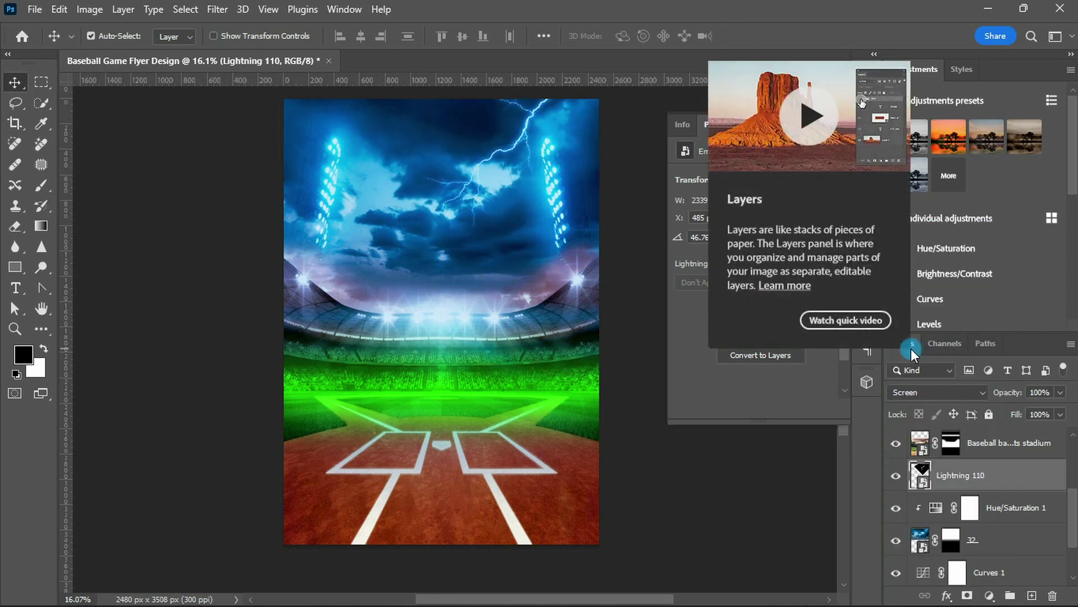
# Place Lightning 159, shrink it into the top-left sky and set it to Screen
pyautogui.moveTo(508, 323)
pyautogui.mouseDown()
pyautogui.moveTo(438, 308)
pyautogui.moveTo(428, 219)
pyautogui.mouseUp()
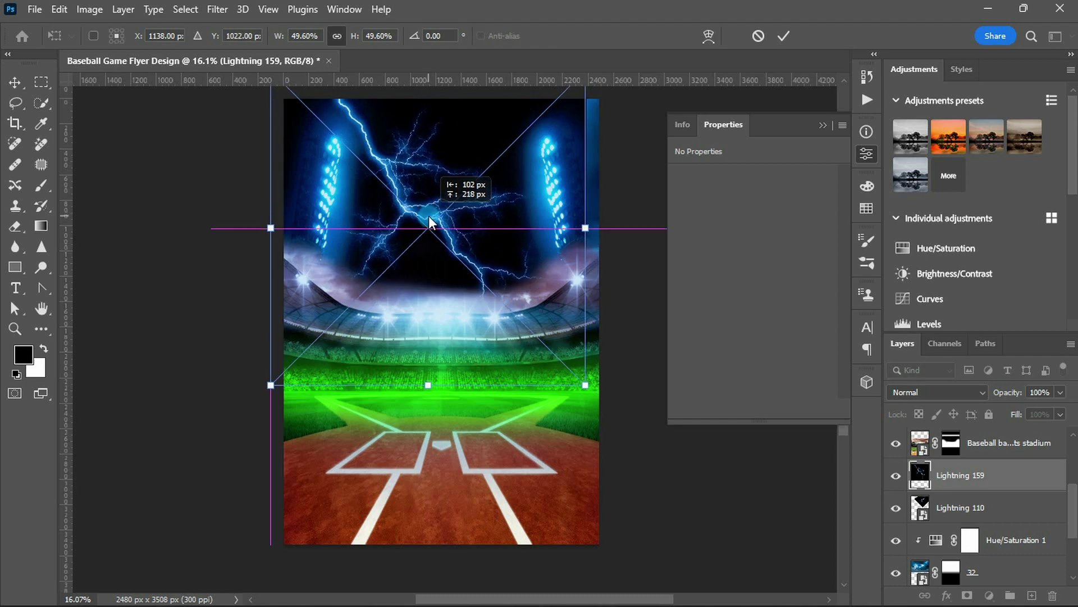
pyautogui.moveTo(585, 385); pyautogui.dragTo(460, 280)
pyautogui.moveTo(404, 193)
pyautogui.mouseDown()
pyautogui.moveTo(414, 204)
pyautogui.moveTo(399, 171)
pyautogui.mouseUp()
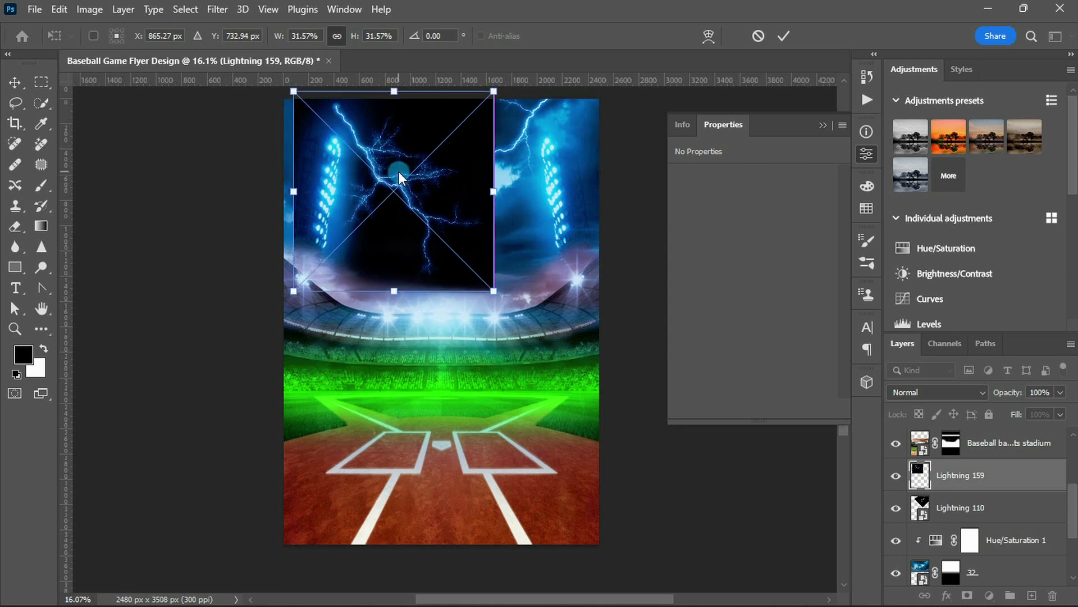
pyautogui.moveTo(494, 280)
pyautogui.mouseDown()
pyautogui.moveTo(473, 271)
pyautogui.moveTo(471, 255)
pyautogui.mouseUp()
pyautogui.press('Up')
pyautogui.press('Up')
pyautogui.press('Up')
pyautogui.press('Return')
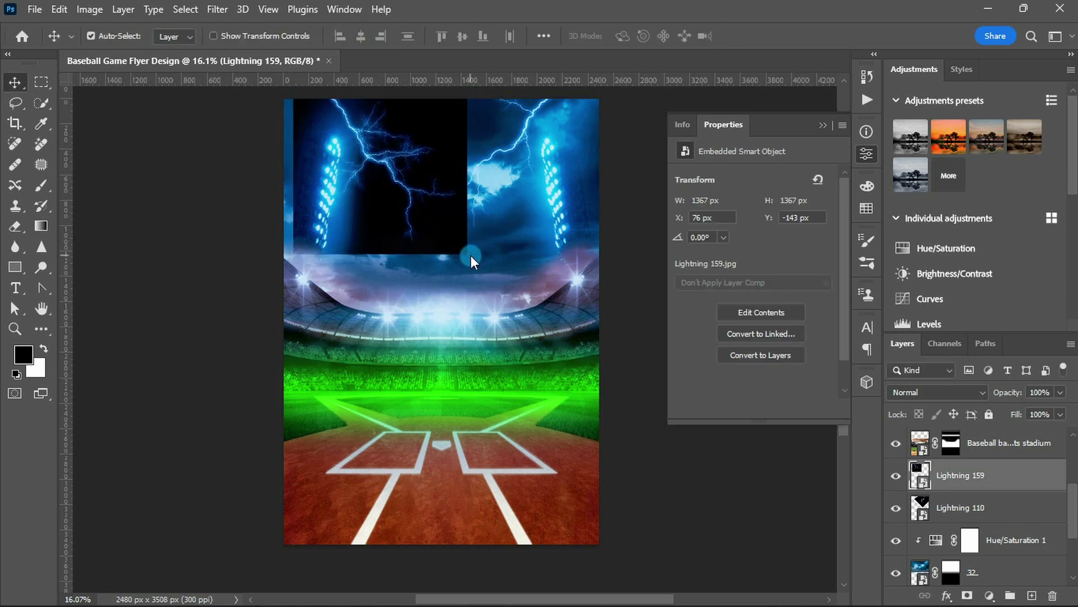
pyautogui.click(898, 392)
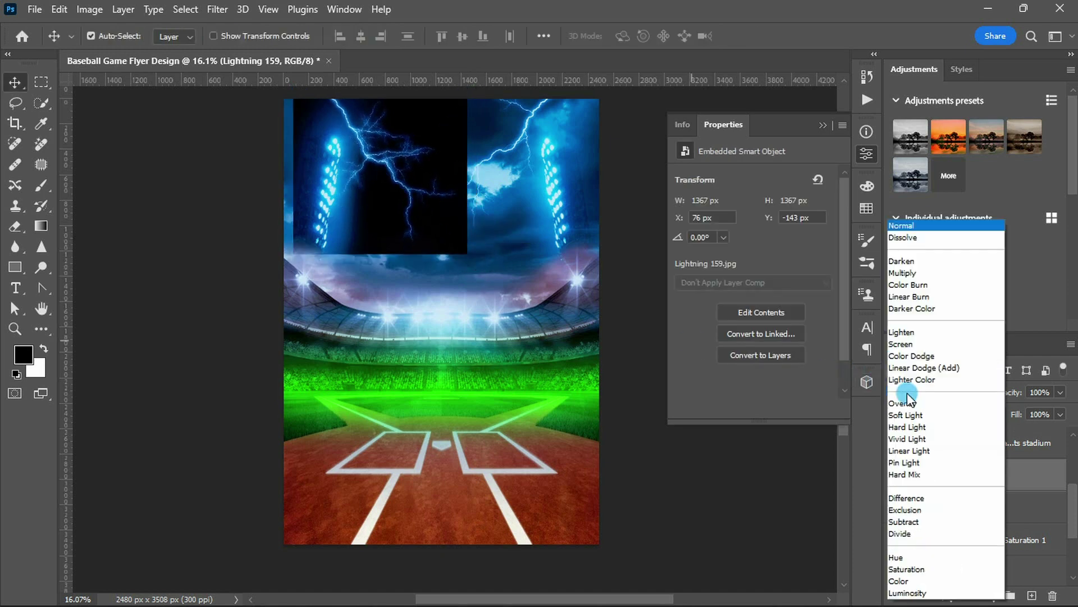
pyautogui.click(904, 349)
pyautogui.scroll(4, 969, 478)
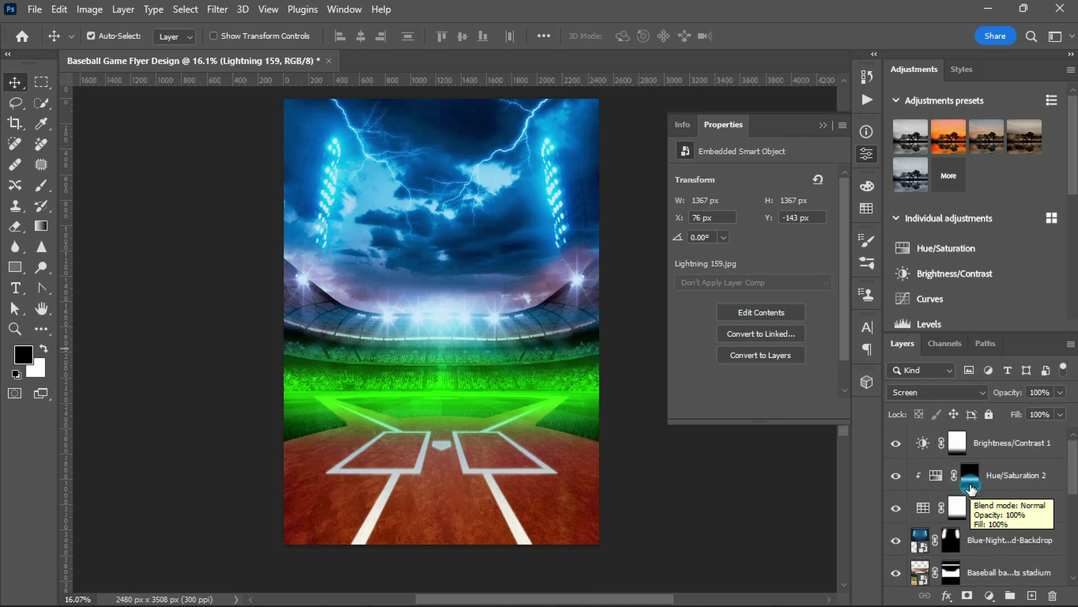
pyautogui.click(974, 442)
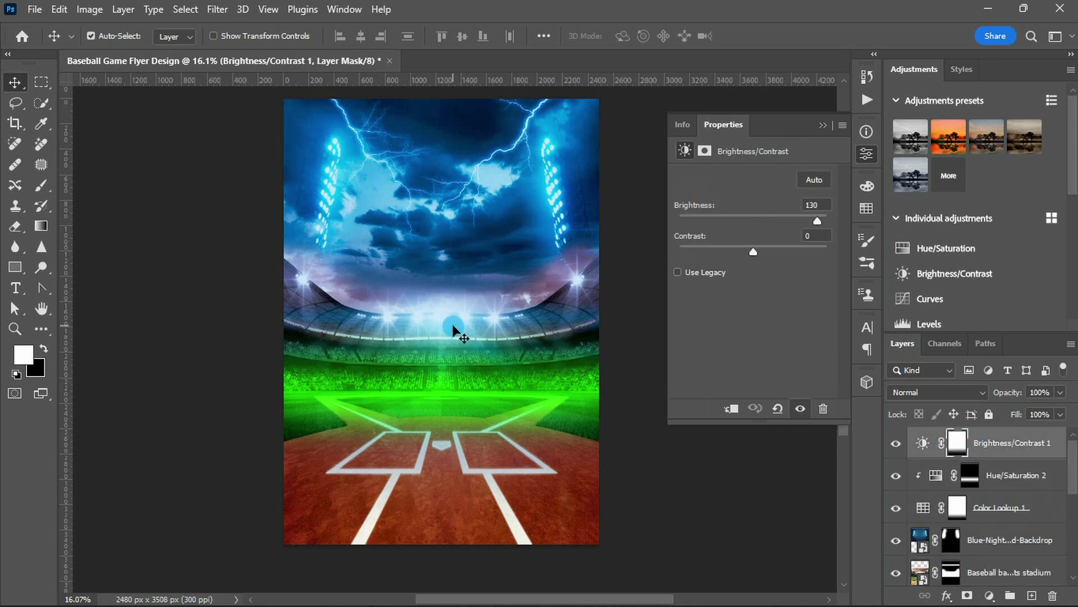
# Place the baseball image, then resize and position it over home plate and commit
pyautogui.moveTo(454, 331); pyautogui.dragTo(440, 332)
pyautogui.moveTo(576, 190); pyautogui.dragTo(506, 230)
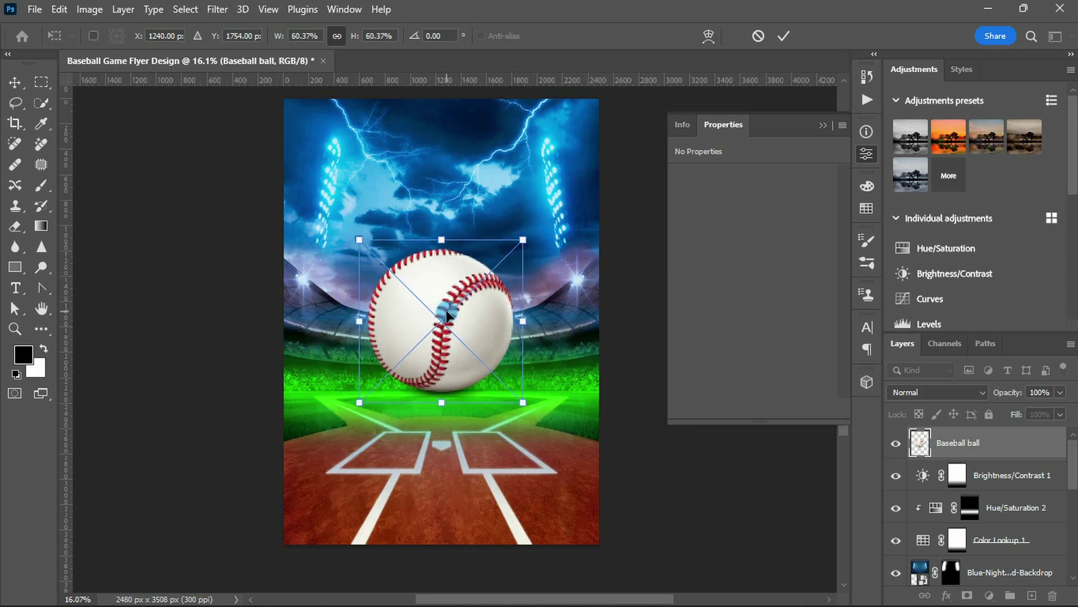
pyautogui.moveTo(444, 337); pyautogui.dragTo(435, 385)
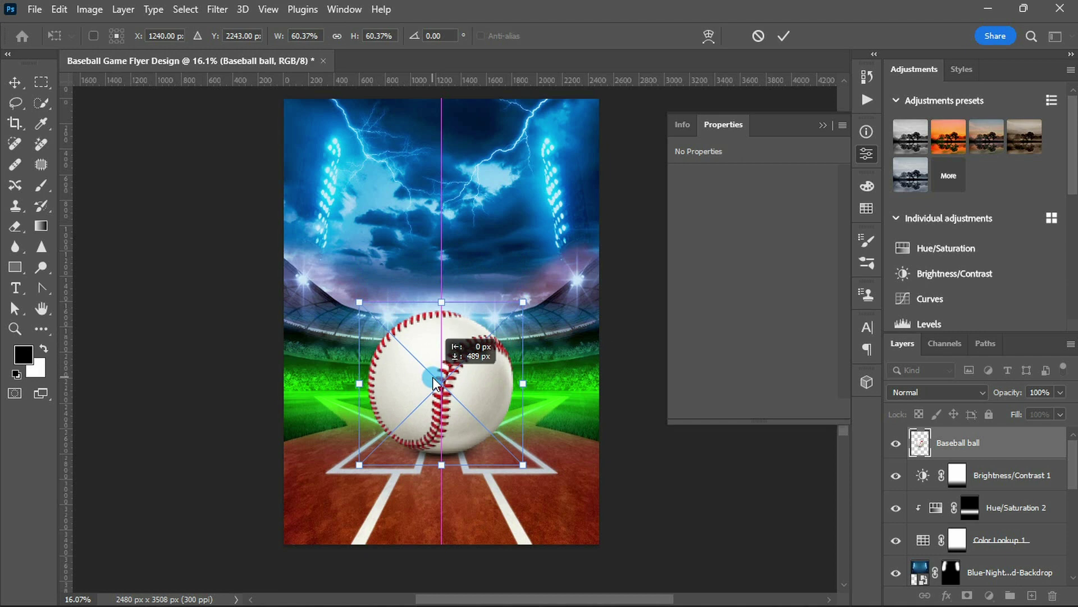
pyautogui.moveTo(436, 387); pyautogui.dragTo(442, 409)
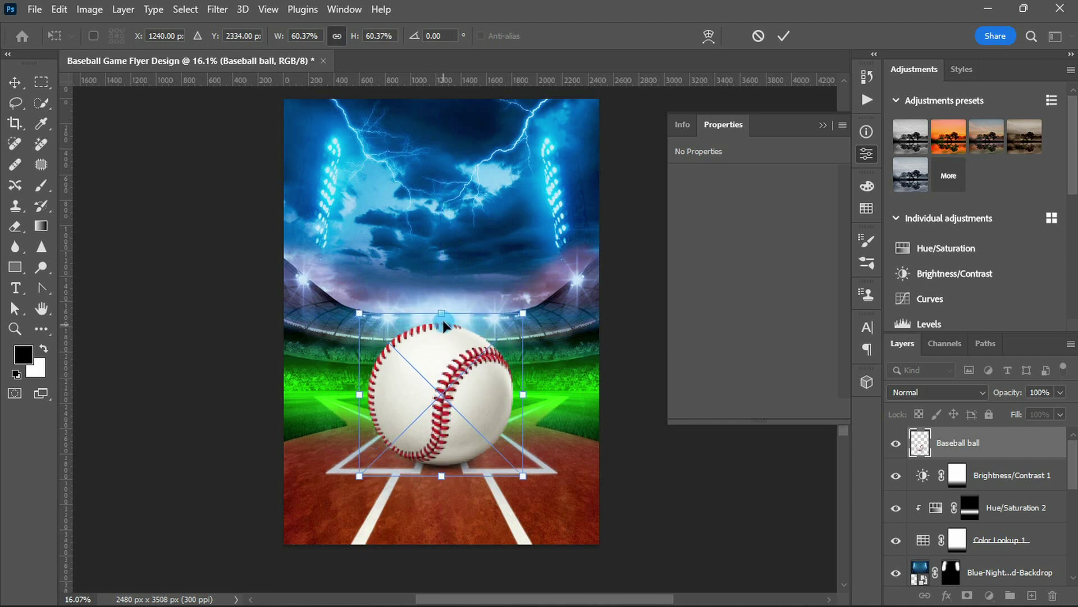
pyautogui.moveTo(444, 315)
pyautogui.mouseDown()
pyautogui.moveTo(430, 282)
pyautogui.moveTo(440, 280)
pyautogui.mouseUp()
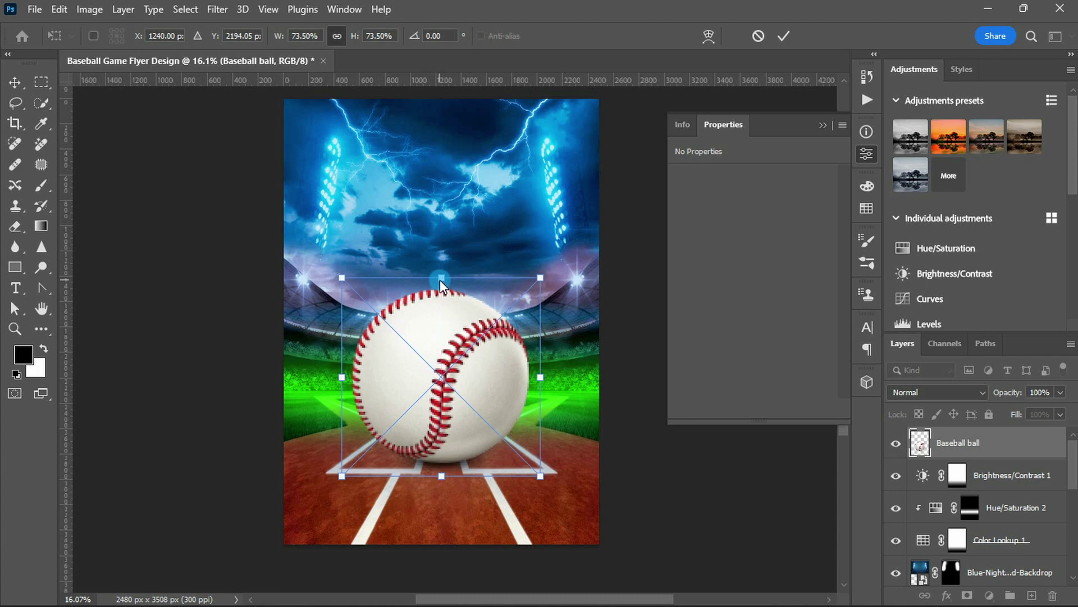
pyautogui.doubleClick(444, 376)
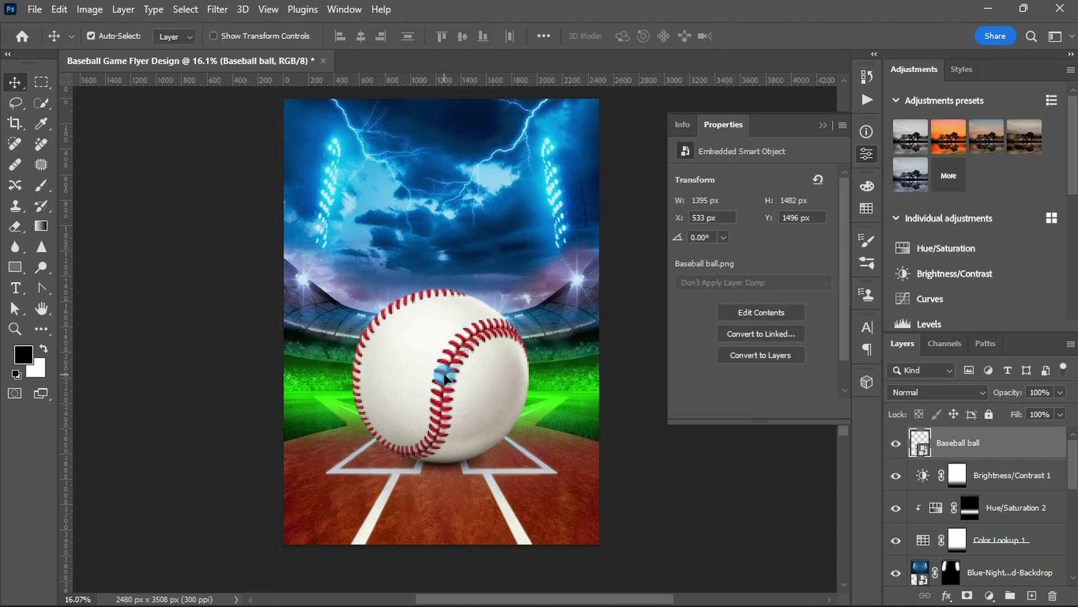
pyautogui.scroll(1, 441, 392)
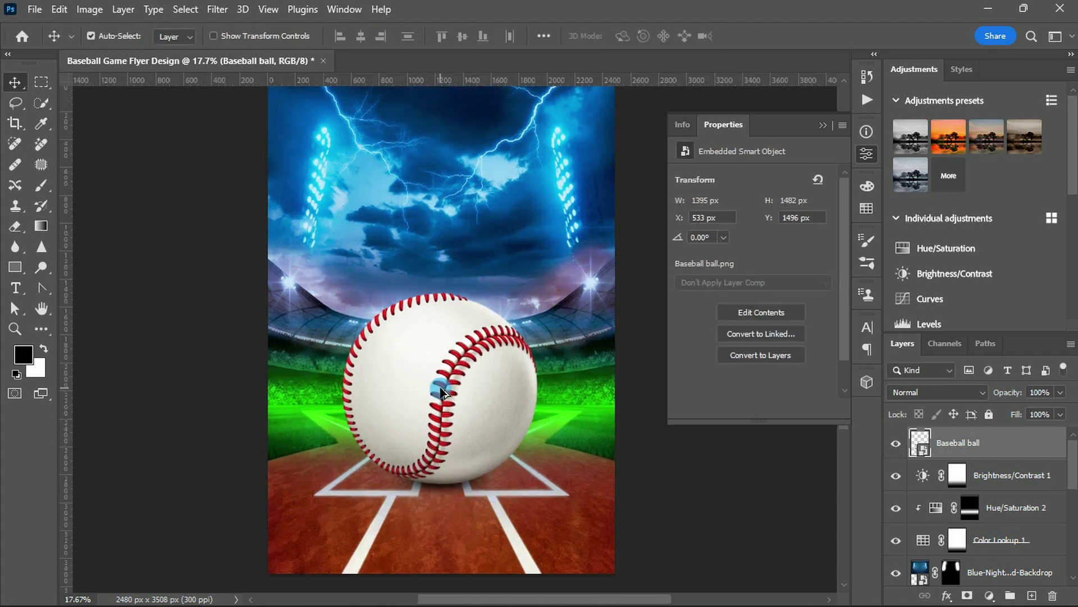
pyautogui.scroll(-2, 975, 270)
pyautogui.scroll(-4, 975, 270)
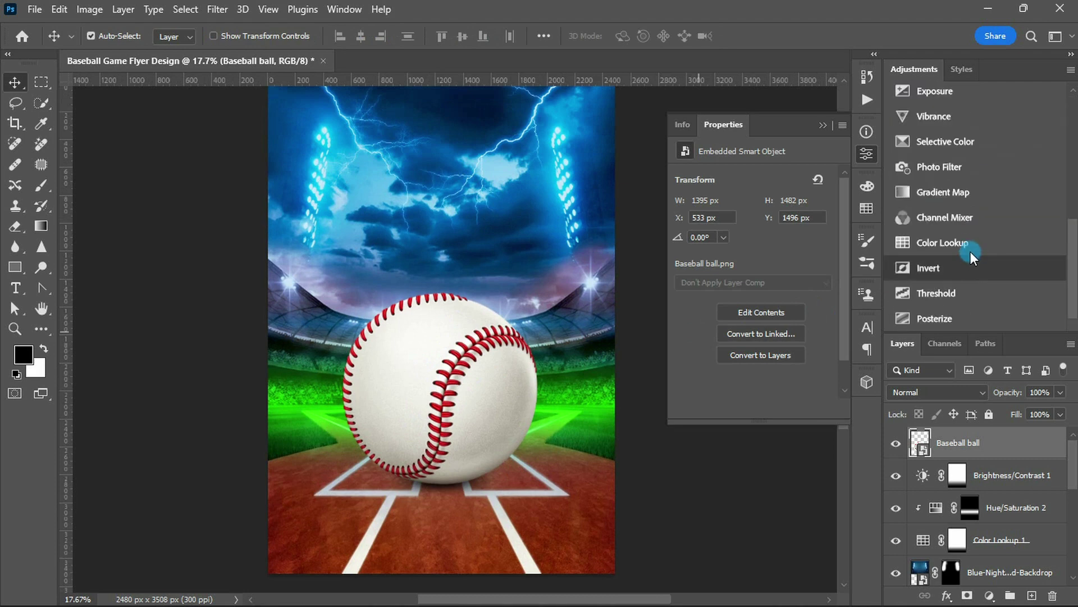
# Add a clipped Color Lookup layer using LateSunset.3DL and solo the baseball
pyautogui.click(972, 252)
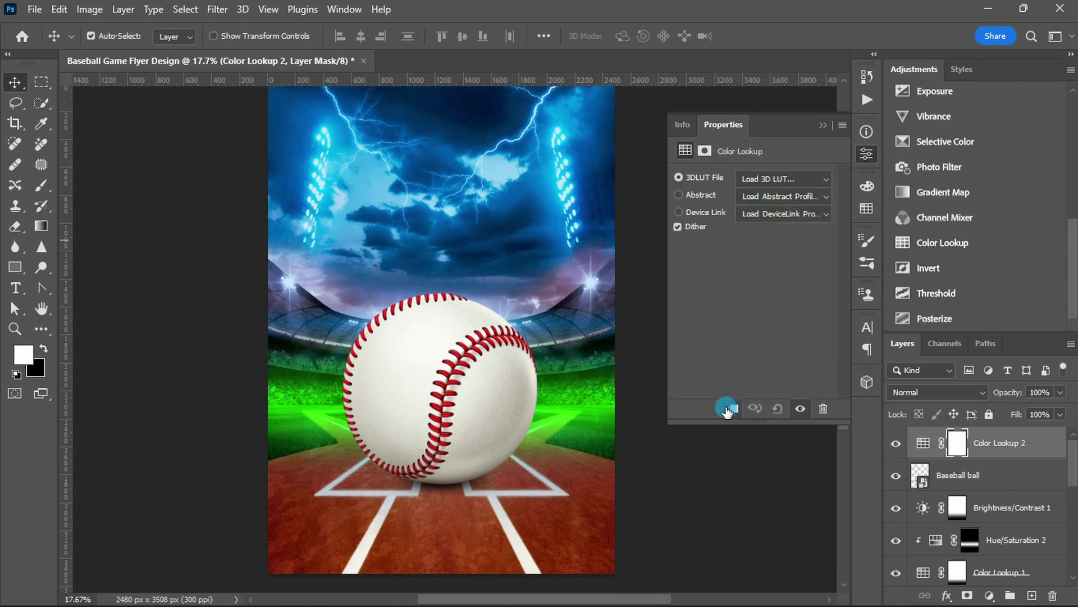
pyautogui.click(728, 409)
pyautogui.click(780, 179)
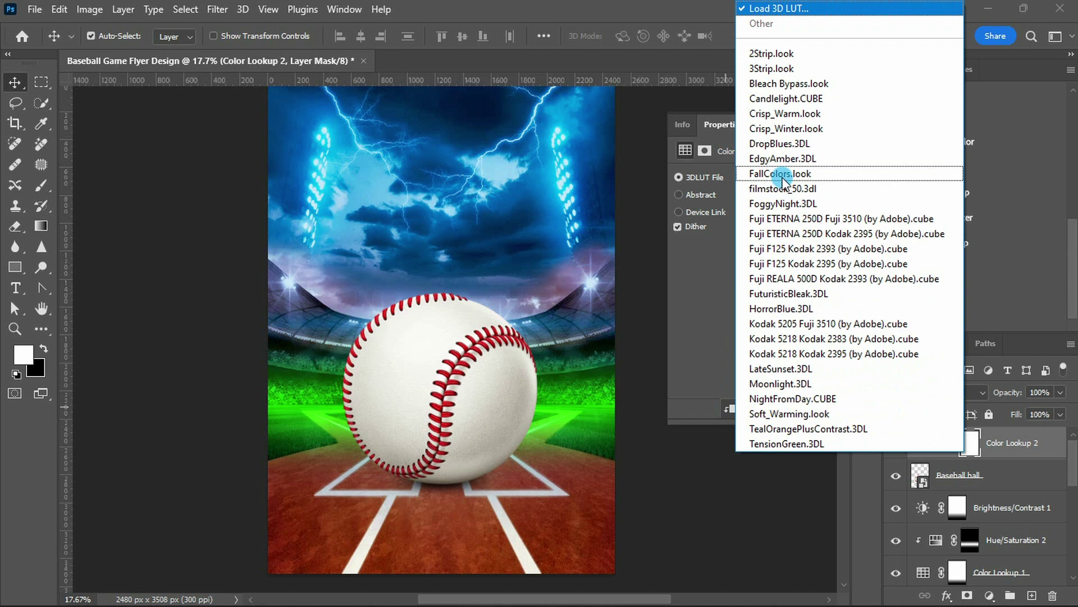
pyautogui.click(780, 368)
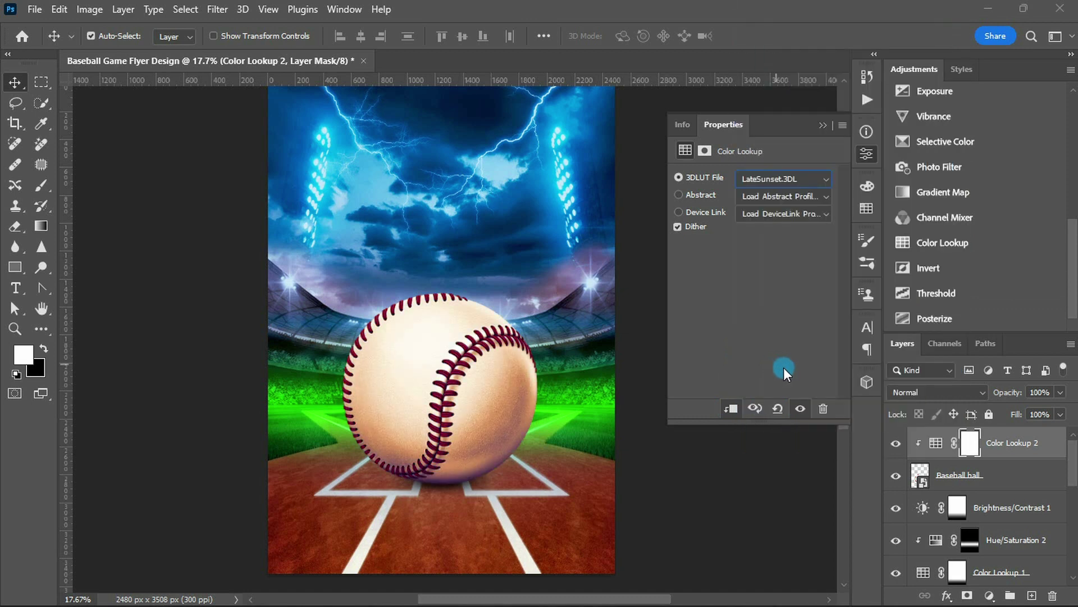
pyautogui.click(949, 482)
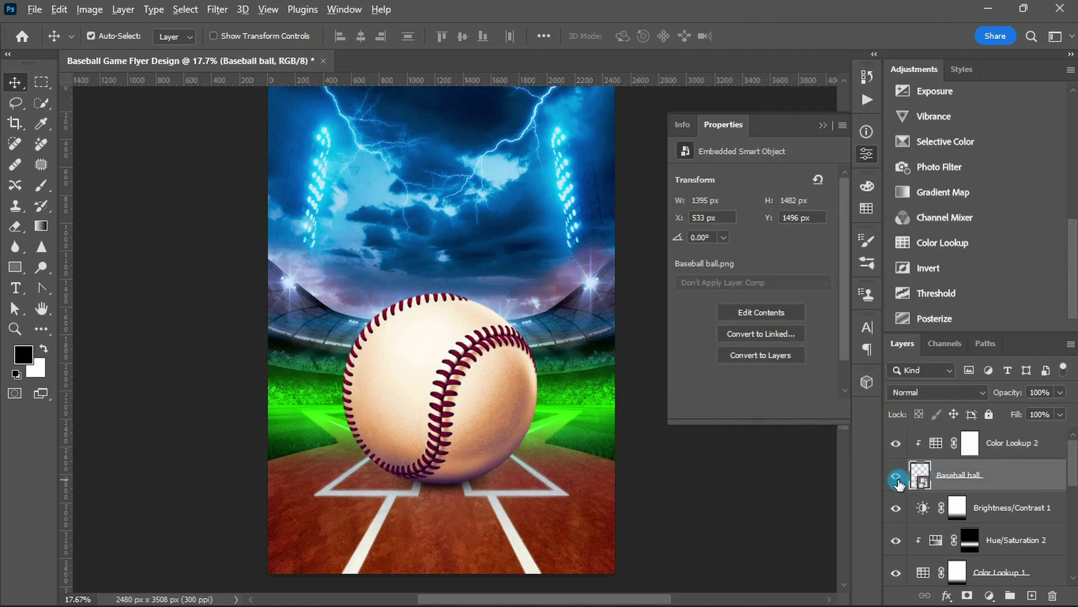
pyautogui.keyDown('alt'); pyautogui.click(896, 476); pyautogui.keyUp('alt')
# Select the ball's red seams with Color Range set to Reds
pyautogui.click(185, 9)
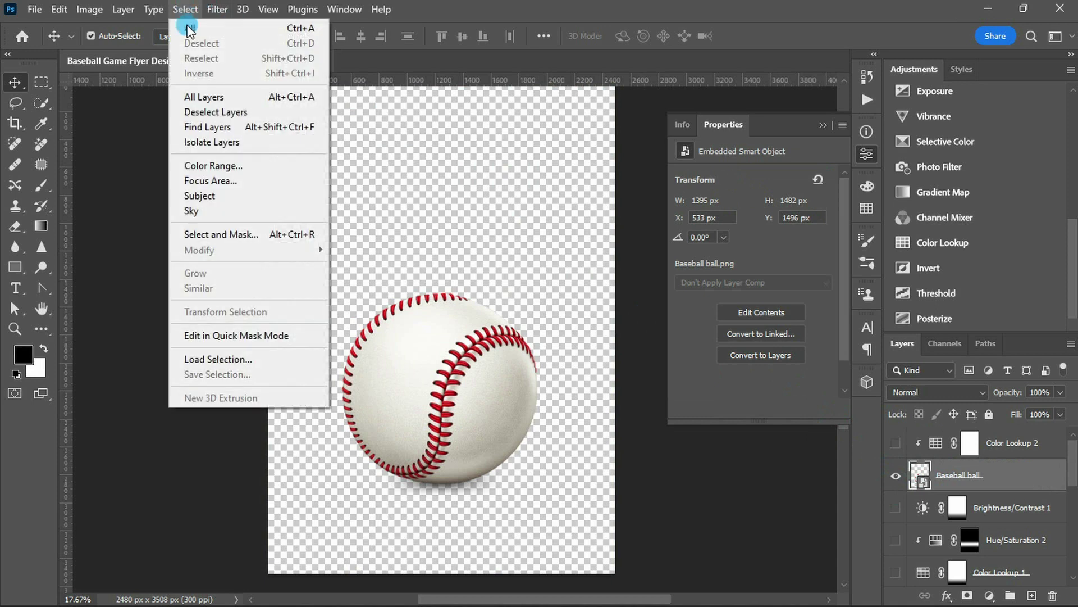
pyautogui.click(196, 167)
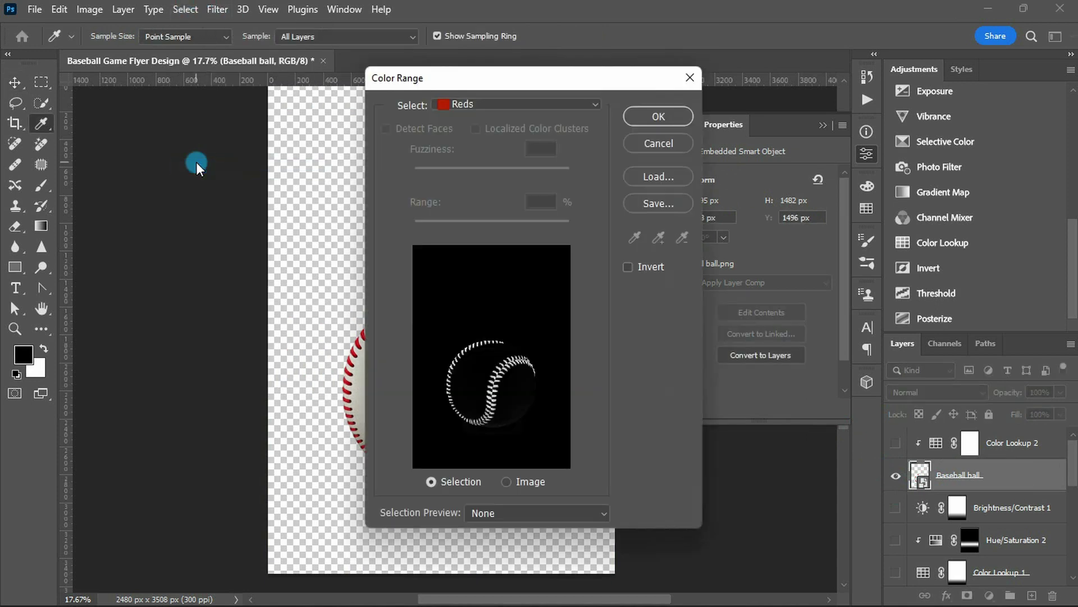
pyautogui.click(461, 105)
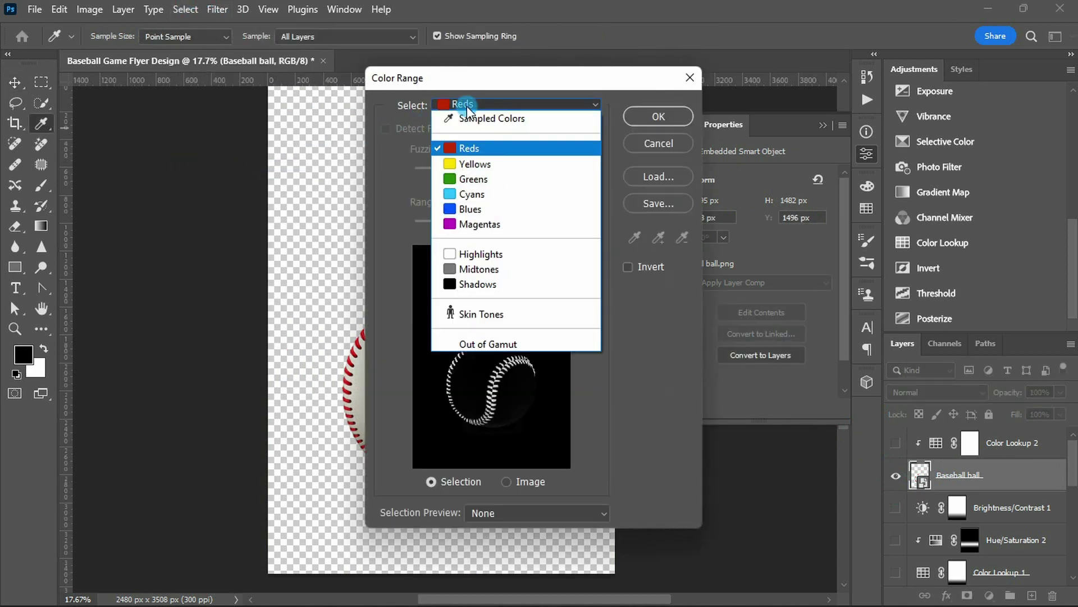
pyautogui.click(466, 106)
pyautogui.click(659, 116)
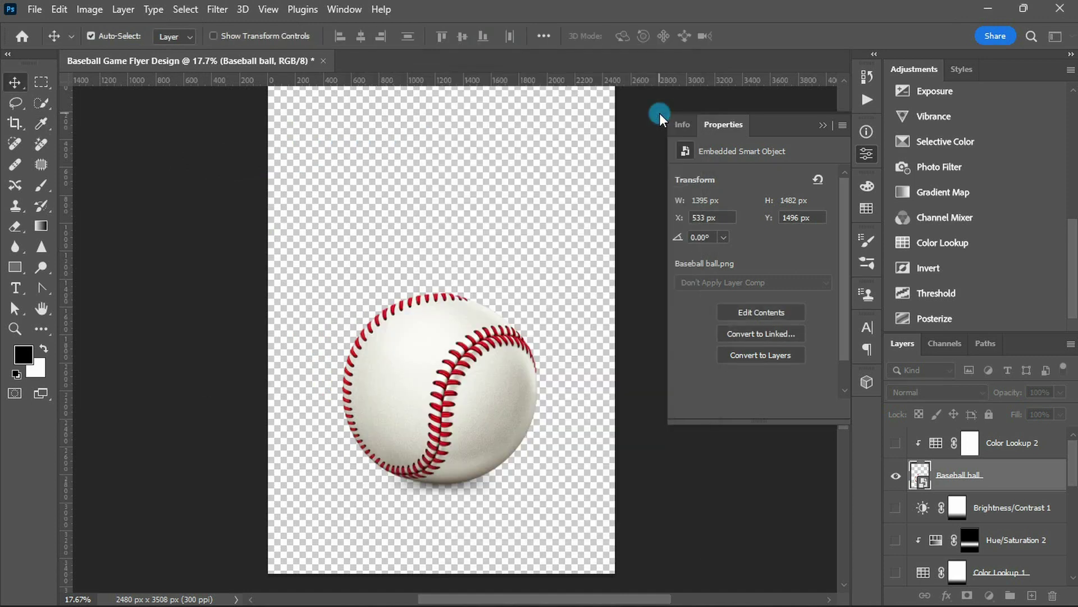
pyautogui.keyDown('alt'); pyautogui.click(899, 476); pyautogui.keyUp('alt')
# Fill the lookup mask black over the seams and brush the ball's lower seam
pyautogui.click(959, 441)
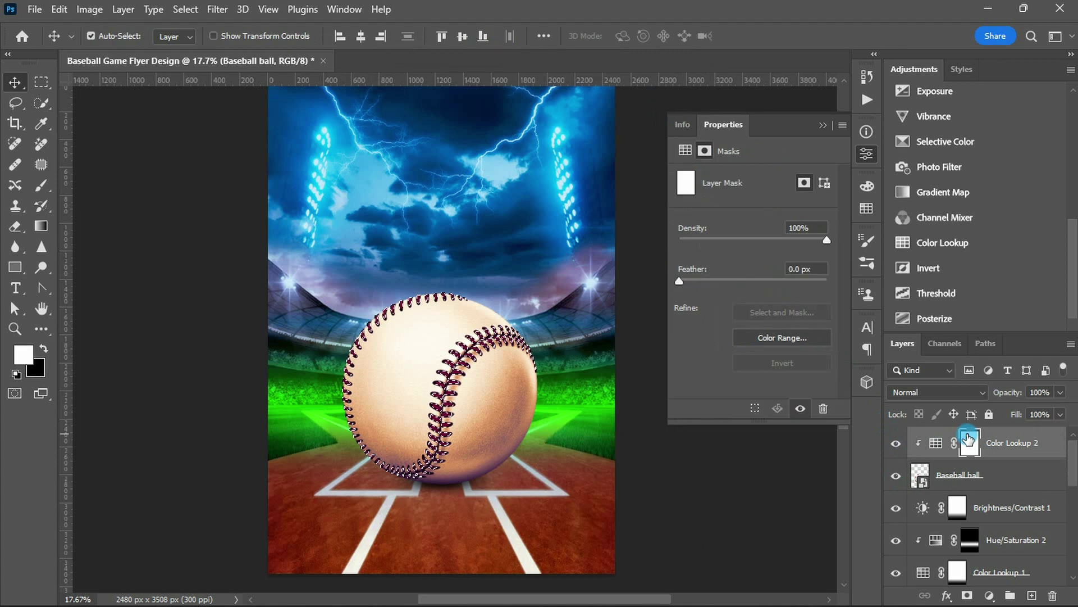
pyautogui.press('x')
pyautogui.hotkey('ctrl', 'BackSpace')
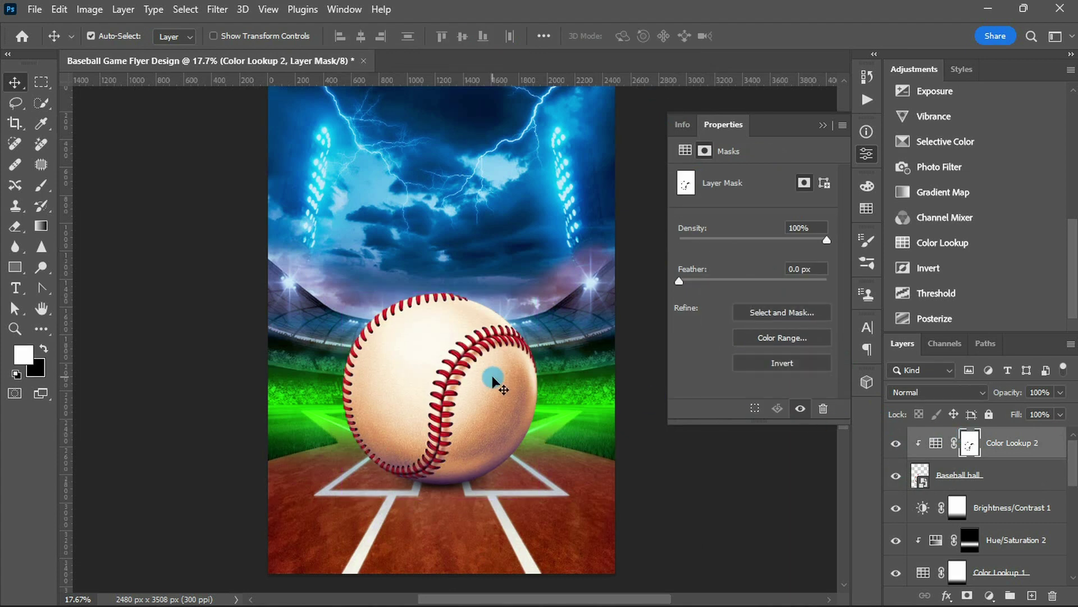
pyautogui.press('b')
pyautogui.press('x')
pyautogui.keyDown('ctrl'); pyautogui.click(920, 475); pyautogui.keyUp('ctrl')
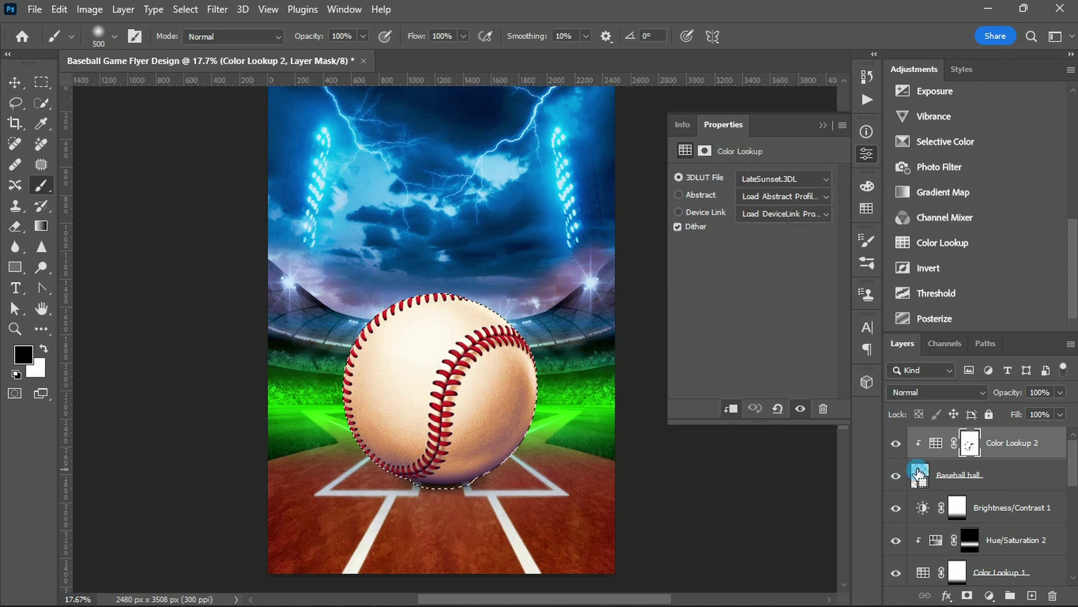
pyautogui.moveTo(379, 480)
pyautogui.mouseDown()
pyautogui.moveTo(330, 470)
pyautogui.moveTo(349, 457)
pyautogui.mouseUp()
# Enlarge the brush and swap paint colours for further mask work
pyautogui.press('x')
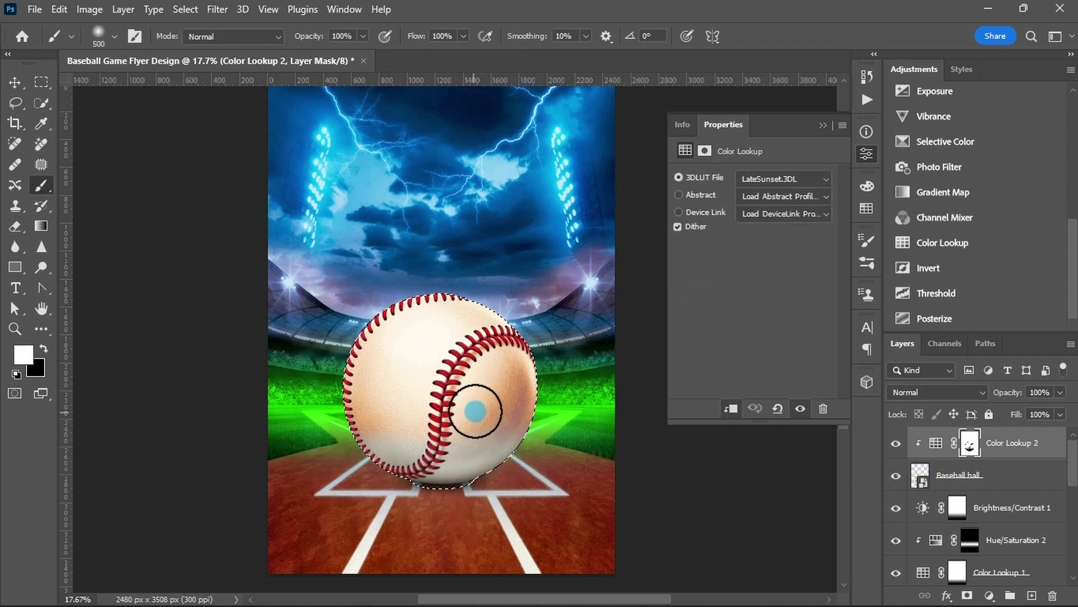
pyautogui.press(']')
pyautogui.press(']')
pyautogui.press(']')
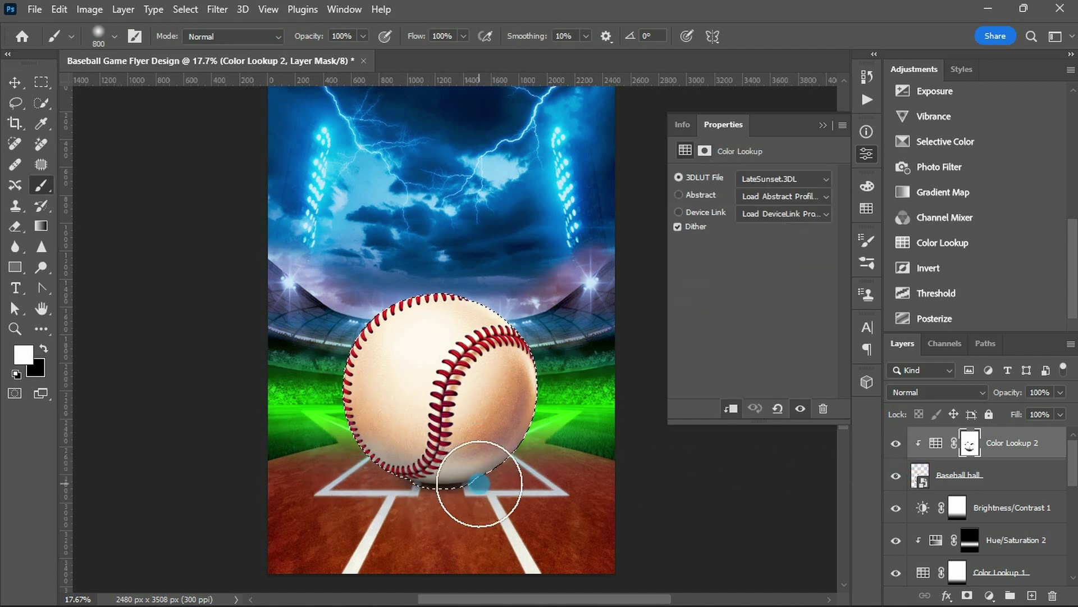
pyautogui.press('x')
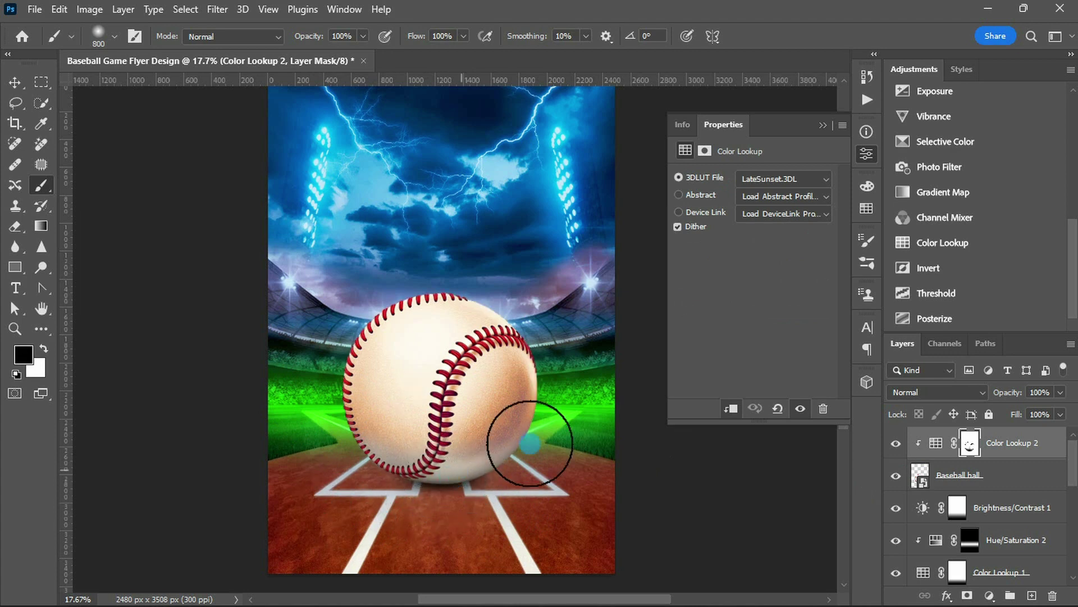
pyautogui.scroll(1, 908, 247)
pyautogui.scroll(2, 955, 223)
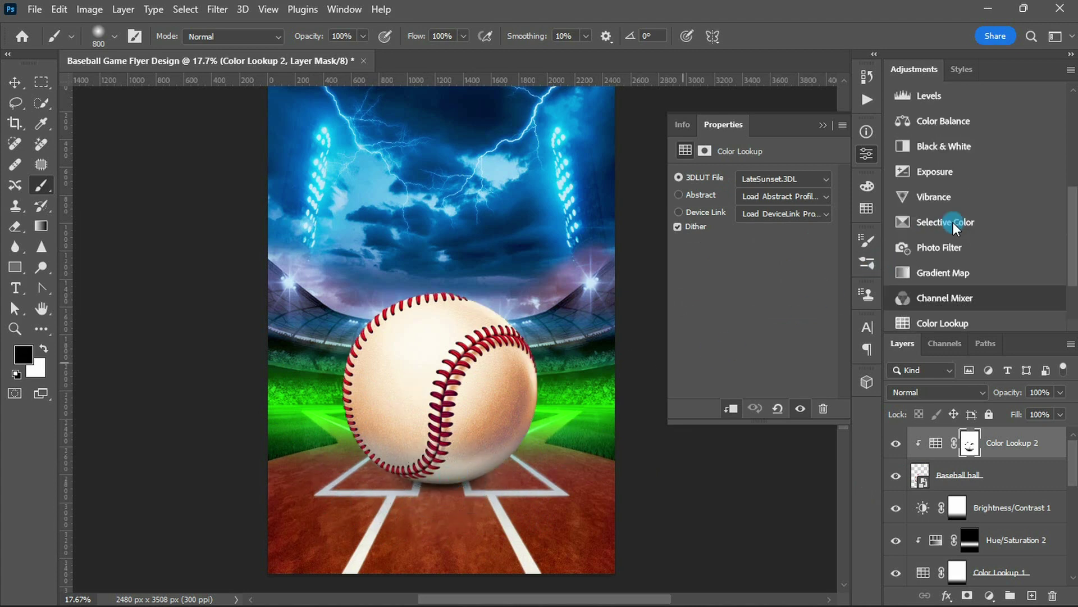
pyautogui.scroll(3, 953, 221)
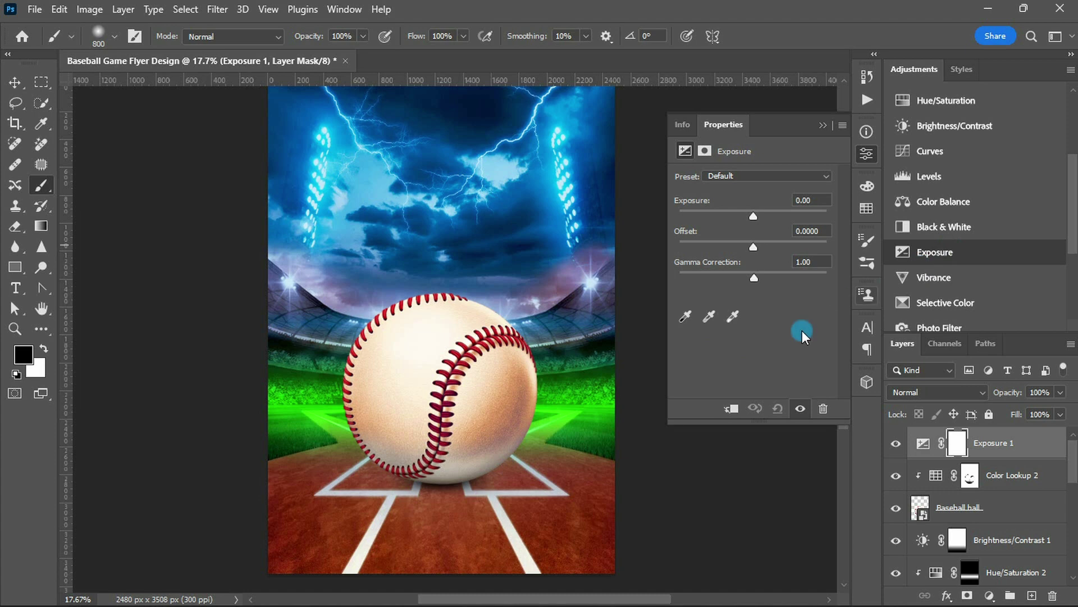
# Clip Exposure 1 to the baseball with Exposure -2.46 and Gamma 0.50
pyautogui.click(731, 408)
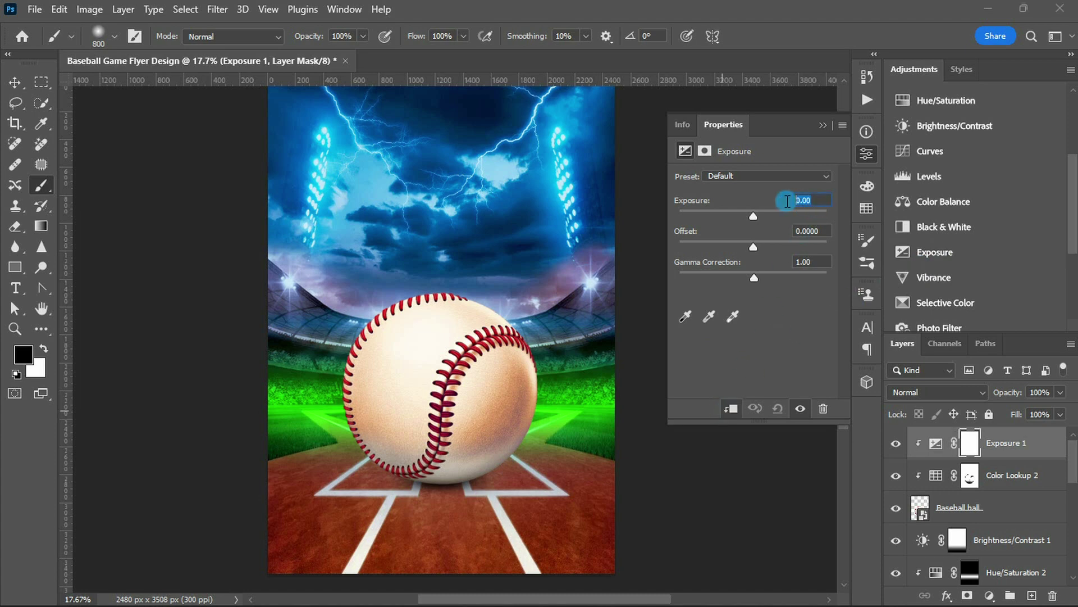
pyautogui.write('-2.46')
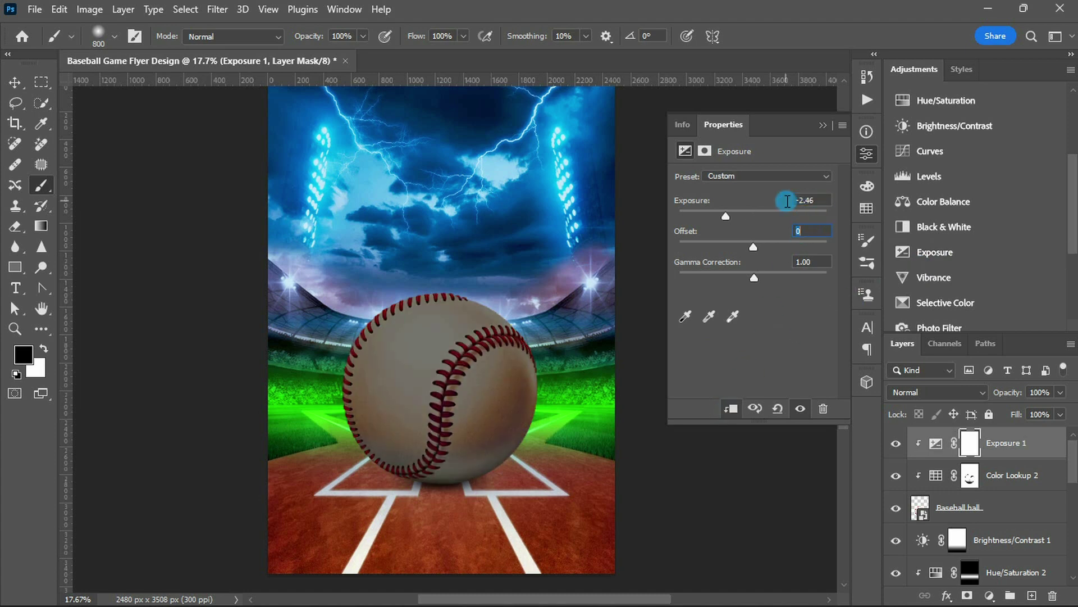
pyautogui.write('5')
pyautogui.press('Return')
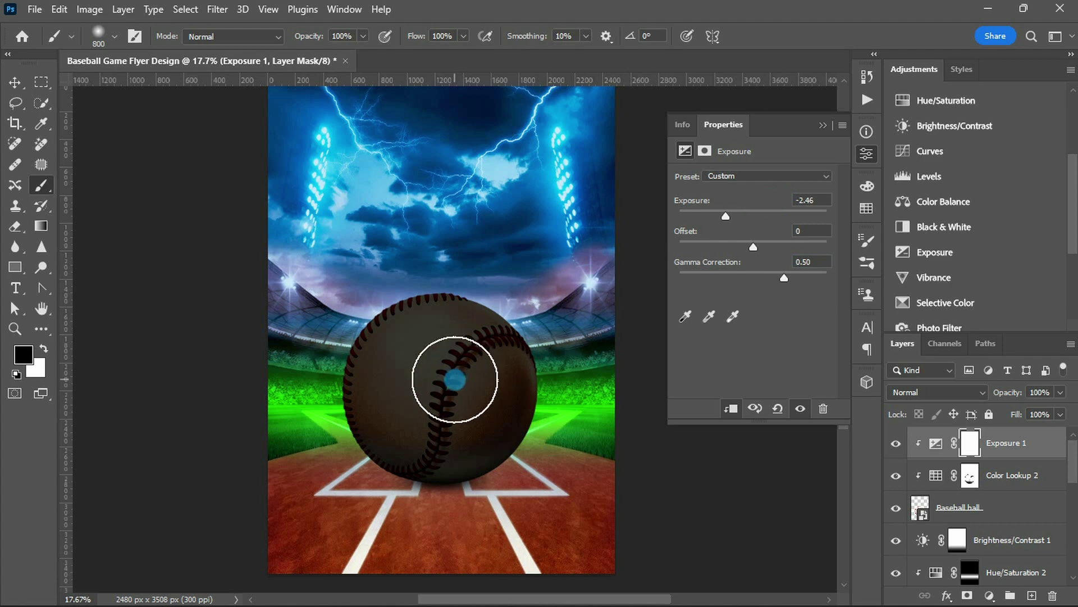
# Draw a vertical gradient on its mask so the darkening fades toward the ball's top
pyautogui.press('g')
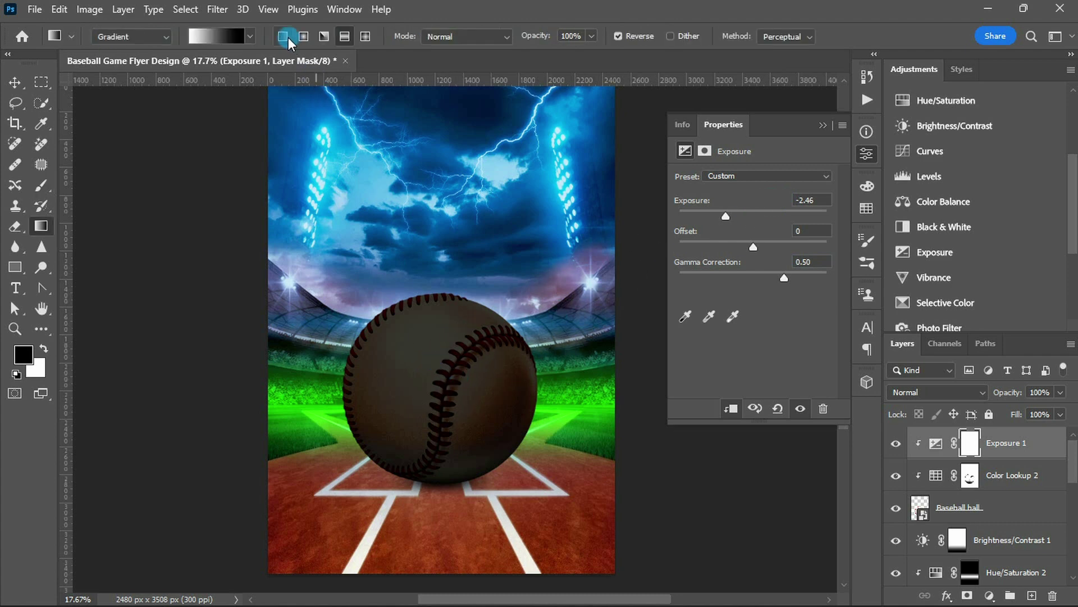
pyautogui.moveTo(437, 453); pyautogui.dragTo(442, 296)
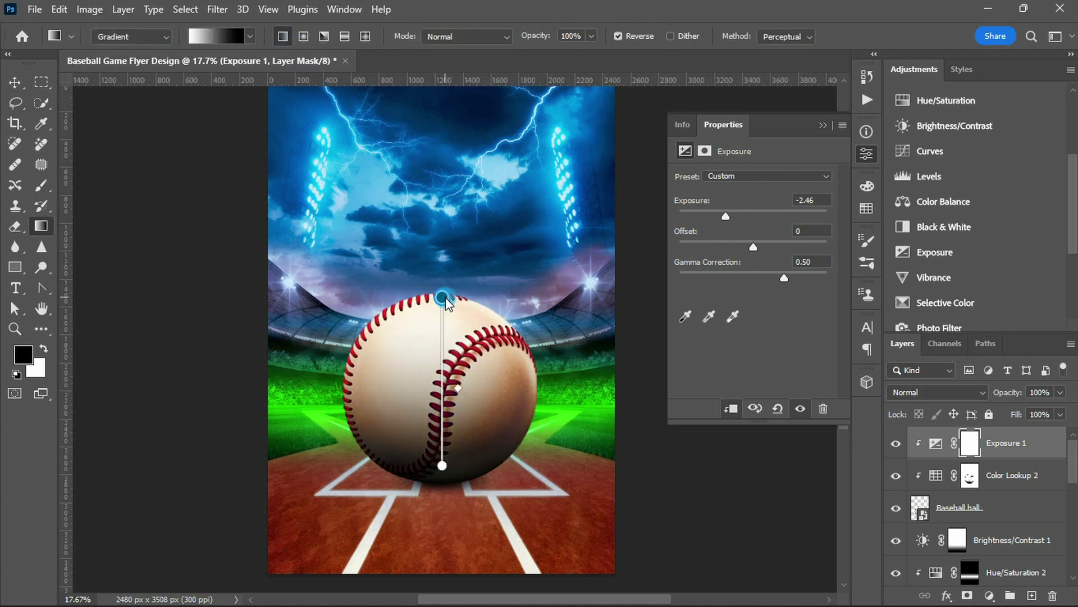
pyautogui.moveTo(443, 377)
pyautogui.mouseDown()
pyautogui.moveTo(448, 353)
pyautogui.moveTo(440, 431)
pyautogui.mouseUp()
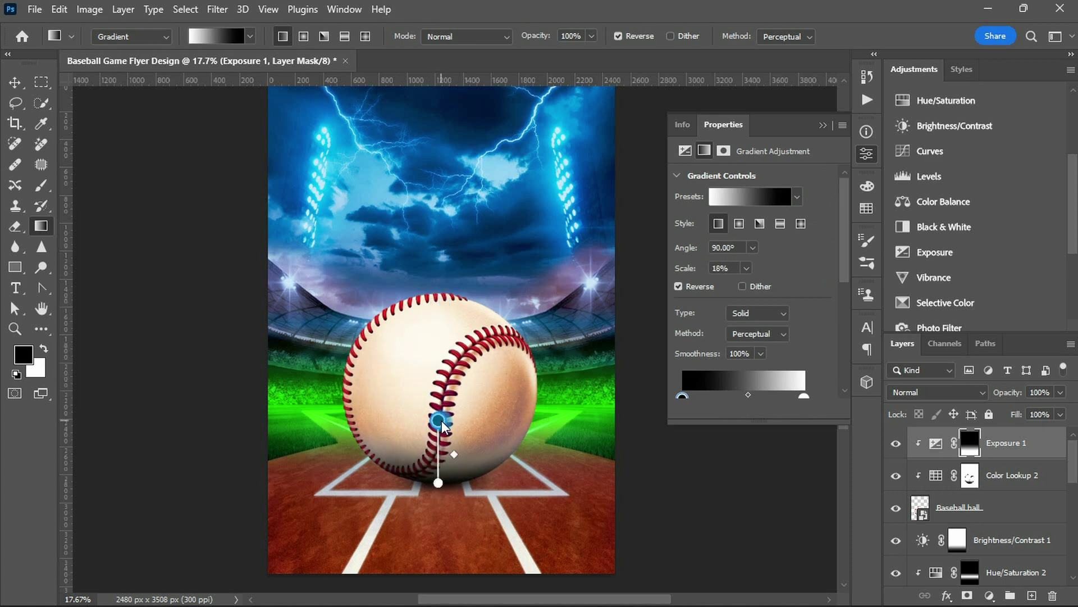
pyautogui.moveTo(441, 449); pyautogui.dragTo(442, 403)
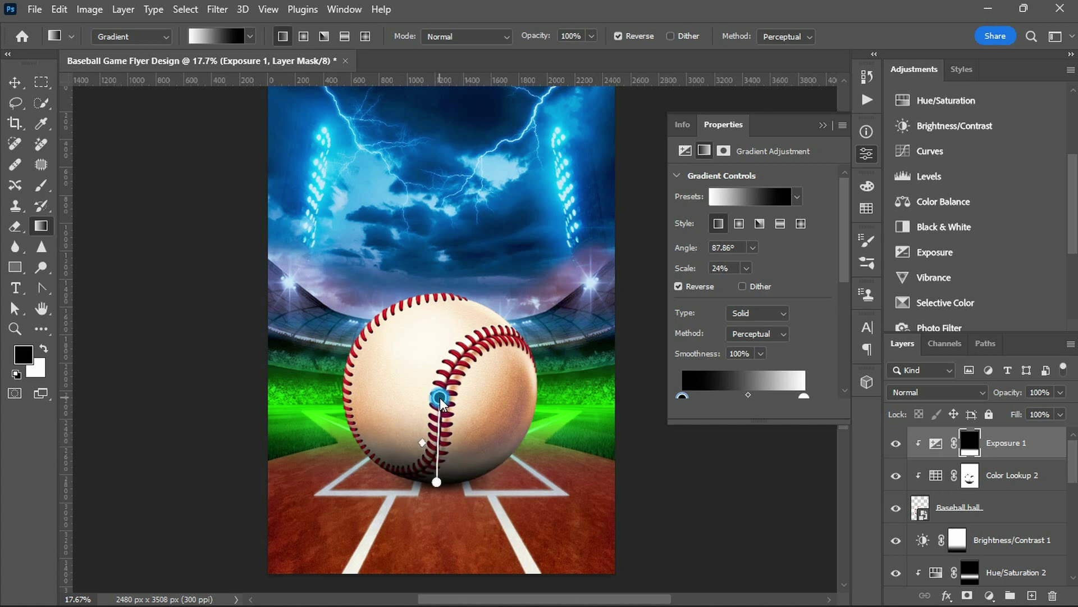
pyautogui.click(970, 475)
# Brush the LateSunset look back onto the ball and nudge the Exposure mask gradient
pyautogui.keyDown('ctrl'); pyautogui.click(920, 507); pyautogui.keyUp('ctrl')
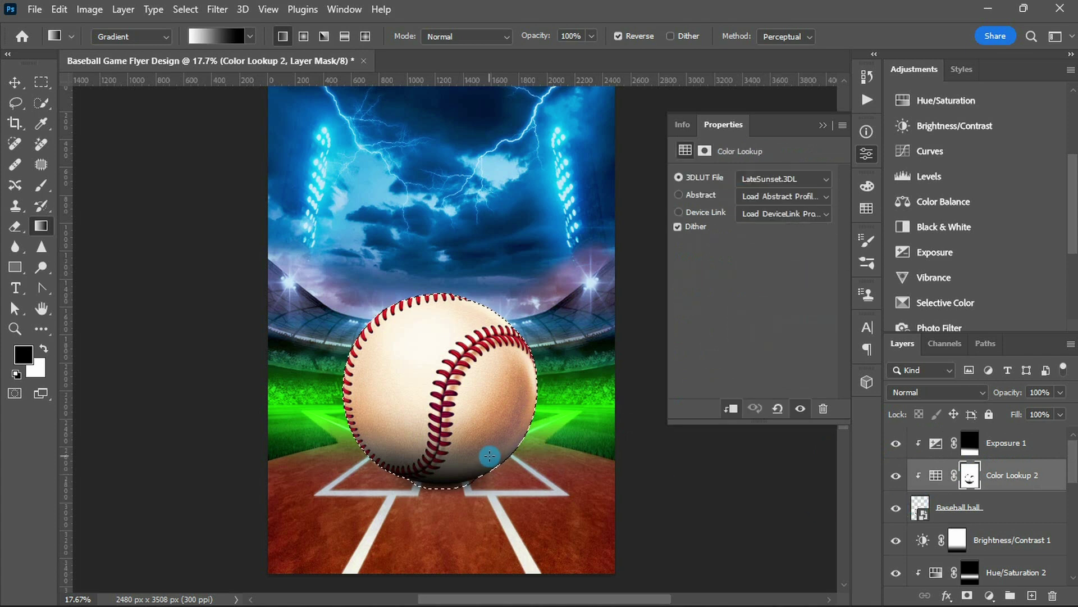
pyautogui.press('b')
pyautogui.press('x')
pyautogui.moveTo(489, 428)
pyautogui.mouseDown()
pyautogui.moveTo(385, 414)
pyautogui.moveTo(558, 421)
pyautogui.mouseUp()
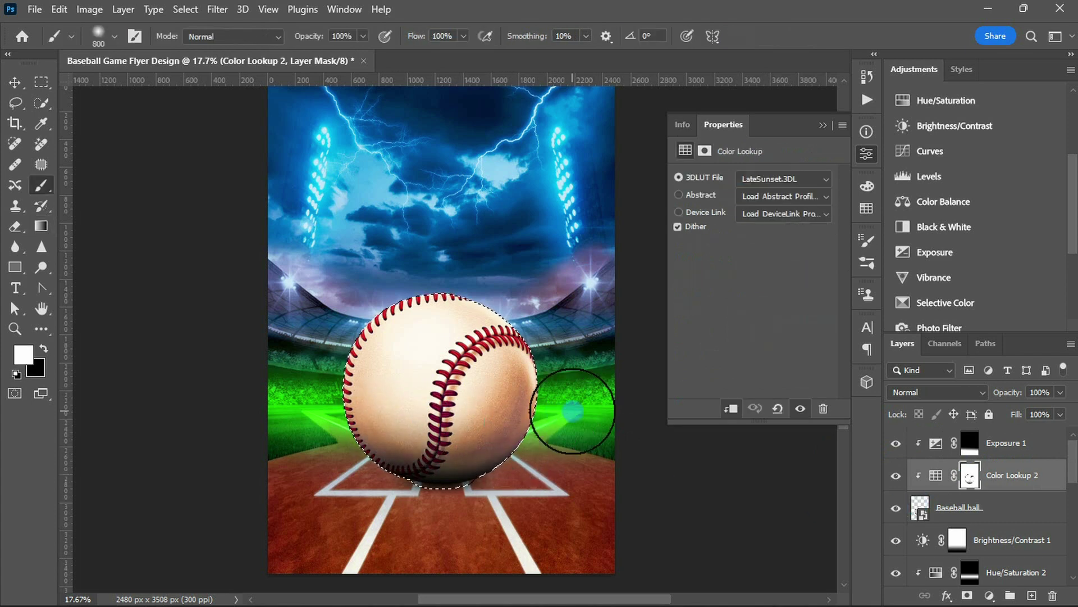
pyautogui.hotkey('ctrl', 'd')
pyautogui.click(971, 442)
pyautogui.press('g')
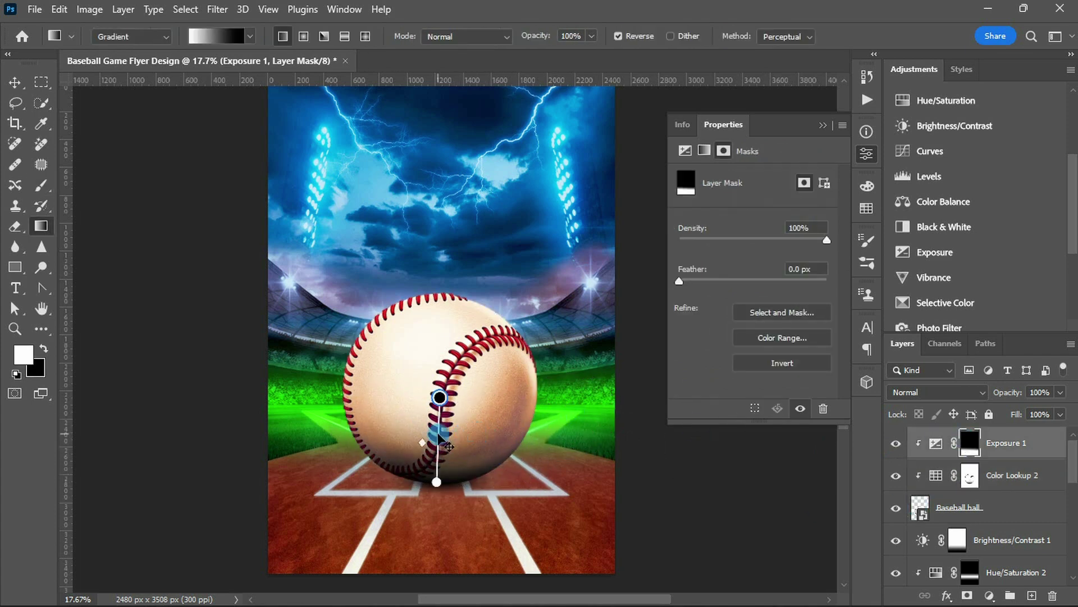
pyautogui.moveTo(441, 425); pyautogui.dragTo(438, 436)
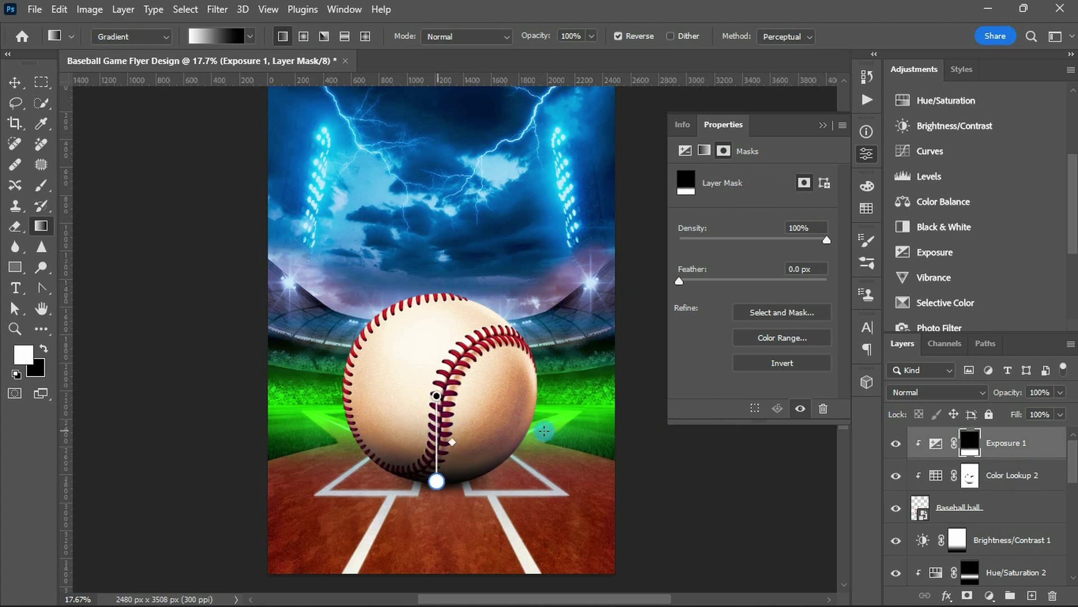
# Brush the lookup mask within the ball selection at 50% strength, then deselect
pyautogui.click(970, 475)
pyautogui.keyDown('ctrl'); pyautogui.click(920, 507); pyautogui.keyUp('ctrl')
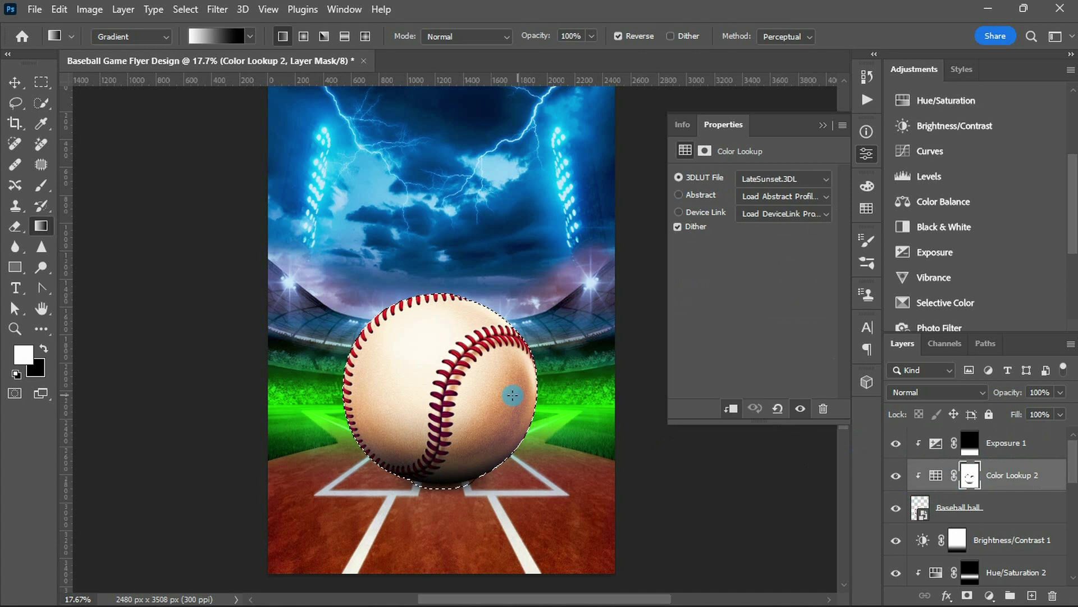
pyautogui.write('b50')
pyautogui.press('Return')
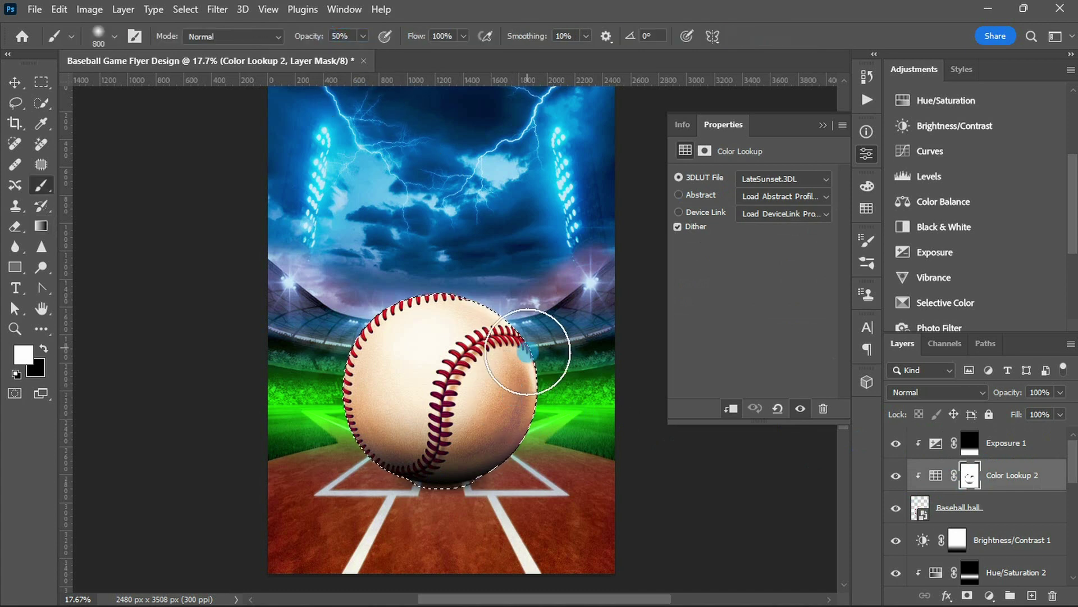
pyautogui.press('x')
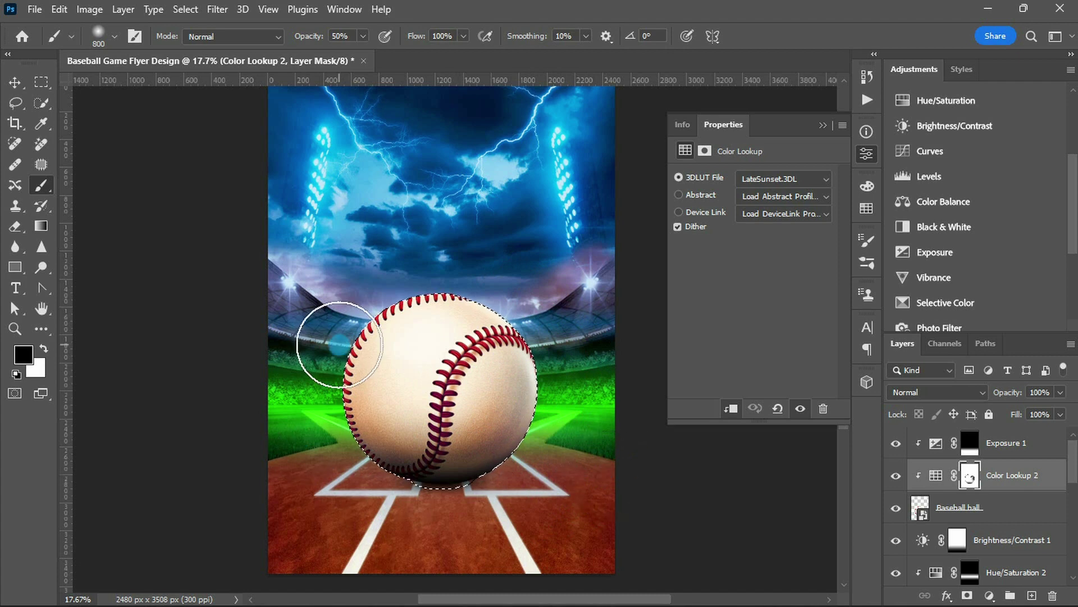
pyautogui.hotkey('ctrl', 'd')
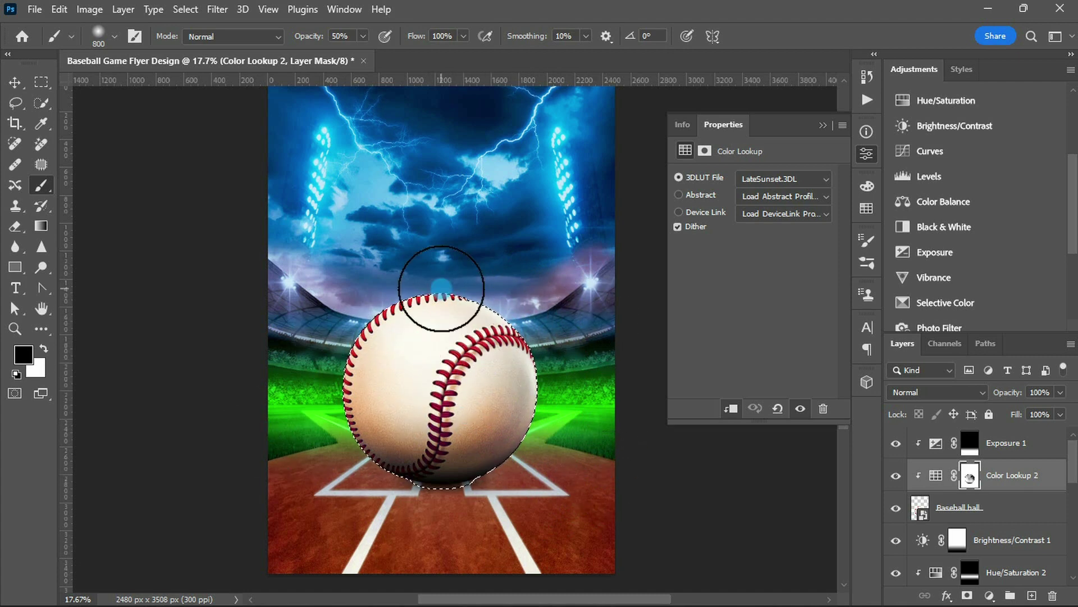
pyautogui.press('x')
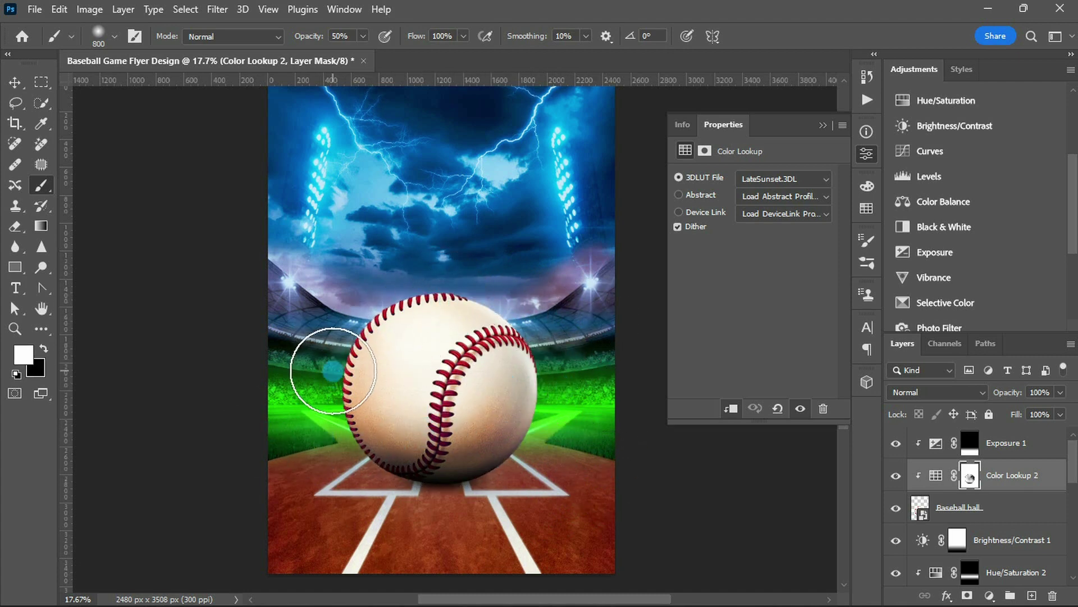
# Redraw the Exposure 1 mask gradient to fade the darkening down the ball
pyautogui.click(983, 447)
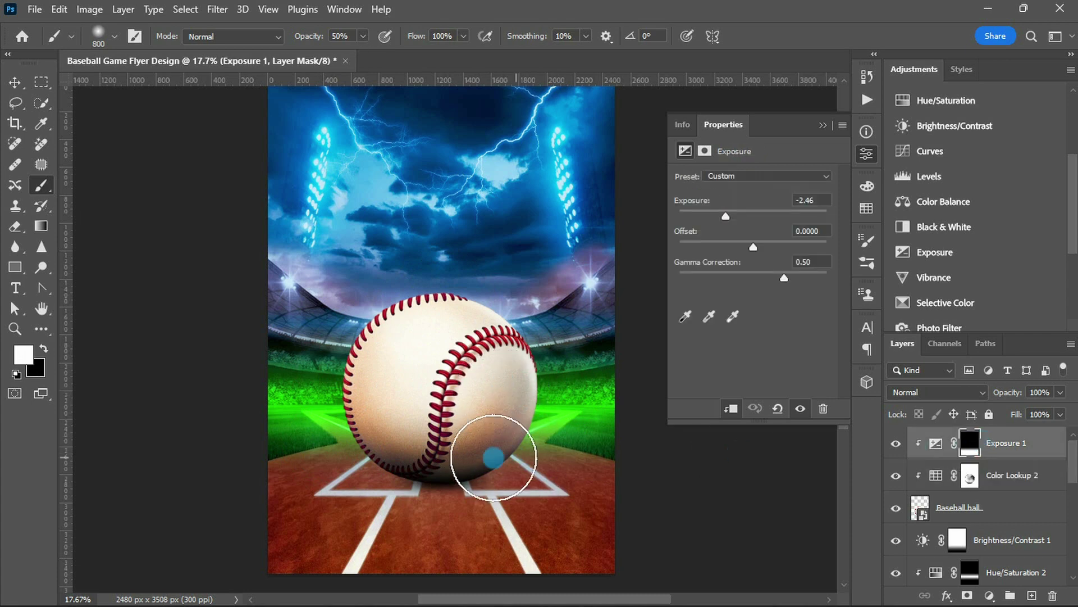
pyautogui.press('g')
pyautogui.moveTo(437, 472)
pyautogui.mouseDown()
pyautogui.moveTo(445, 368)
pyautogui.moveTo(440, 382)
pyautogui.mouseUp()
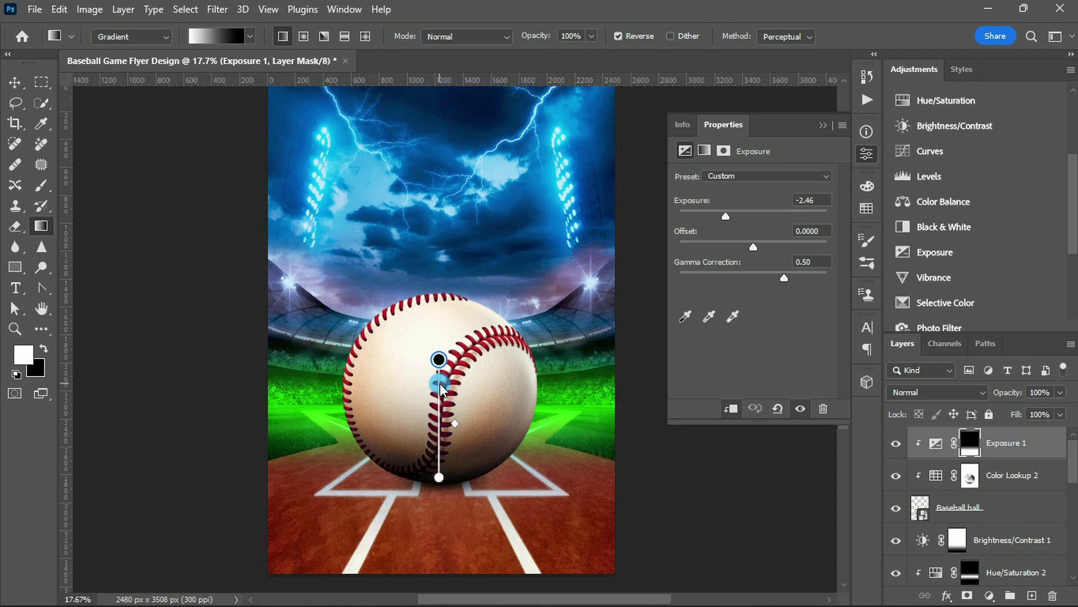
pyautogui.moveTo(449, 419); pyautogui.dragTo(448, 428)
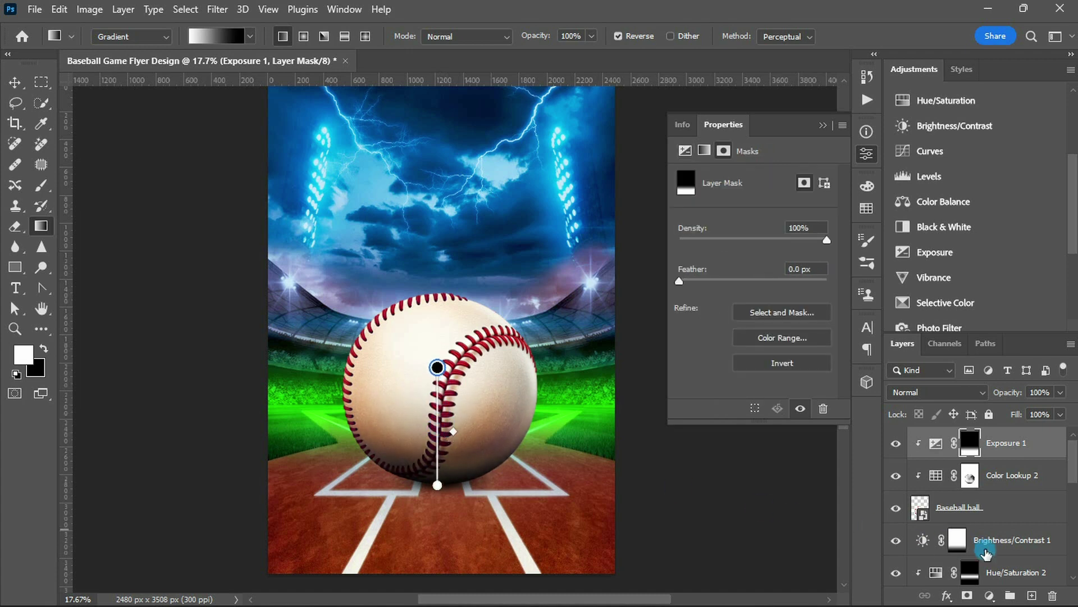
pyautogui.click(962, 541)
pyautogui.press('v')
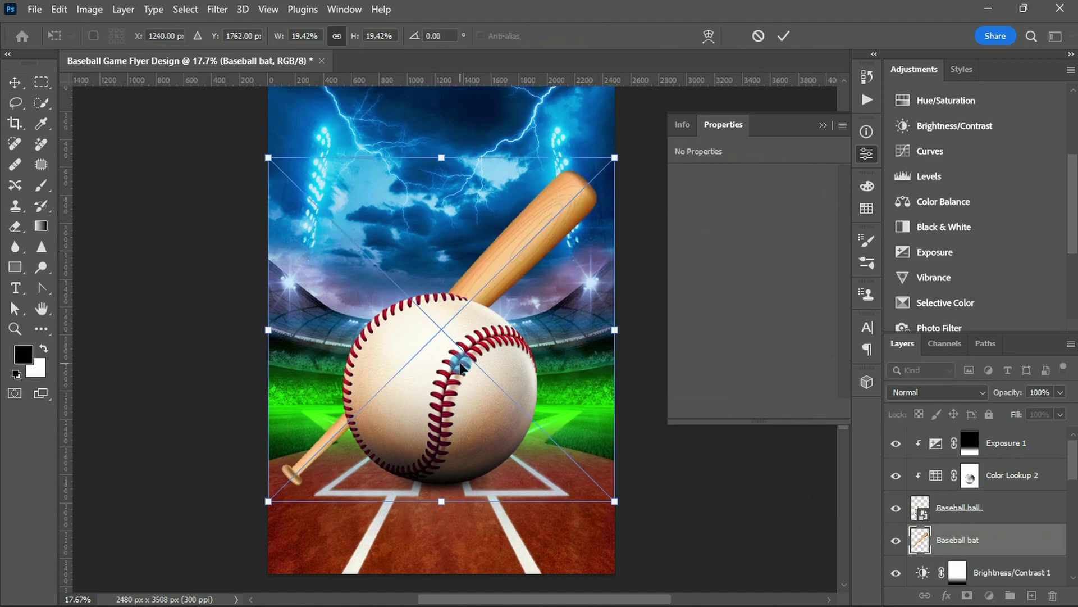
# Scale the bat to 14% and add guides with 200 px left and right margins
pyautogui.write('14')
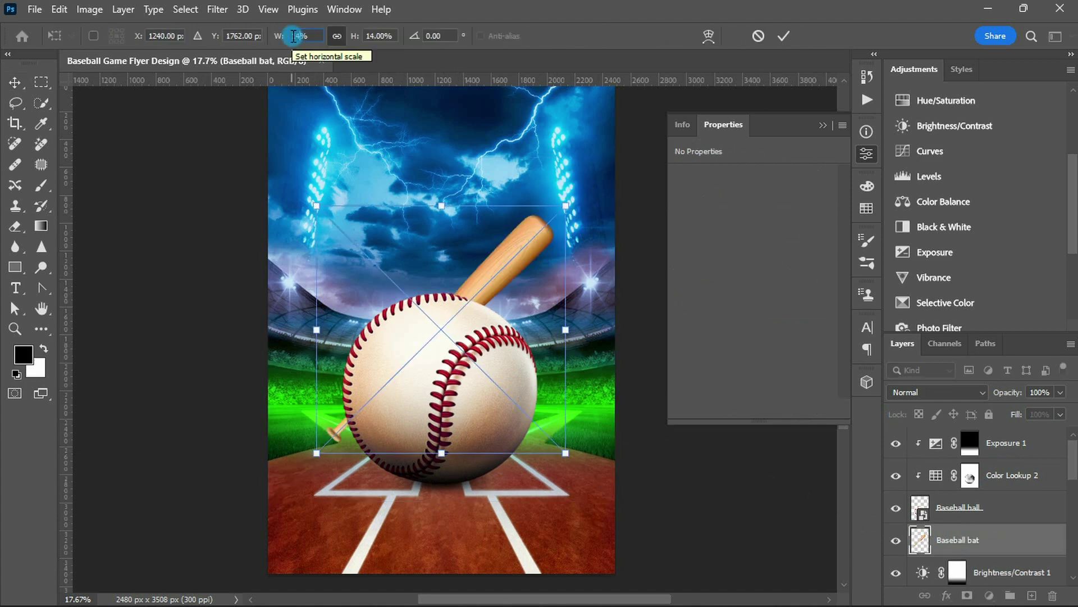
pyautogui.press('Return')
pyautogui.click(260, 10)
pyautogui.moveTo(285, 426)
pyautogui.click(461, 531)
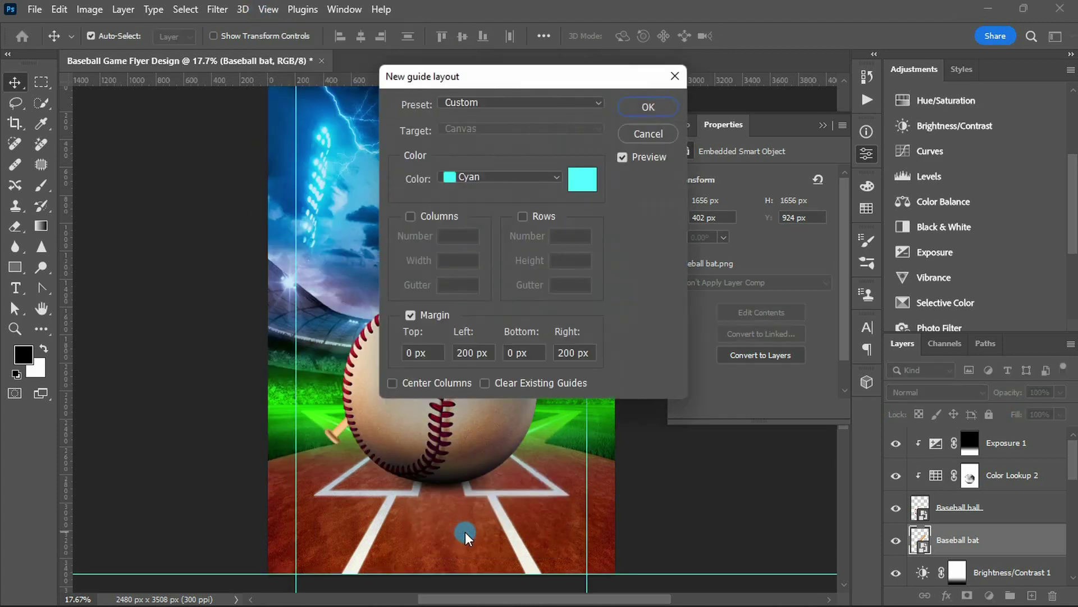
pyautogui.press('Return')
# Move the bat down behind the ball and duplicate its layer
pyautogui.hotkey('ctrl', 't')
pyautogui.moveTo(478, 304)
pyautogui.mouseDown()
pyautogui.moveTo(478, 336)
pyautogui.moveTo(501, 335)
pyautogui.moveTo(453, 382)
pyautogui.mouseUp()
pyautogui.press('Up')
pyautogui.press('Up')
pyautogui.press('Up')
pyautogui.press('Return')
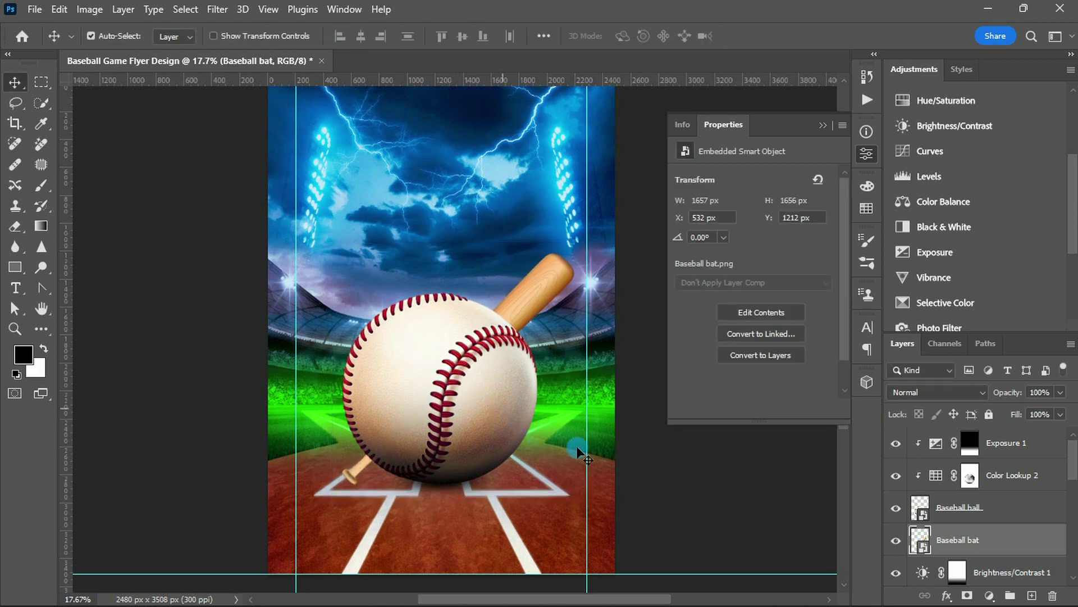
pyautogui.moveTo(1008, 546); pyautogui.dragTo(1030, 597)
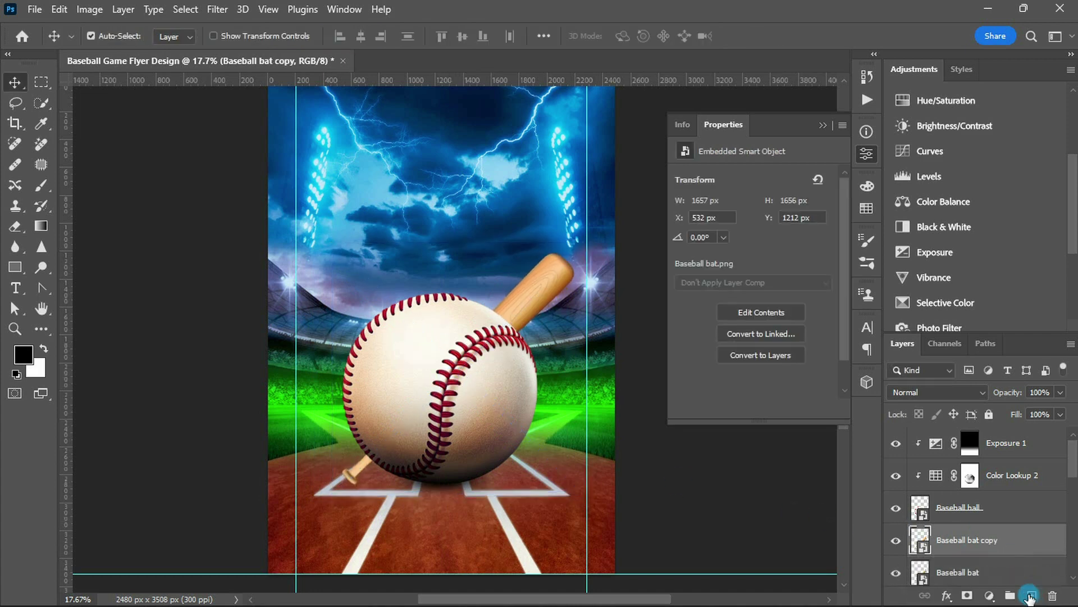
# Flip the copied bat horizontally and shift it left to cross the original behind the ball
pyautogui.hotkey('ctrl', 't')
pyautogui.rightClick(515, 375)
pyautogui.click(542, 346)
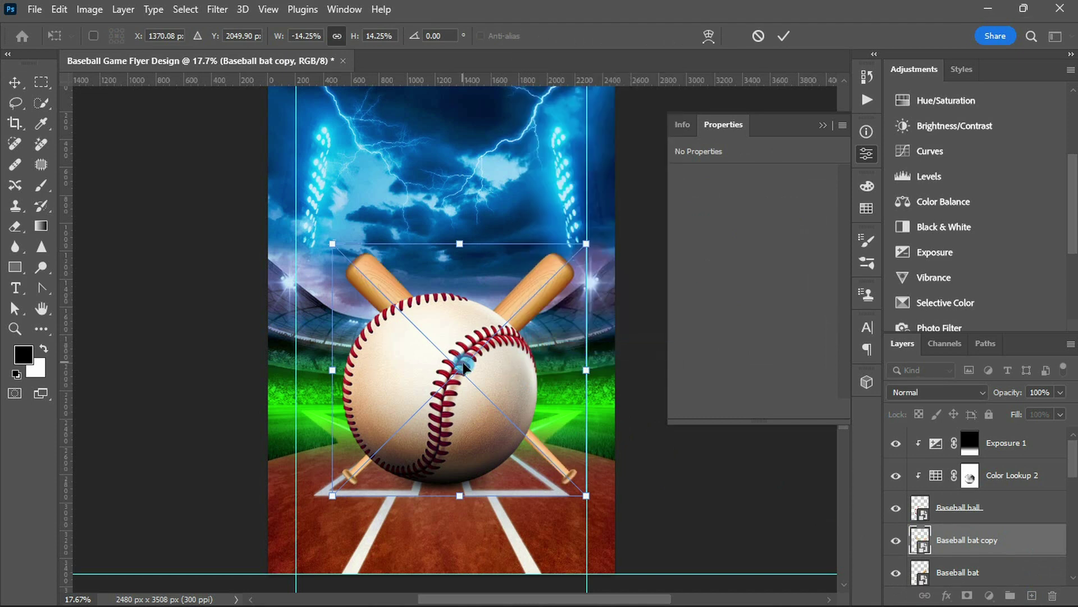
pyautogui.moveTo(464, 363); pyautogui.dragTo(423, 370)
pyautogui.press('Return')
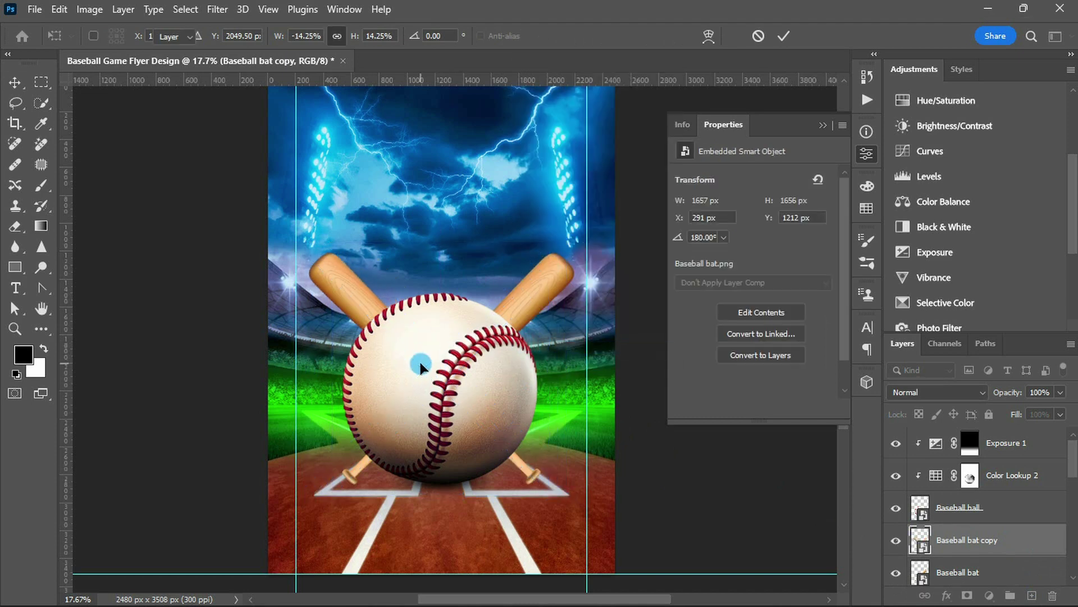
# Warm the bats orange with a Color Balance adjustment that raises Red
pyautogui.click(90, 9)
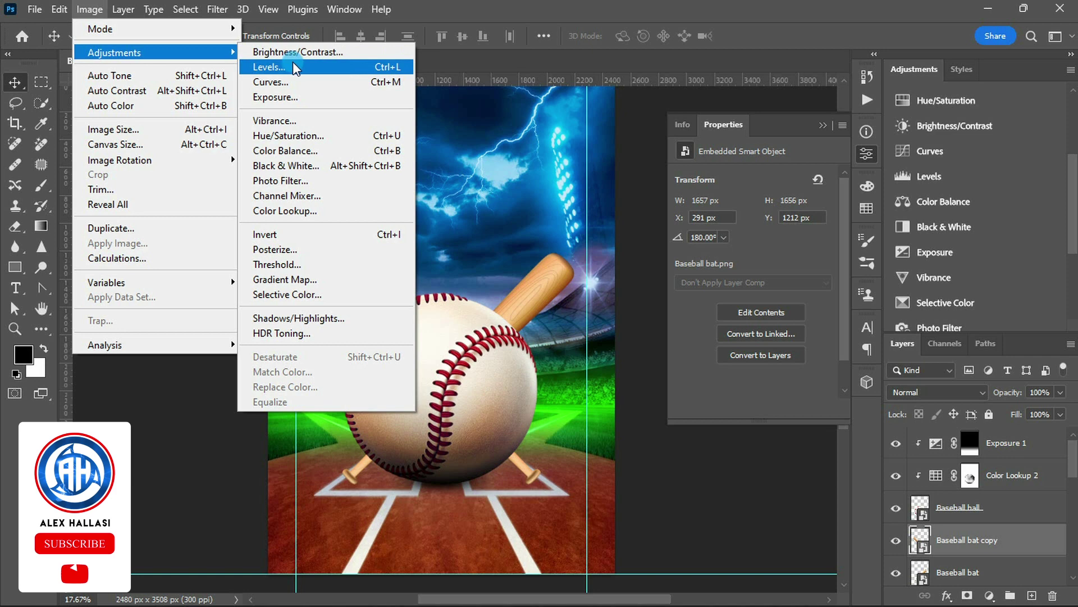
pyautogui.click(293, 152)
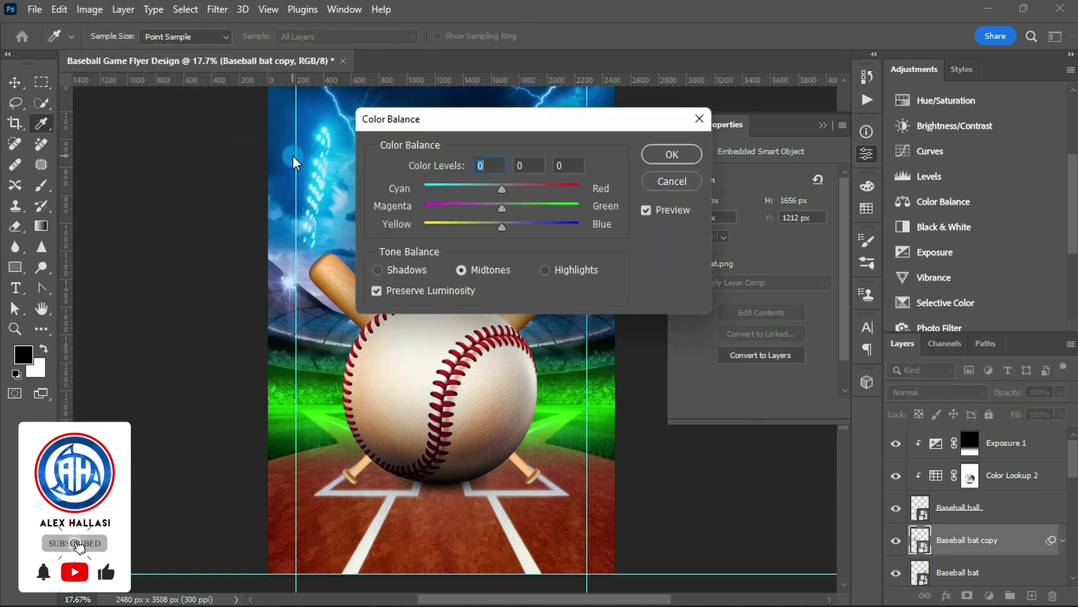
pyautogui.write('00')
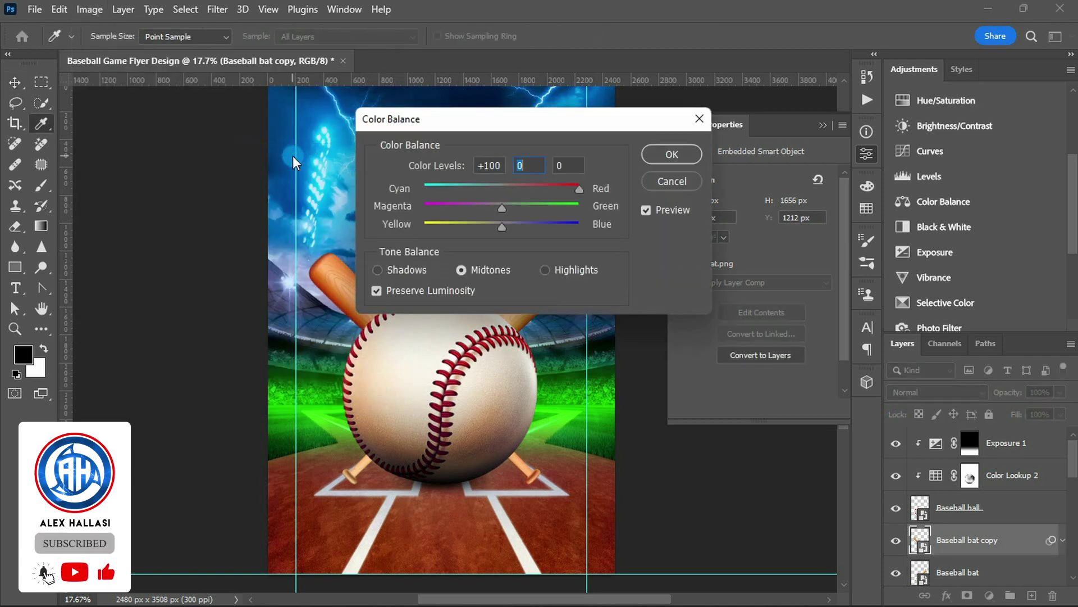
pyautogui.write('30')
pyautogui.press('Return')
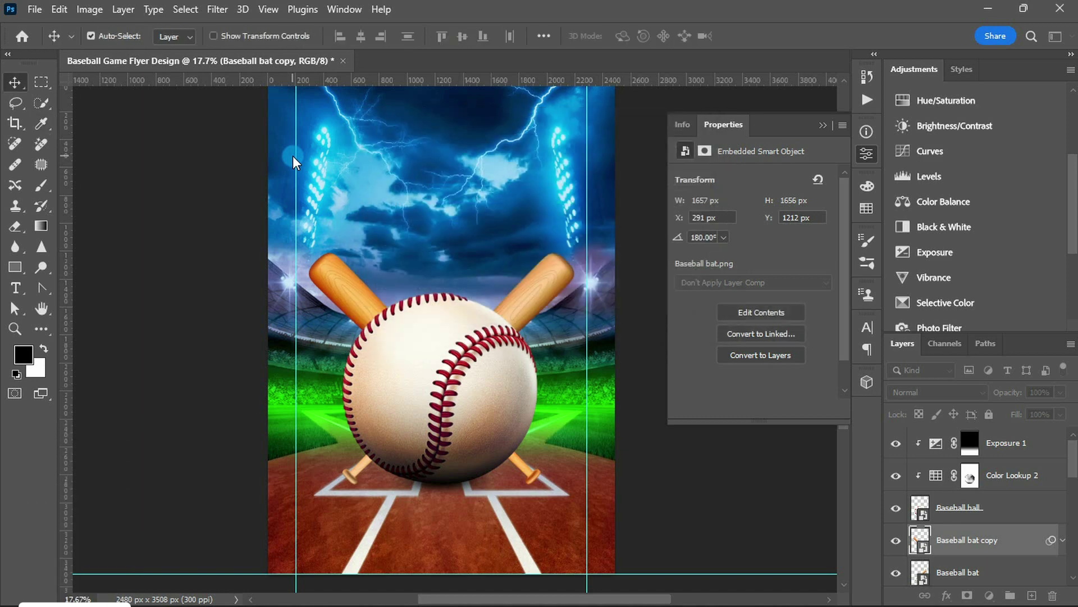
pyautogui.click(1054, 542)
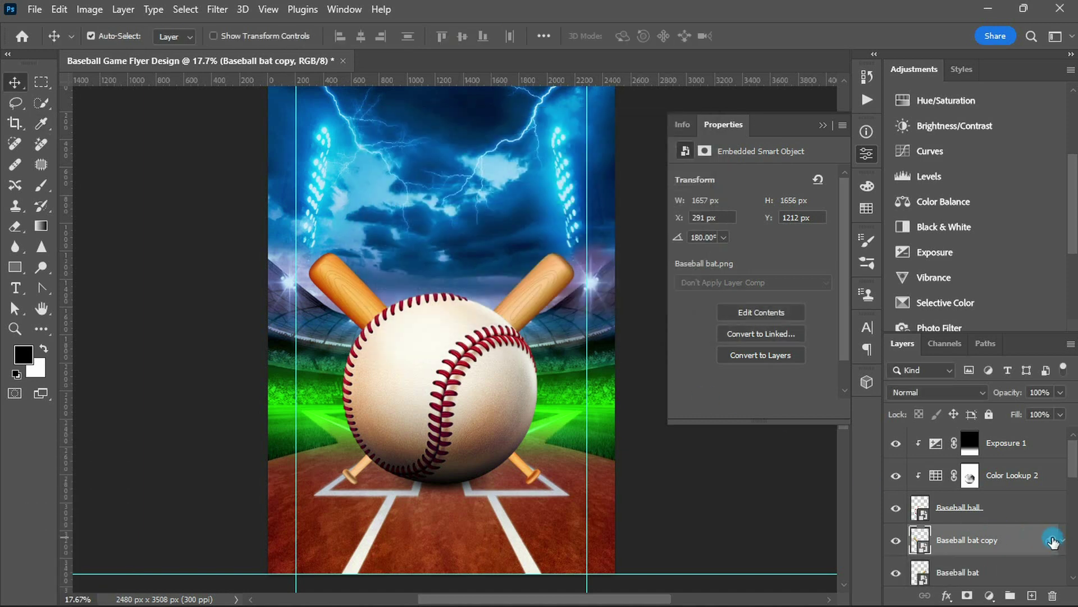
pyautogui.scroll(-1, 1062, 562)
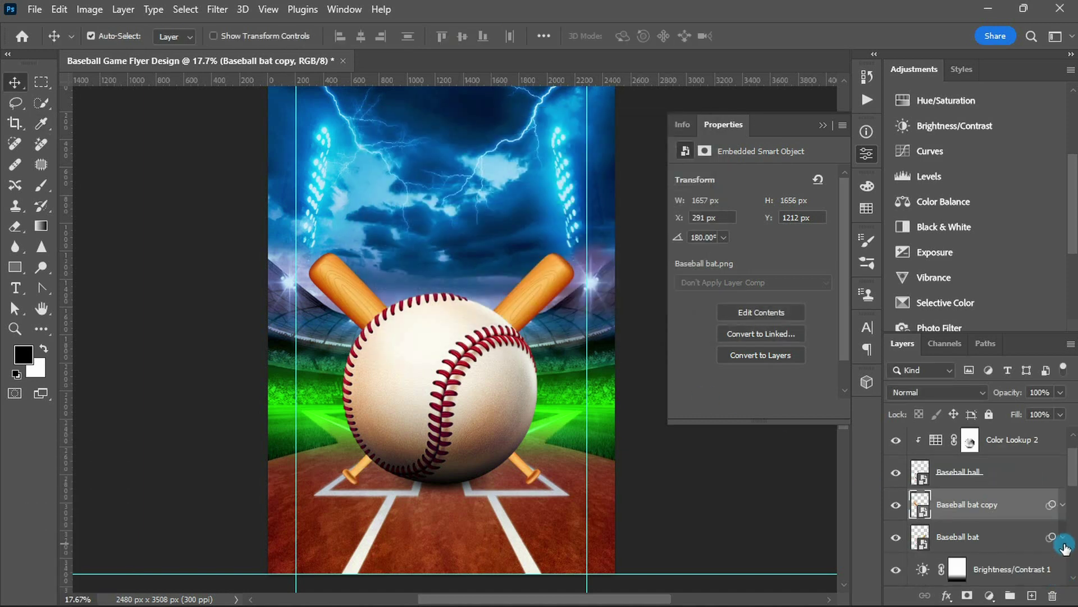
pyautogui.click(988, 569)
pyautogui.scroll(-2, 989, 562)
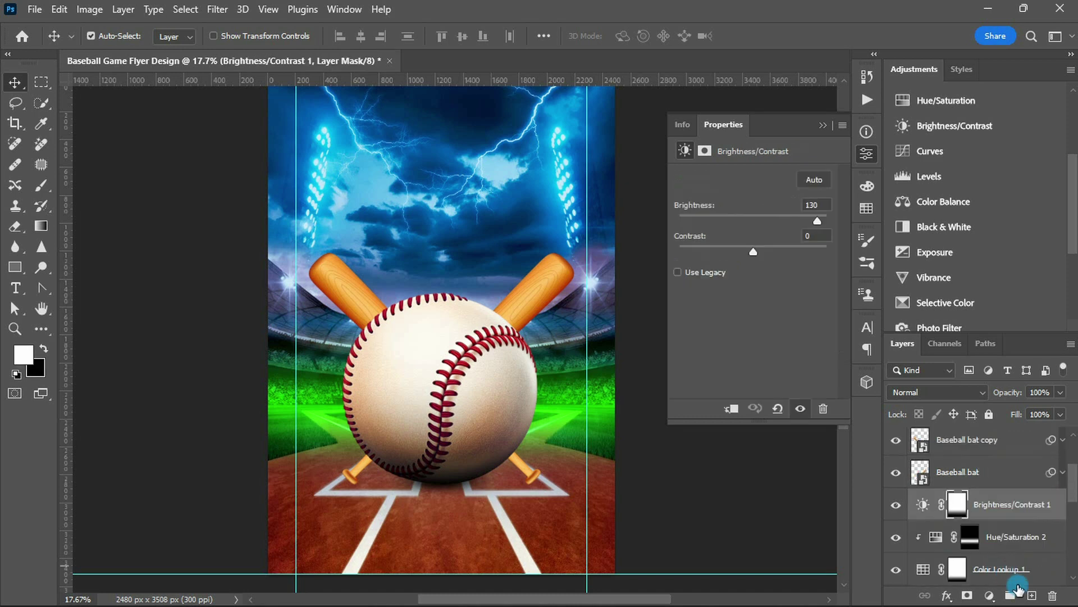
# Paint a dark shadow stroke under the ball on a new layer and squash it thin
pyautogui.click(1032, 595)
pyautogui.press('b')
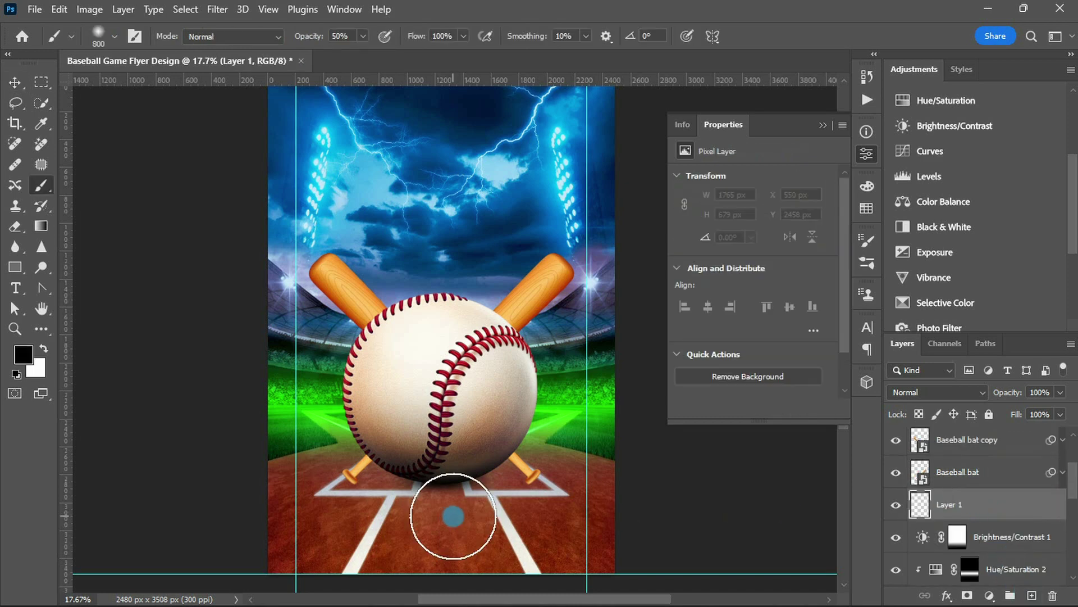
pyautogui.press('[')
pyautogui.moveTo(356, 514); pyautogui.dragTo(506, 512)
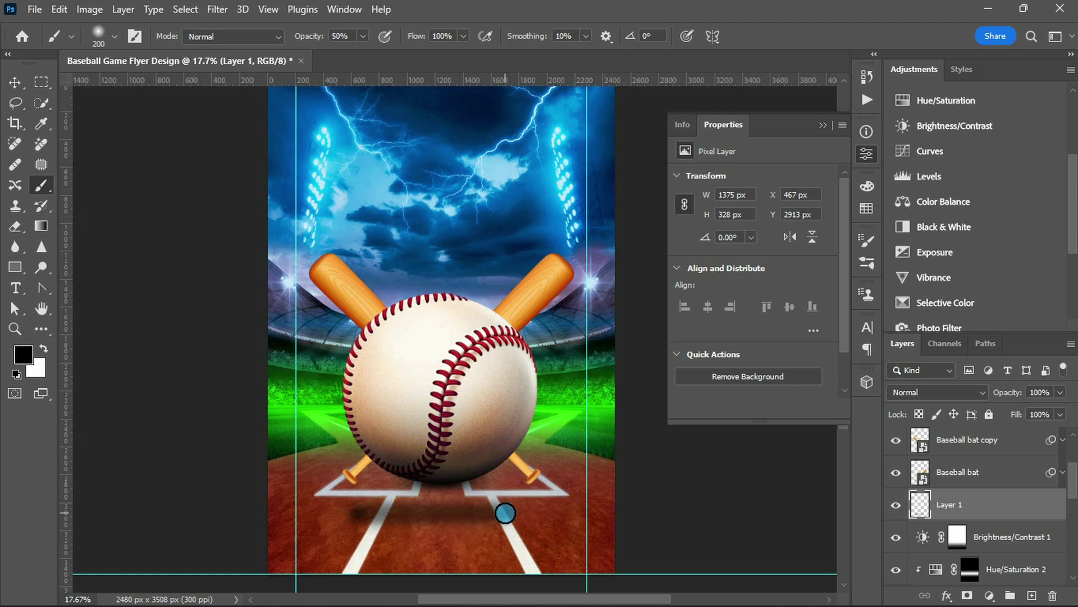
pyautogui.hotkey('ctrl', 'z')
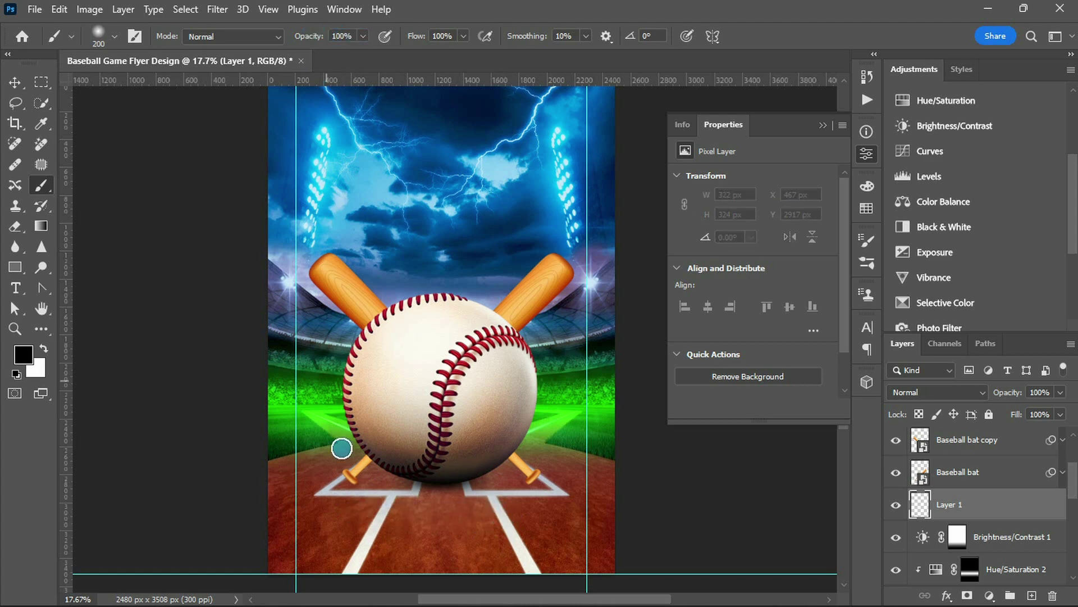
pyautogui.moveTo(360, 517); pyautogui.dragTo(505, 521)
pyautogui.press('v')
pyautogui.hotkey('ctrl', 't')
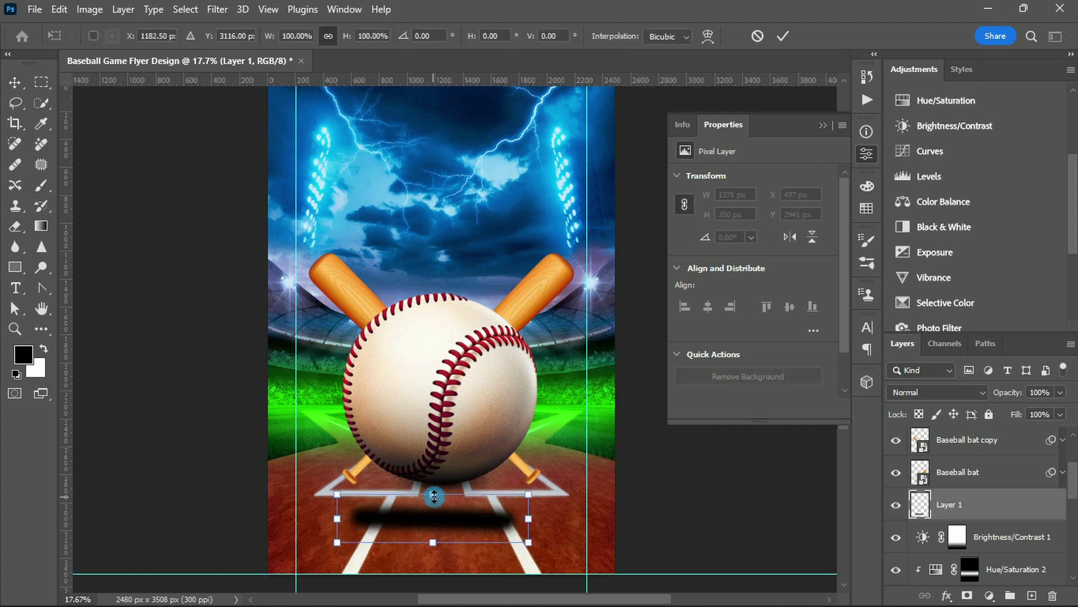
pyautogui.moveTo(434, 497); pyautogui.dragTo(438, 530)
pyautogui.press('Return')
# Soften the shadow with Gaussian Blur, then squash and tilt it to follow the ball
pyautogui.click(209, 8)
pyautogui.click(432, 271)
pyautogui.moveTo(484, 339); pyautogui.dragTo(495, 338)
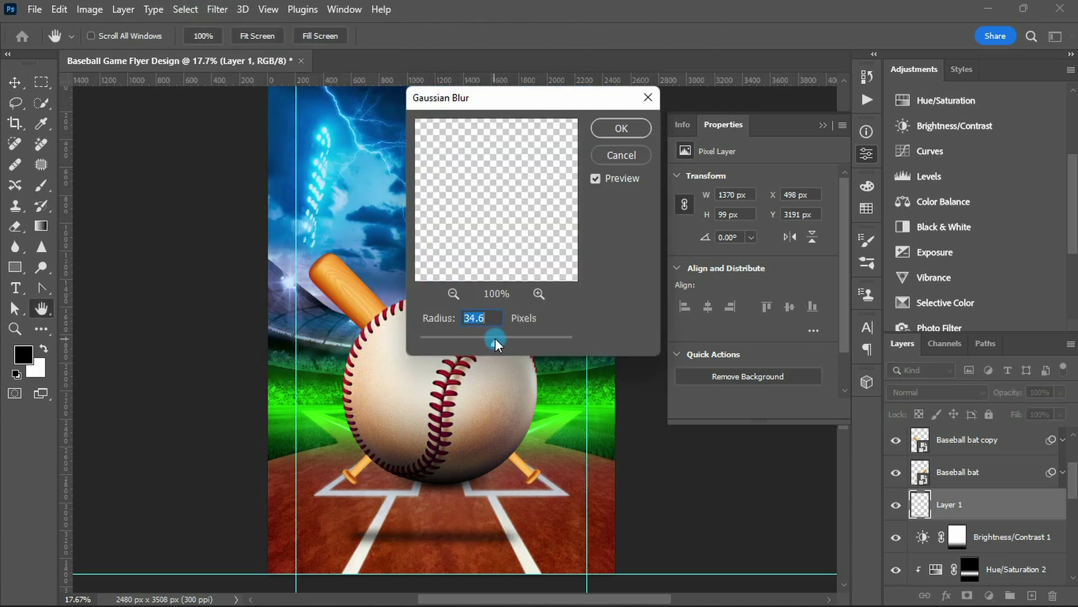
pyautogui.press('Return')
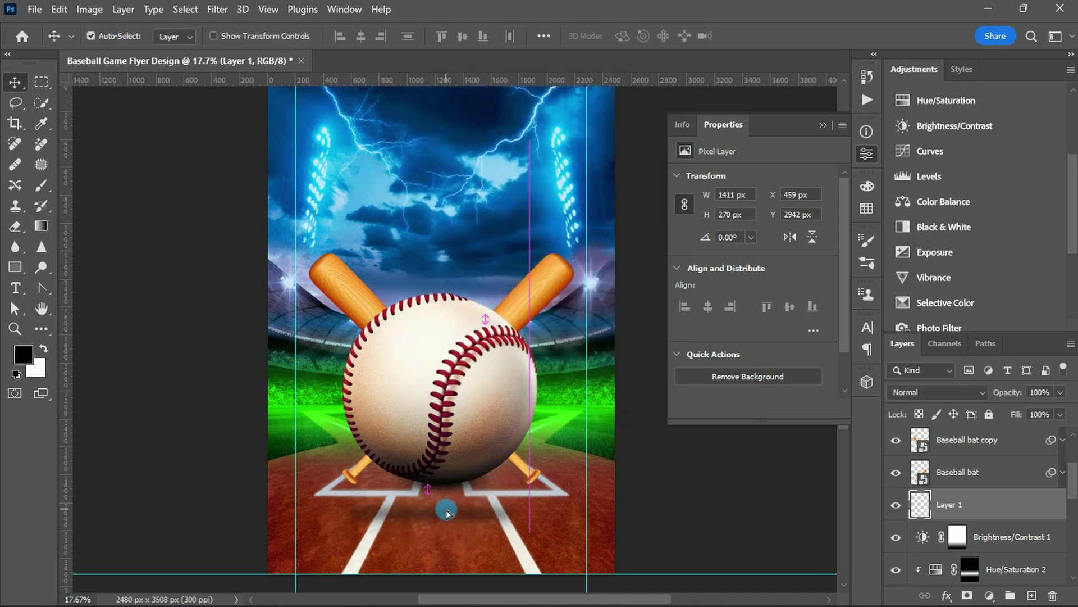
pyautogui.hotkey('ctrl', 't')
pyautogui.moveTo(449, 534); pyautogui.dragTo(448, 499)
pyautogui.moveTo(529, 481); pyautogui.dragTo(515, 461)
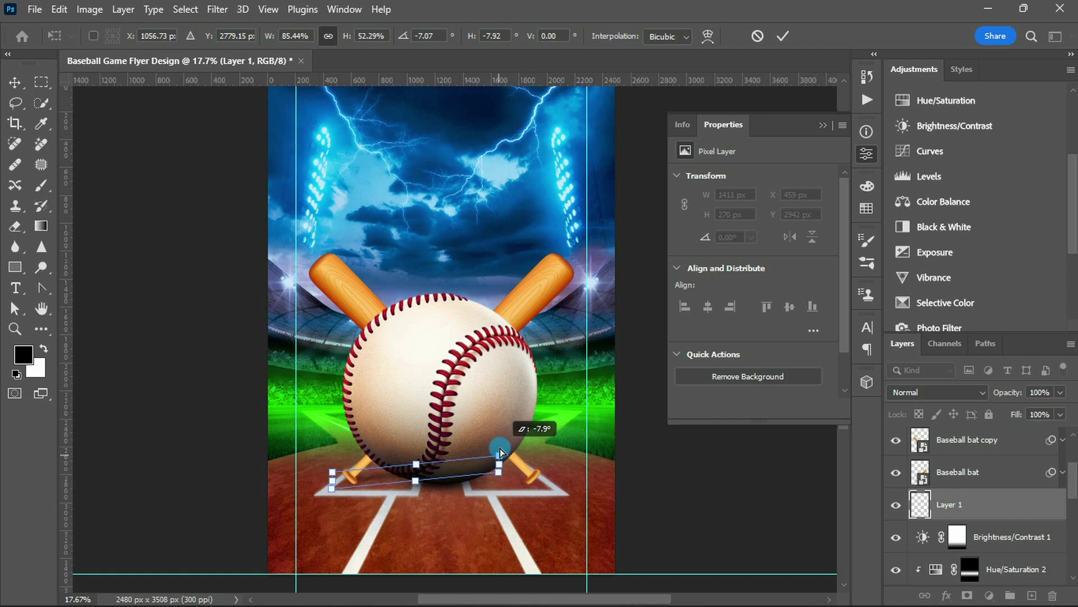
pyautogui.moveTo(515, 460); pyautogui.dragTo(494, 446)
pyautogui.moveTo(332, 480); pyautogui.dragTo(347, 480)
pyautogui.doubleClick(471, 488)
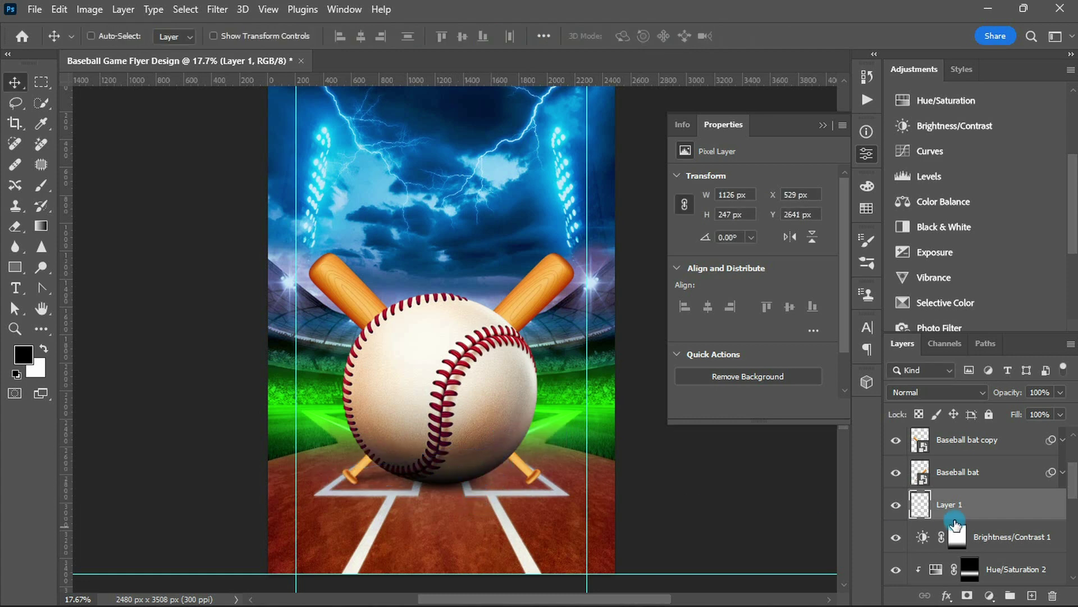
# Duplicate the shadow at 50% opacity and merge both shadow layers into one
pyautogui.hotkey('ctrl', 'j')
pyautogui.click(1023, 392)
pyautogui.write('50')
pyautogui.keyDown('shift'); pyautogui.click(984, 538); pyautogui.keyUp('shift')
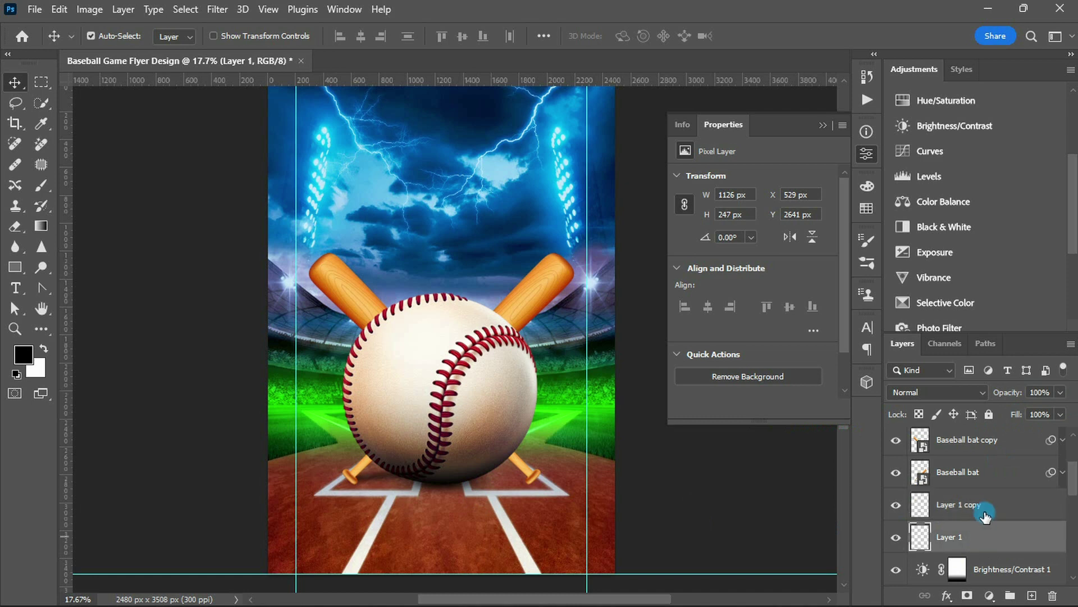
pyautogui.hotkey('ctrl', 'e')
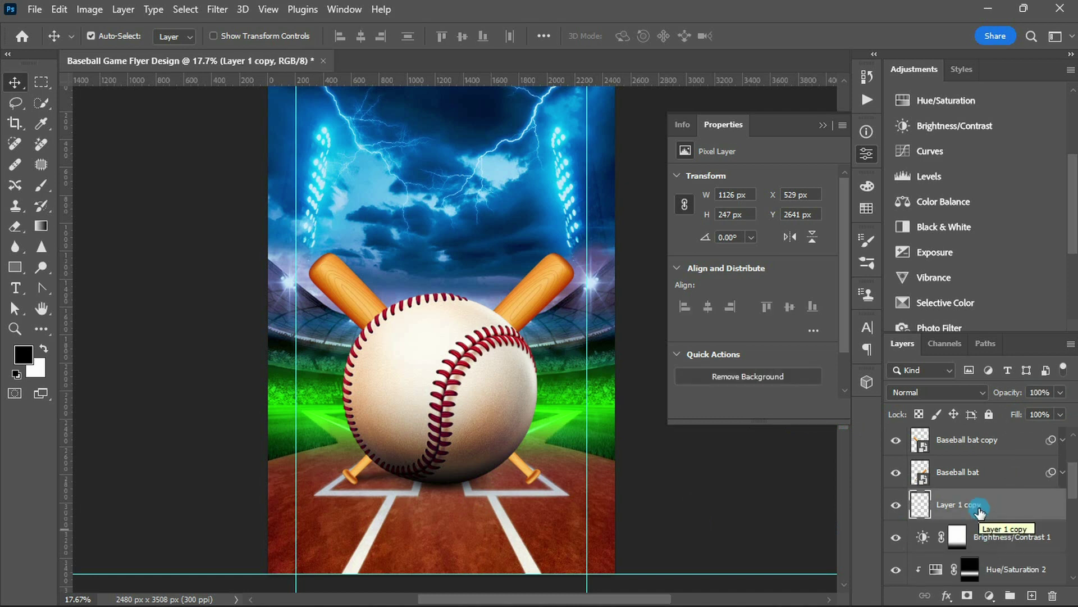
# Add a horizontally flipped copy of the merged shadow, shifted to the right
pyautogui.hotkey('ctrl', 'j')
pyautogui.hotkey('ctrl', 't')
pyautogui.rightClick(469, 488)
pyautogui.click(475, 476)
pyautogui.moveTo(475, 476); pyautogui.dragTo(499, 477)
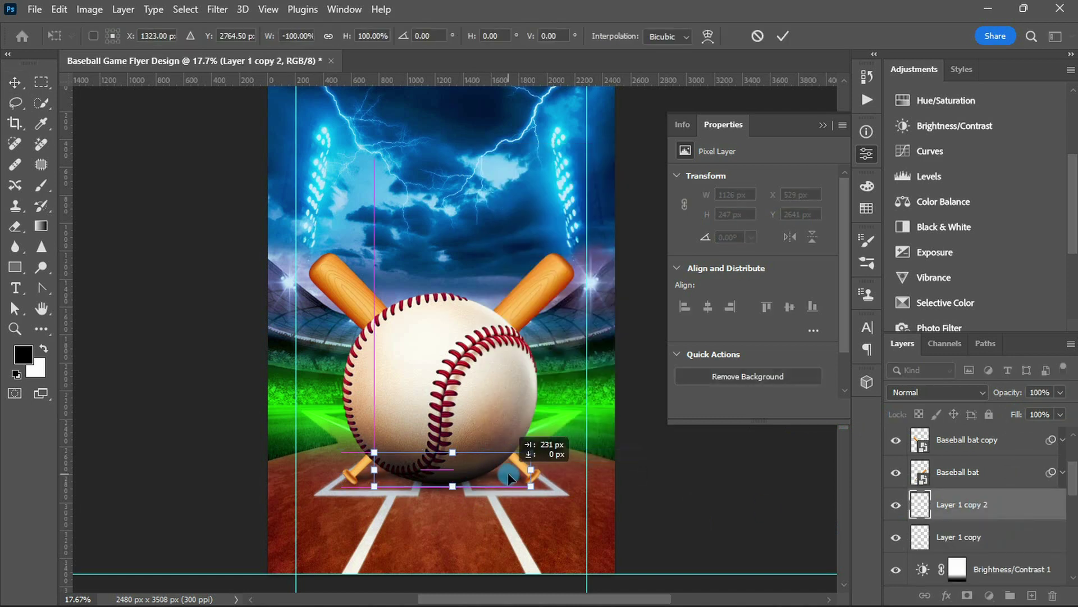
pyautogui.press('Return')
# Check the Exposure adjustment layer and reselect the original shadow layer
pyautogui.click(930, 537)
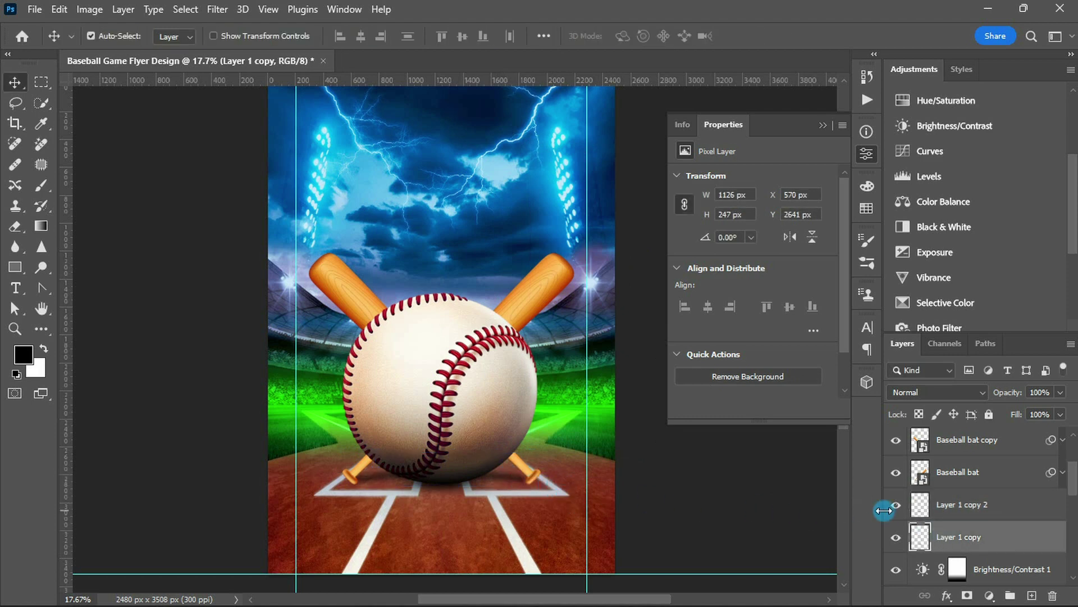
pyautogui.scroll(3, 957, 512)
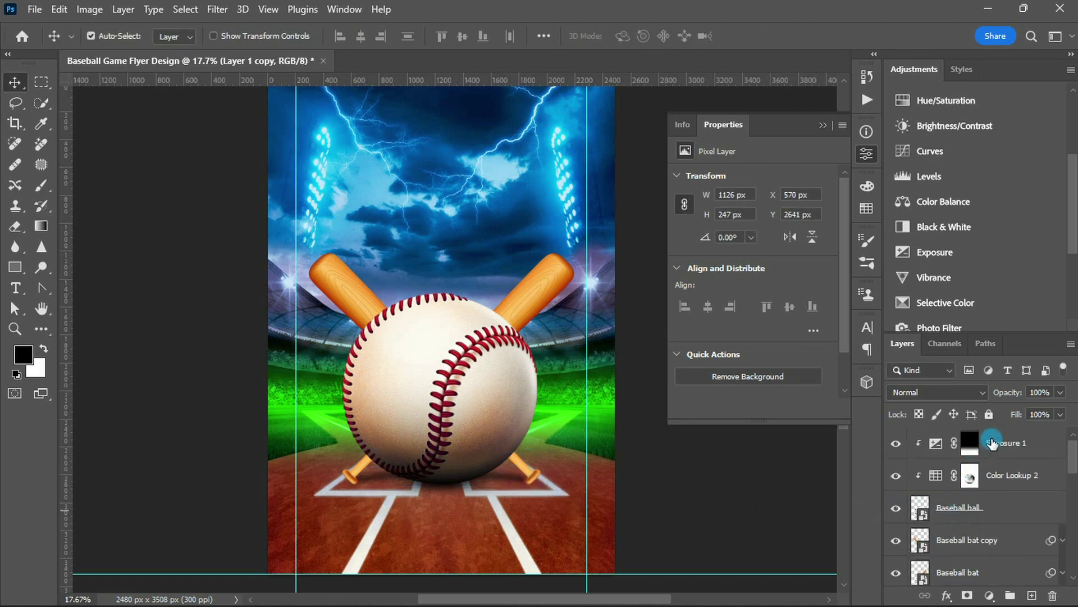
pyautogui.click(992, 444)
pyautogui.scroll(-3, 965, 545)
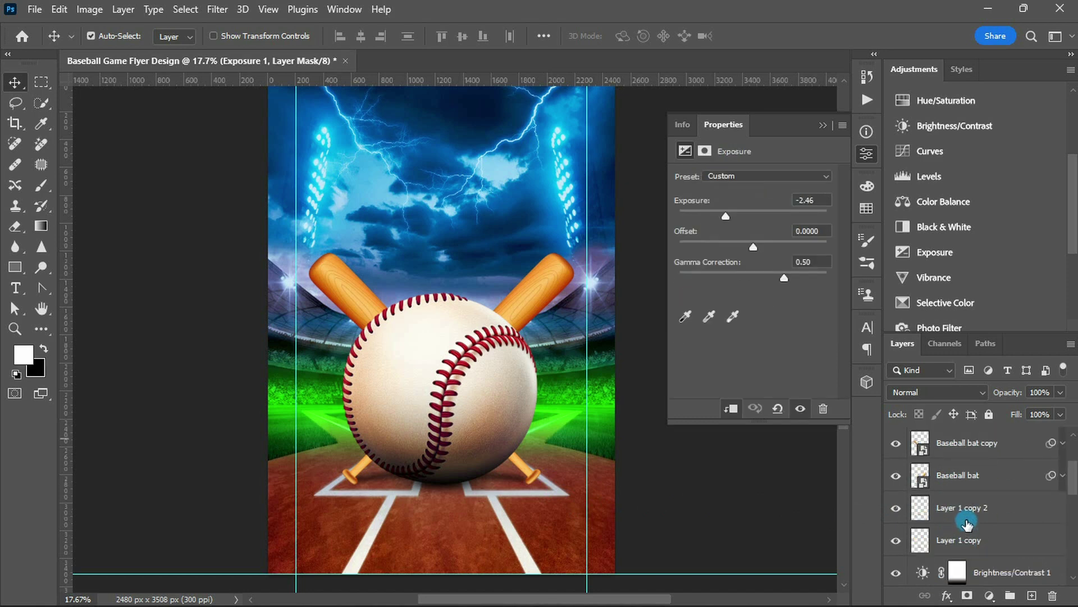
pyautogui.click(969, 539)
pyautogui.scroll(-1, 972, 539)
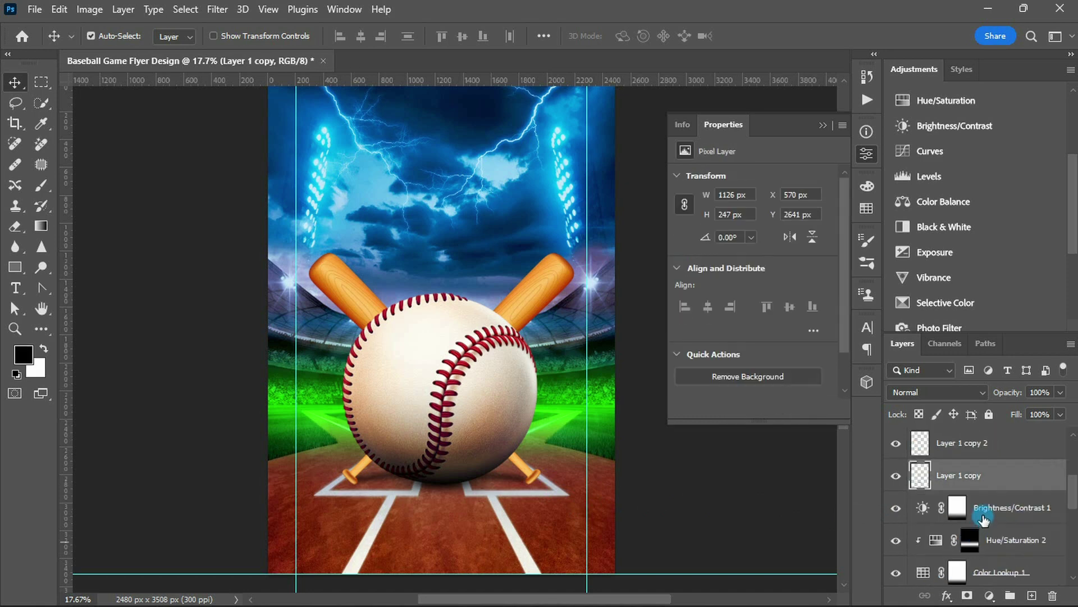
pyautogui.click(983, 508)
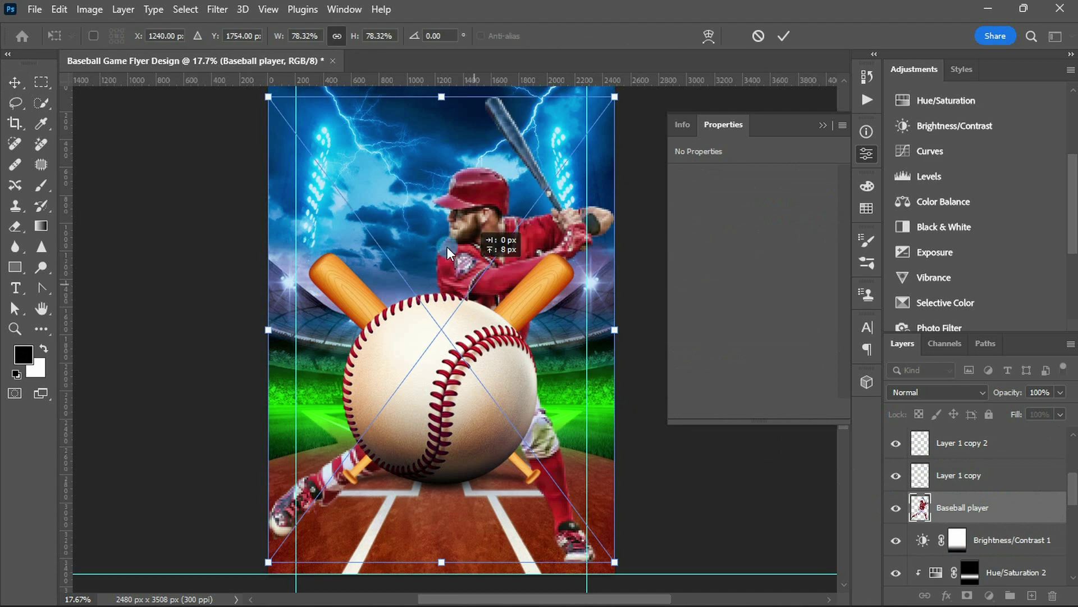
# Position the player photo up-left and mask his lower body with a gradient fade above the ball
pyautogui.moveTo(459, 264); pyautogui.dragTo(463, 256)
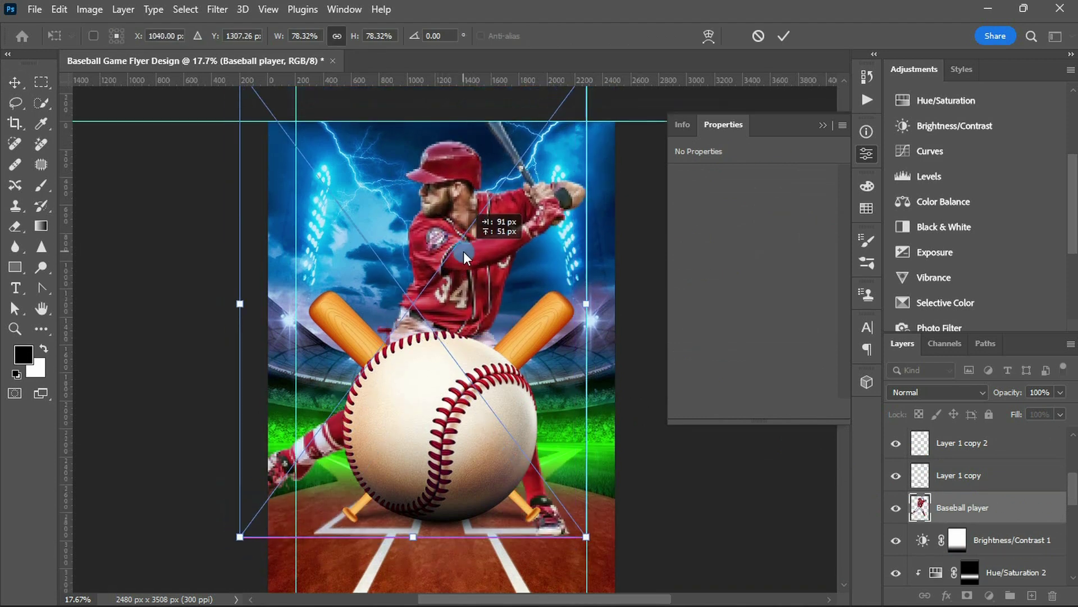
pyautogui.moveTo(463, 255); pyautogui.dragTo(455, 256)
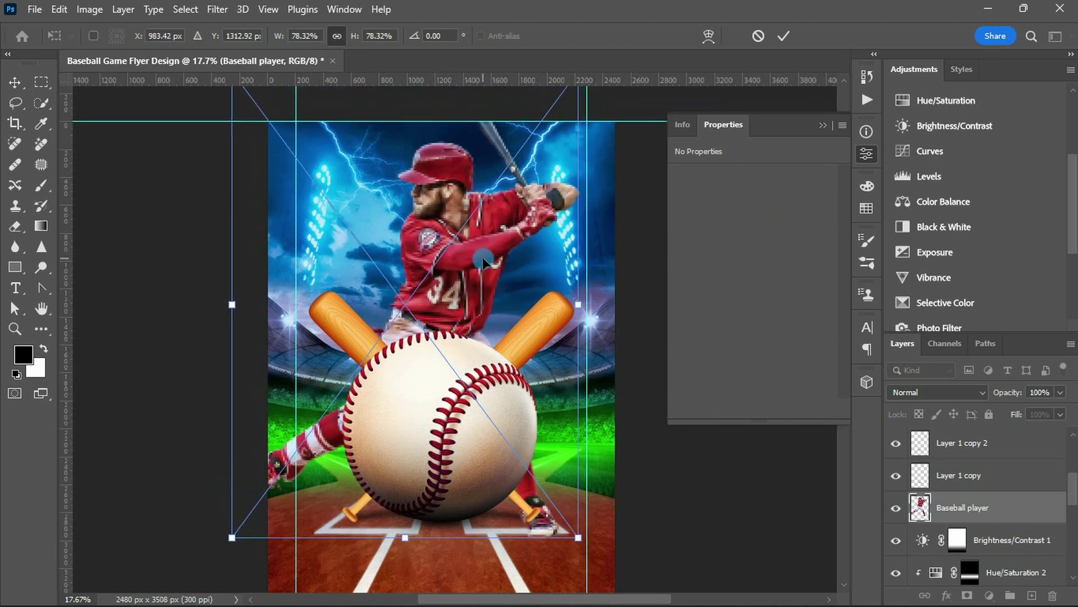
pyautogui.press('Return')
pyautogui.click(965, 597)
pyautogui.press('g')
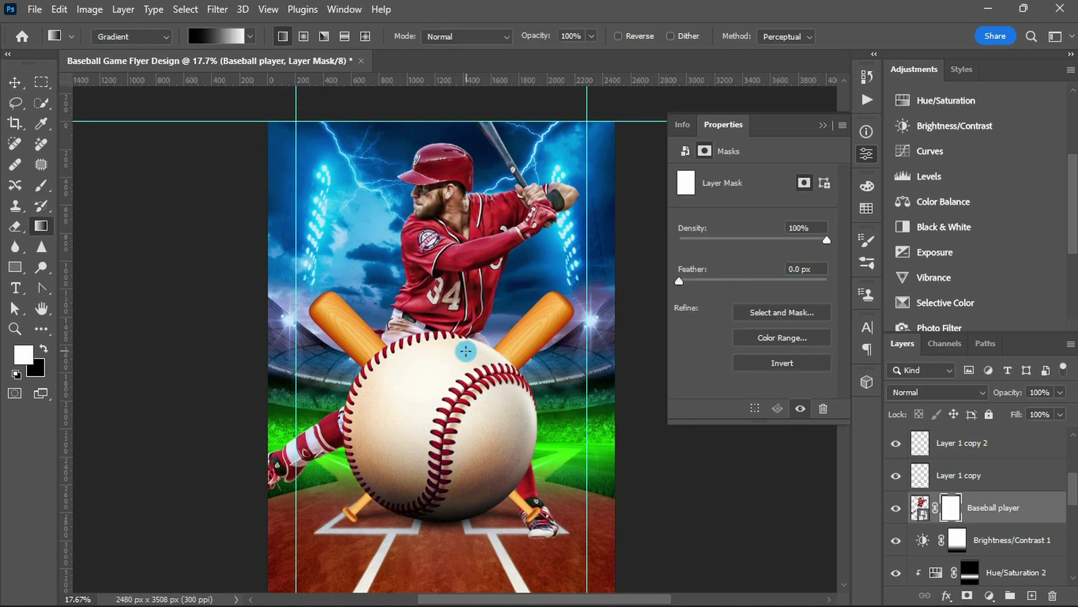
pyautogui.moveTo(438, 411)
pyautogui.mouseDown()
pyautogui.moveTo(438, 259)
pyautogui.moveTo(455, 285)
pyautogui.mouseUp()
pyautogui.moveTo(438, 412); pyautogui.dragTo(438, 345)
pyautogui.moveTo(437, 288); pyautogui.dragTo(436, 298)
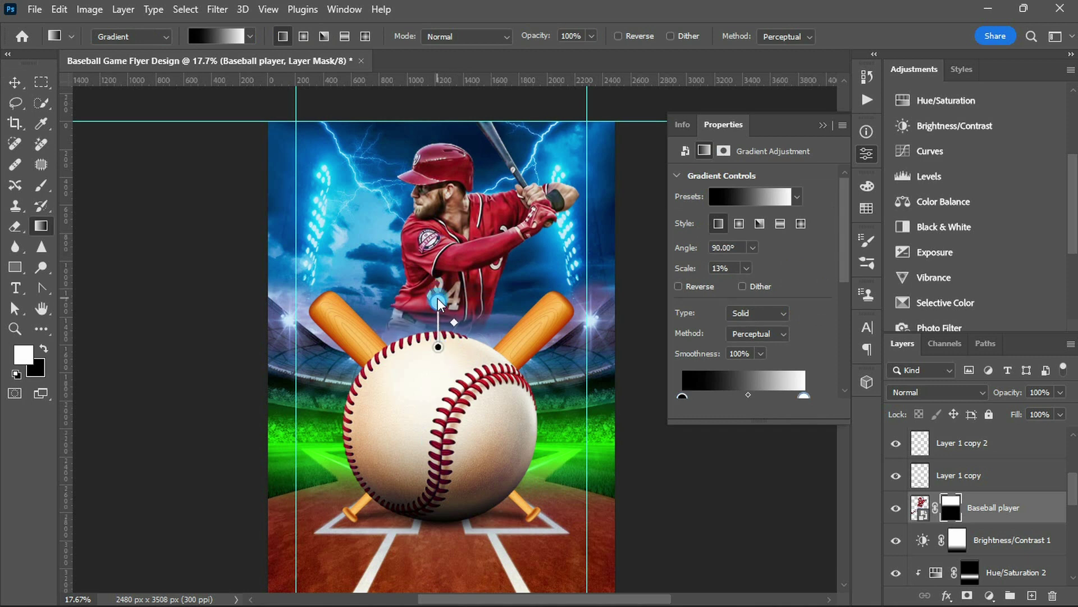
# Refine the player's layer mask with a small black brush
pyautogui.press('b')
pyautogui.press('x')
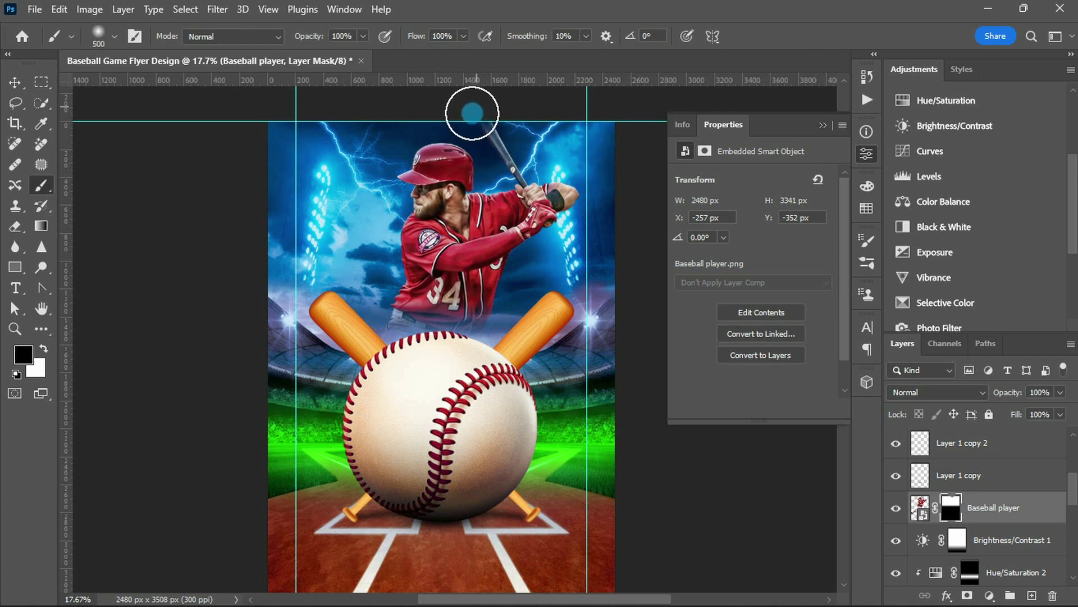
pyautogui.press('[')
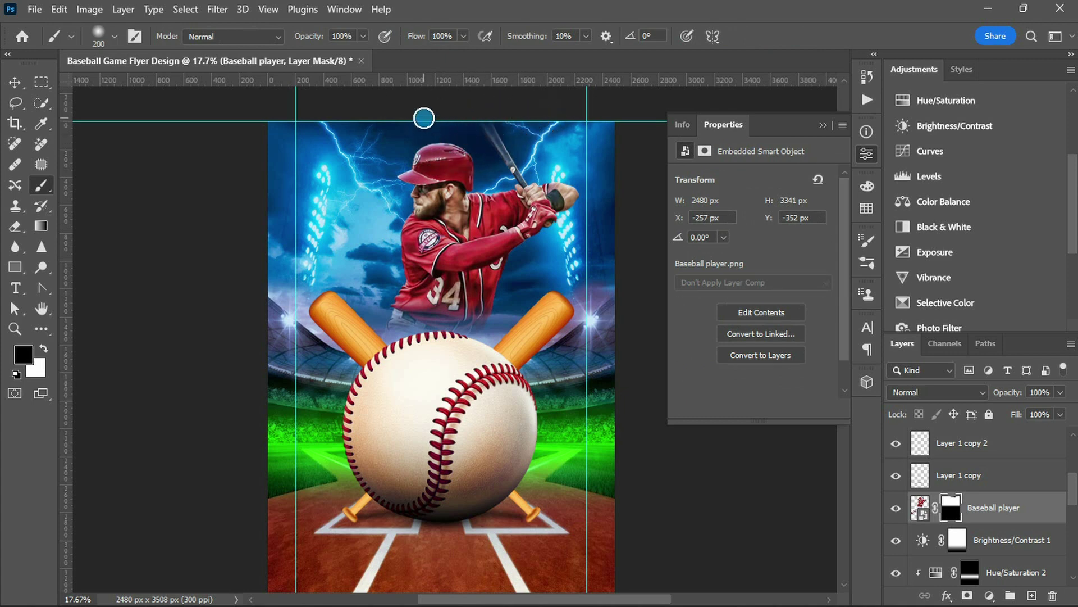
pyautogui.scroll(2, 486, 162)
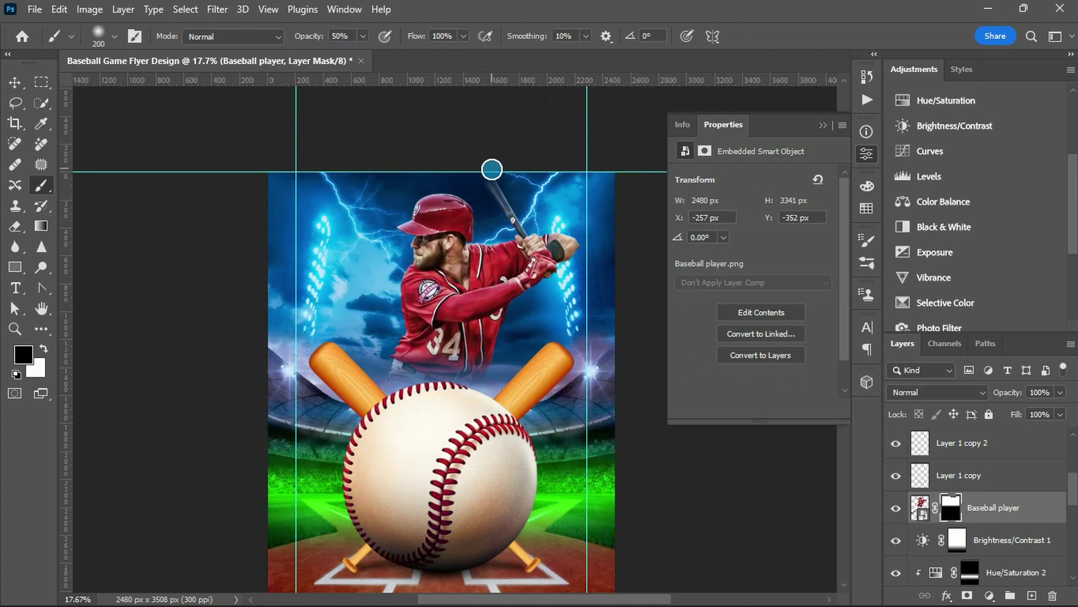
pyautogui.press('[')
pyautogui.press('[')
pyautogui.press('x')
pyautogui.press('x')
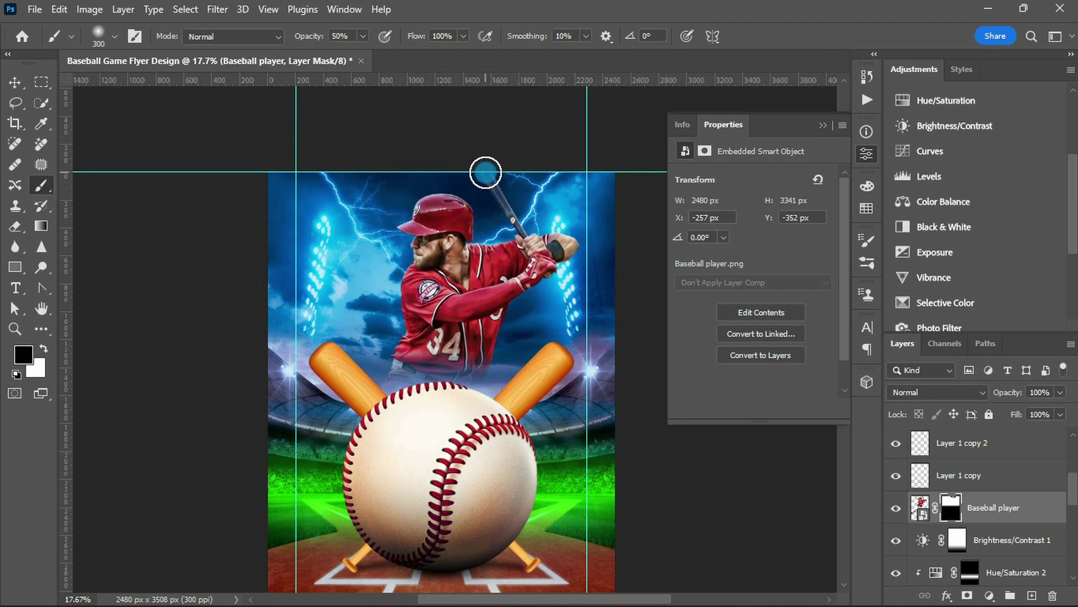
pyautogui.scroll(-2, 466, 153)
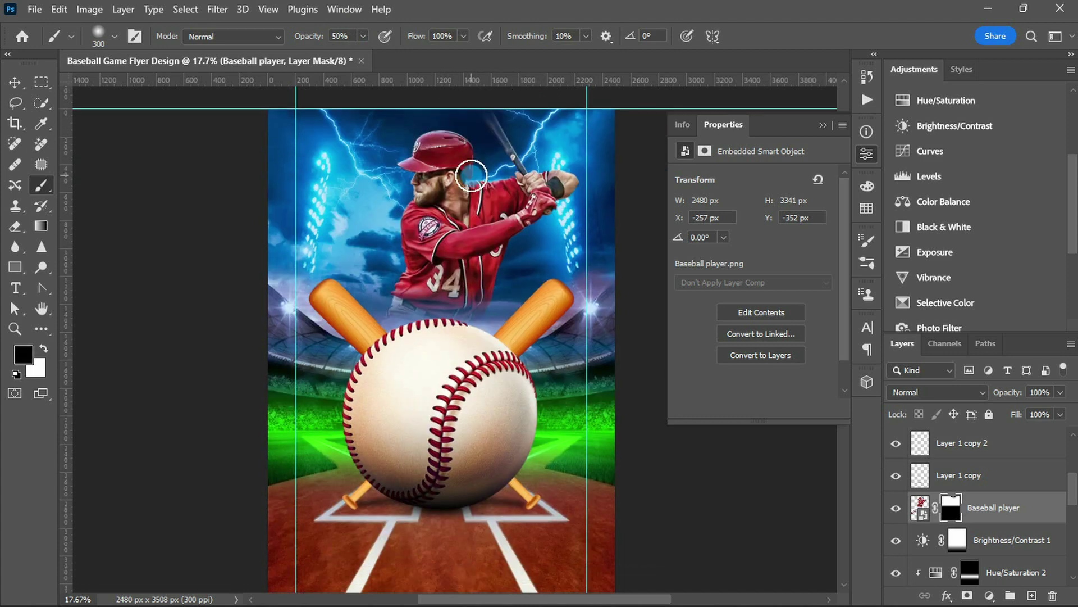
pyautogui.scroll(3, 917, 196)
pyautogui.click(929, 245)
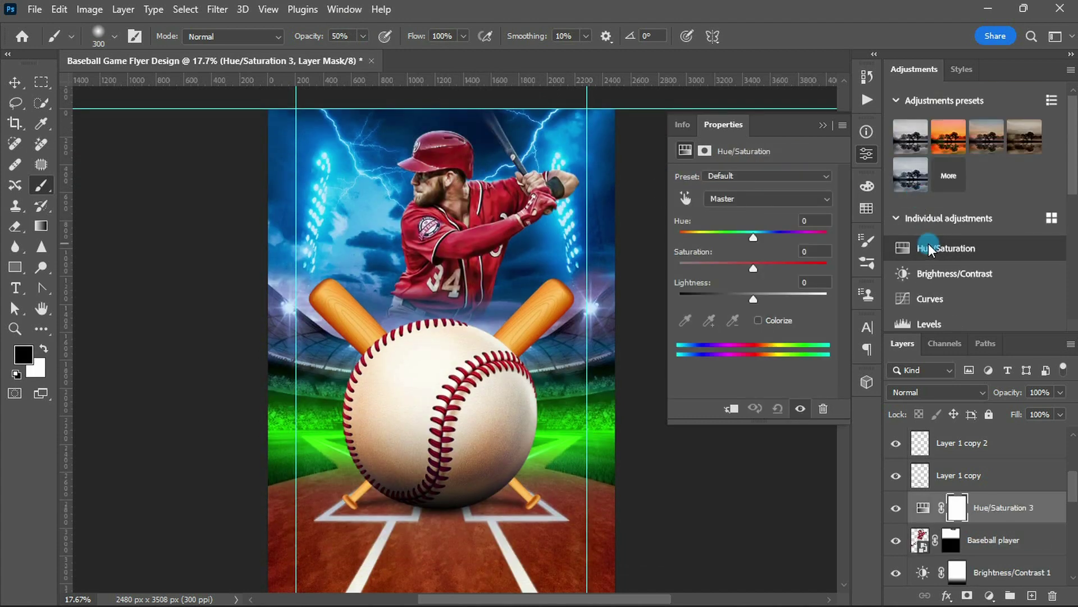
# Clip a Hue/Saturation layer to the player and shift his uniform's Reds hue to -125
pyautogui.click(729, 409)
pyautogui.click(685, 200)
pyautogui.click(485, 239)
pyautogui.moveTo(756, 234); pyautogui.dragTo(703, 235)
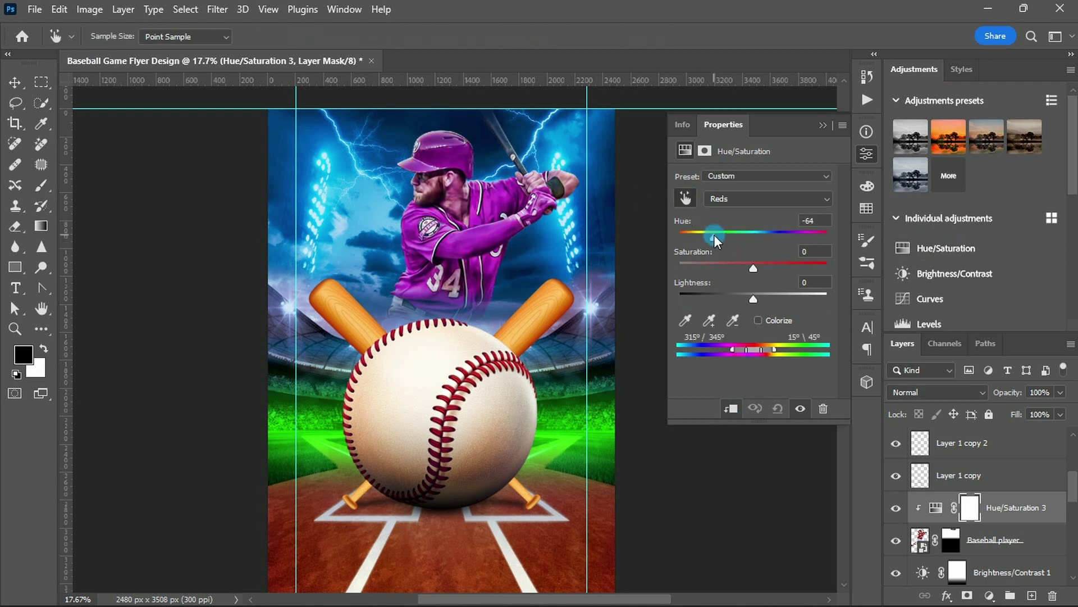
pyautogui.click(819, 222)
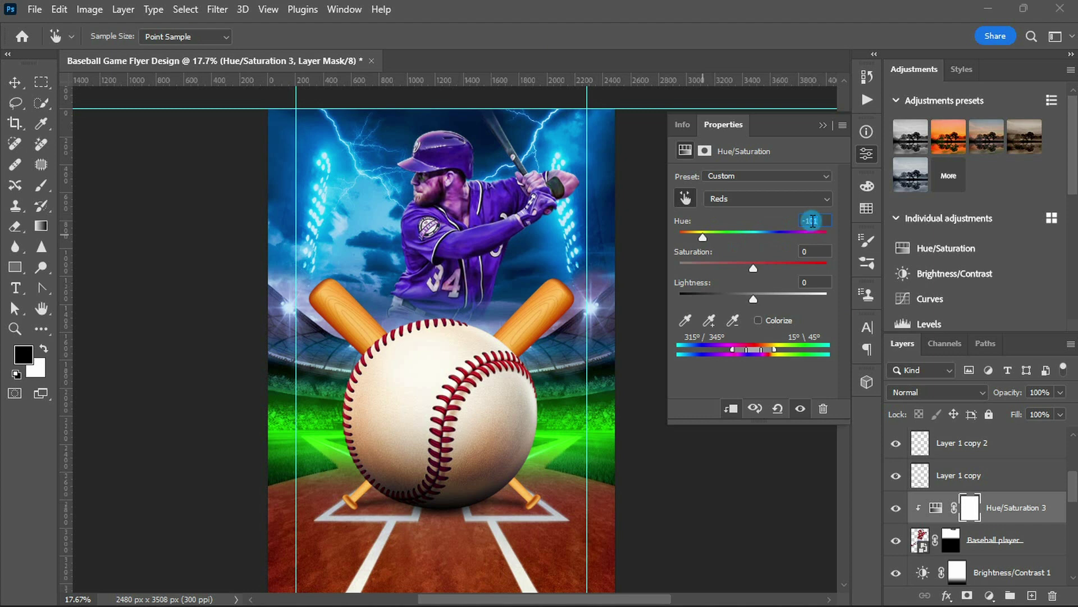
pyautogui.hotkey('shift', 'Down')
pyautogui.hotkey('shift', 'Down')
pyautogui.moveTo(748, 350); pyautogui.dragTo(769, 348)
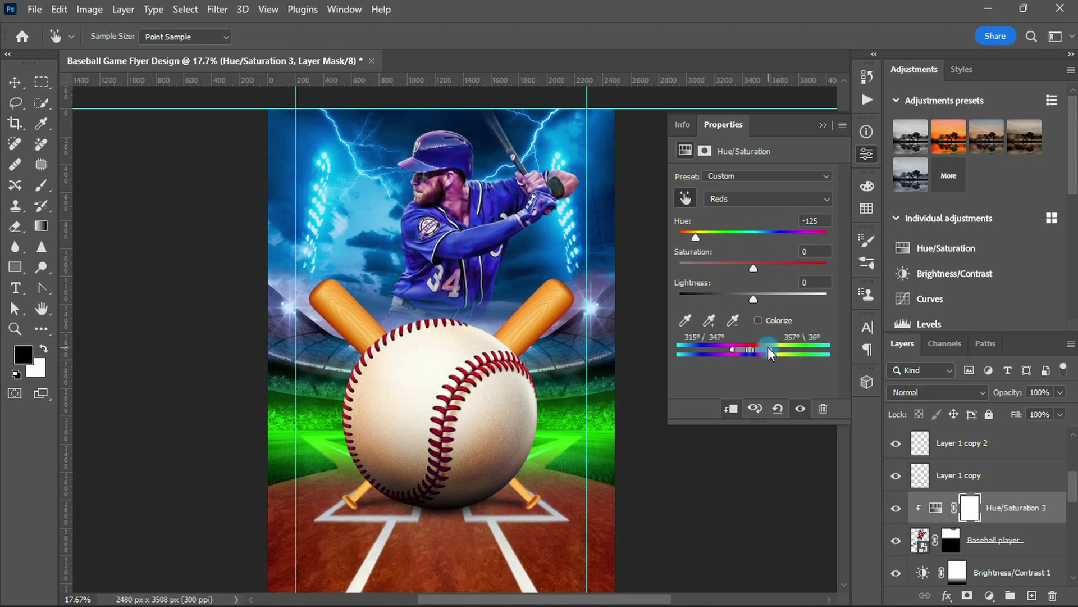
# Paint the adjustment mask to apply the hue shift selectively, keeping the forearm red
pyautogui.press('b')
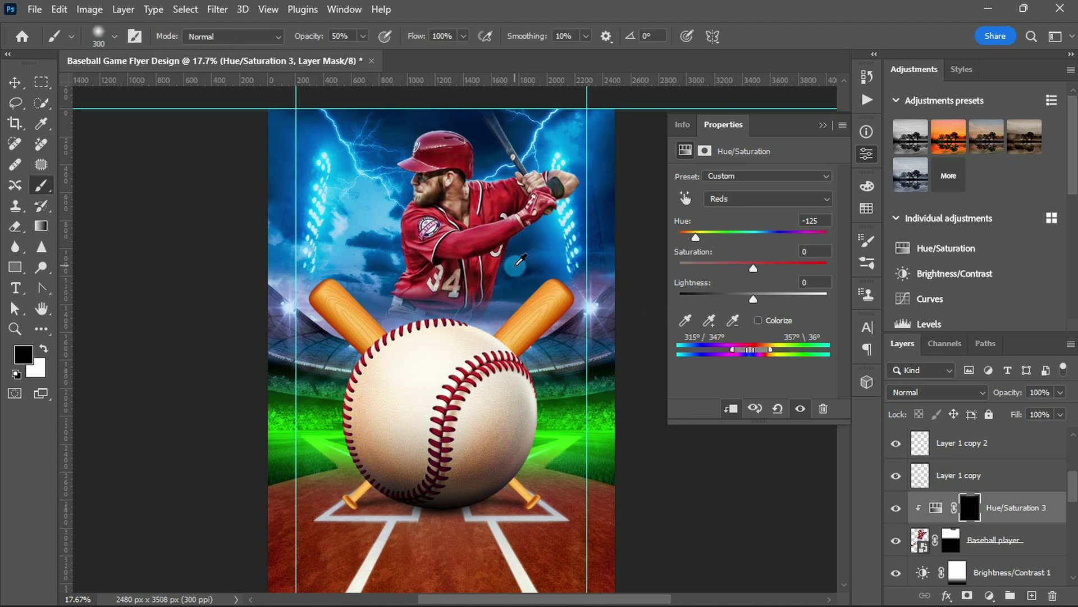
pyautogui.click(376, 203)
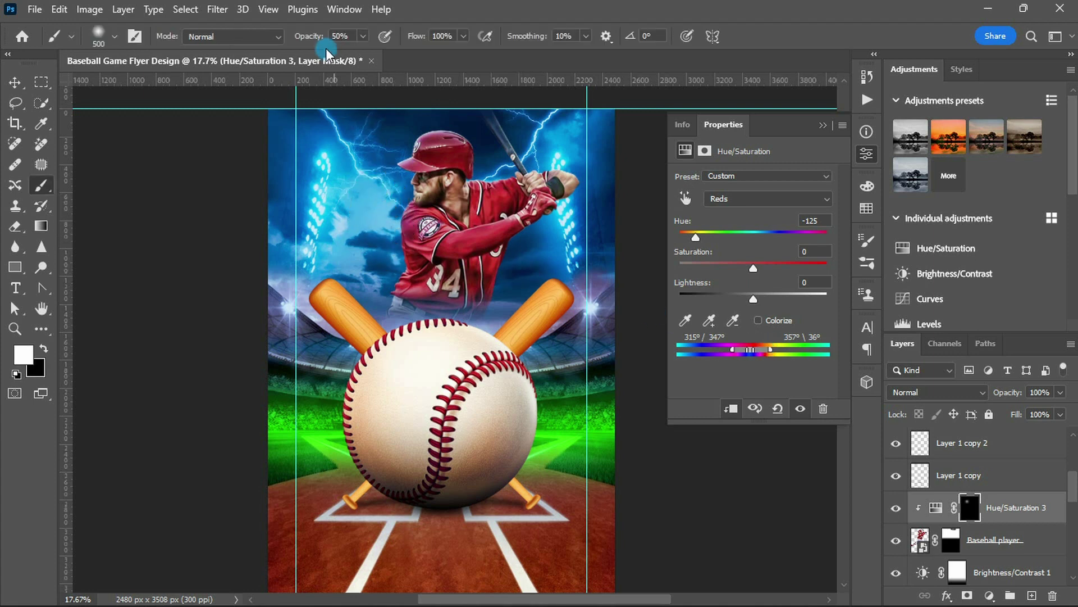
pyautogui.press('0')
pyautogui.click(533, 151)
pyautogui.click(403, 166)
pyautogui.hotkey('ctrl', 'z')
pyautogui.scroll(1, 456, 247)
pyautogui.press('x')
pyautogui.press('[')
pyautogui.press('[')
pyautogui.moveTo(457, 253); pyautogui.dragTo(473, 292)
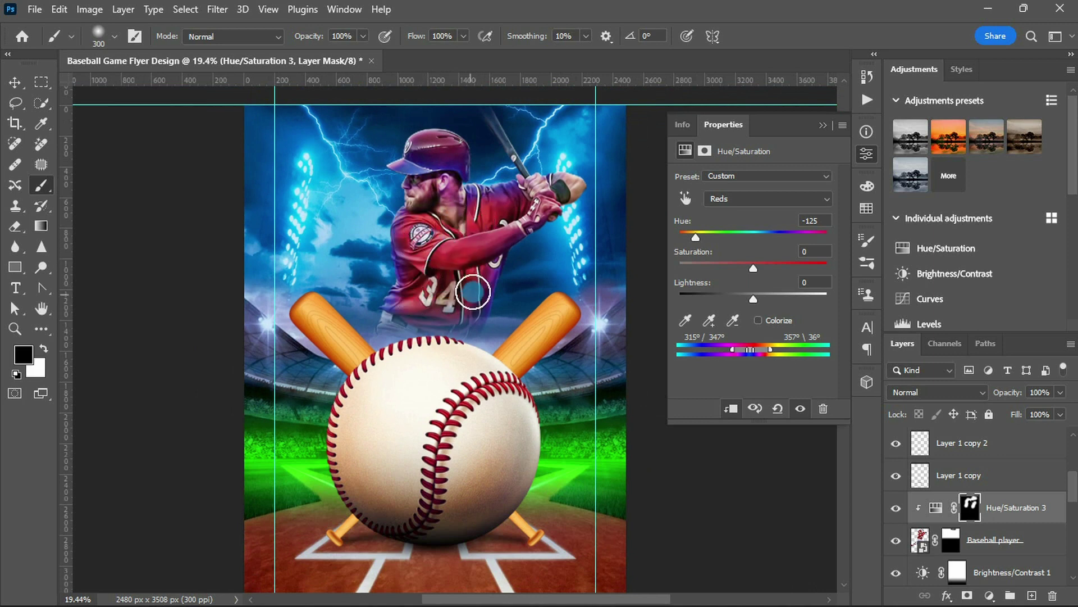
pyautogui.moveTo(512, 207); pyautogui.dragTo(458, 269)
# Touch up the mask, tinting the sleeve and torso softly and clearing the glove
pyautogui.press('x')
pyautogui.press(']')
pyautogui.press('x')
pyautogui.press('x')
pyautogui.click(441, 254)
pyautogui.press('x')
pyautogui.press('x')
pyautogui.click(436, 356)
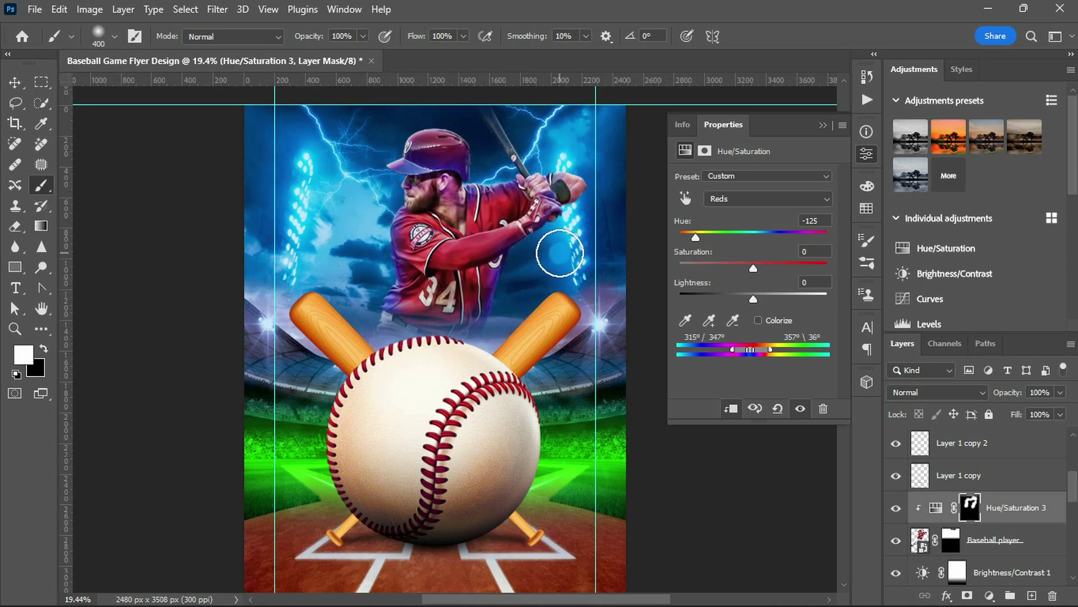
pyautogui.click(382, 95)
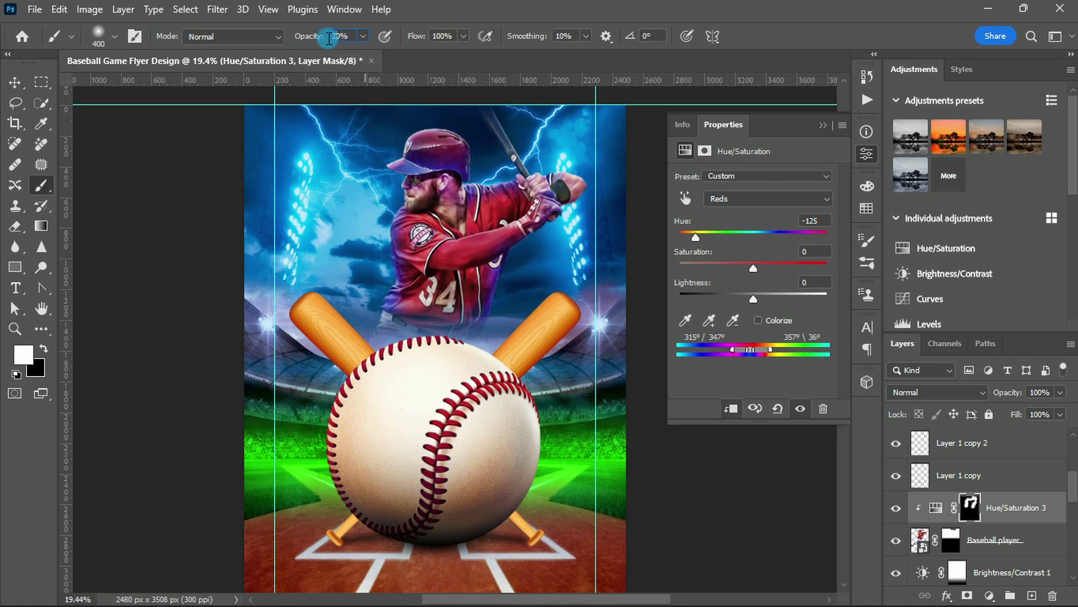
pyautogui.moveTo(453, 260); pyautogui.dragTo(430, 305)
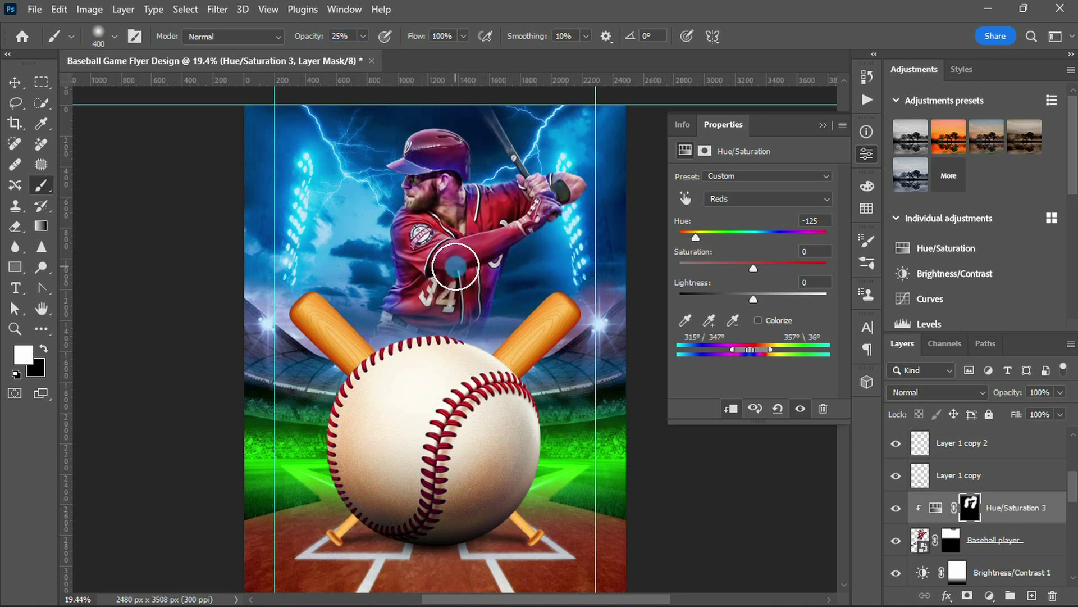
pyautogui.press('[')
pyautogui.press('[')
pyautogui.keyDown('alt'); pyautogui.scroll(-1, 465, 320); pyautogui.keyUp('alt')
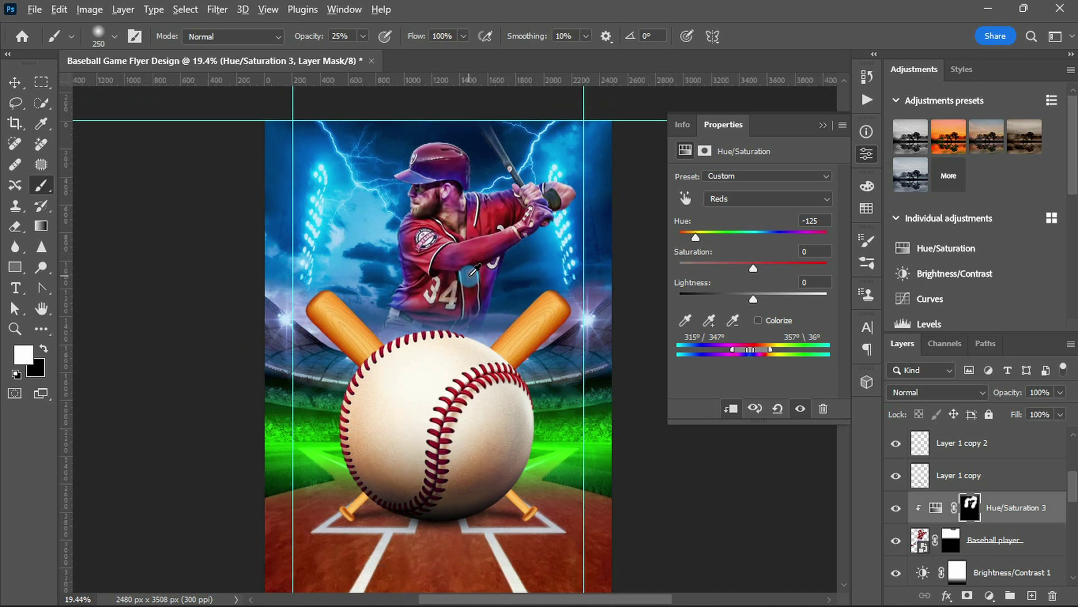
pyautogui.scroll(1, 465, 321)
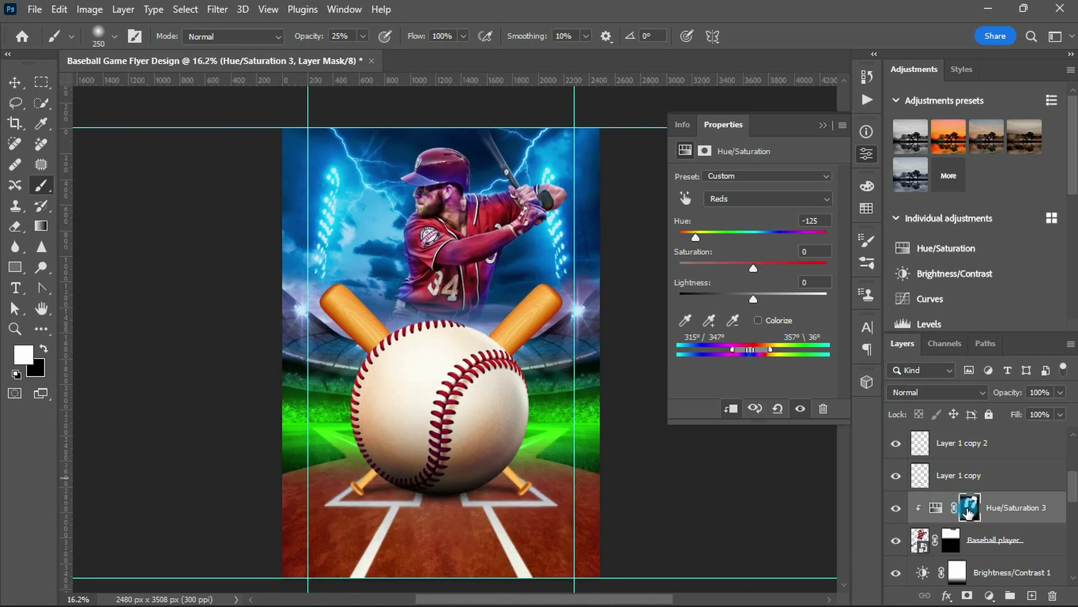
pyautogui.scroll(3, 950, 514)
pyautogui.click(990, 448)
# Add a white 20 pt Akrobat Black 'YOUR CLUB NAME PRESENTS' heading centred at the top
pyautogui.press('v')
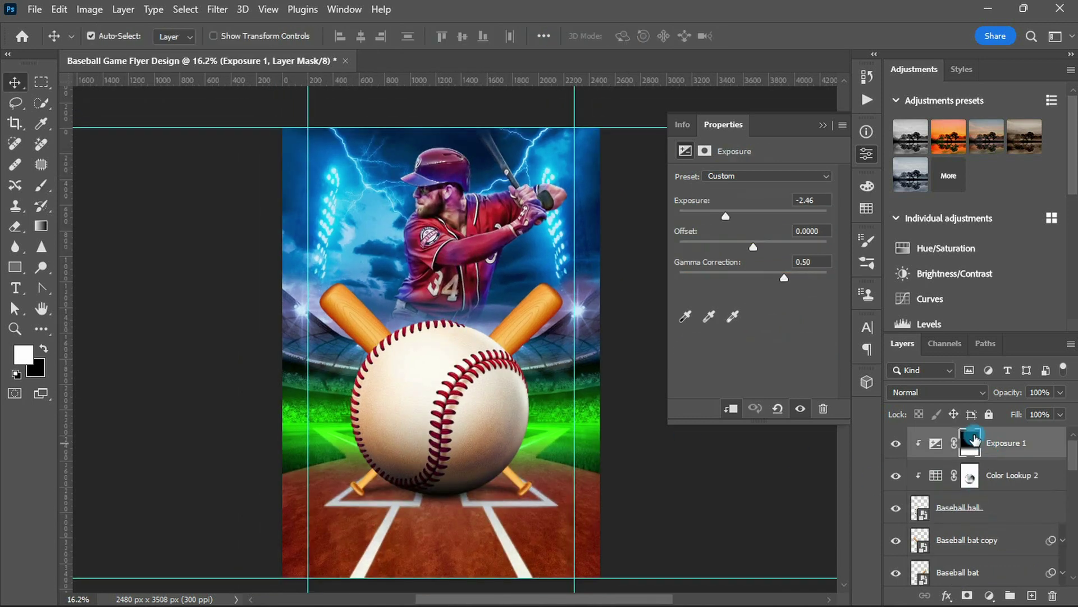
pyautogui.press('t')
pyautogui.click(428, 151)
pyautogui.click(821, 237)
pyautogui.click(706, 258)
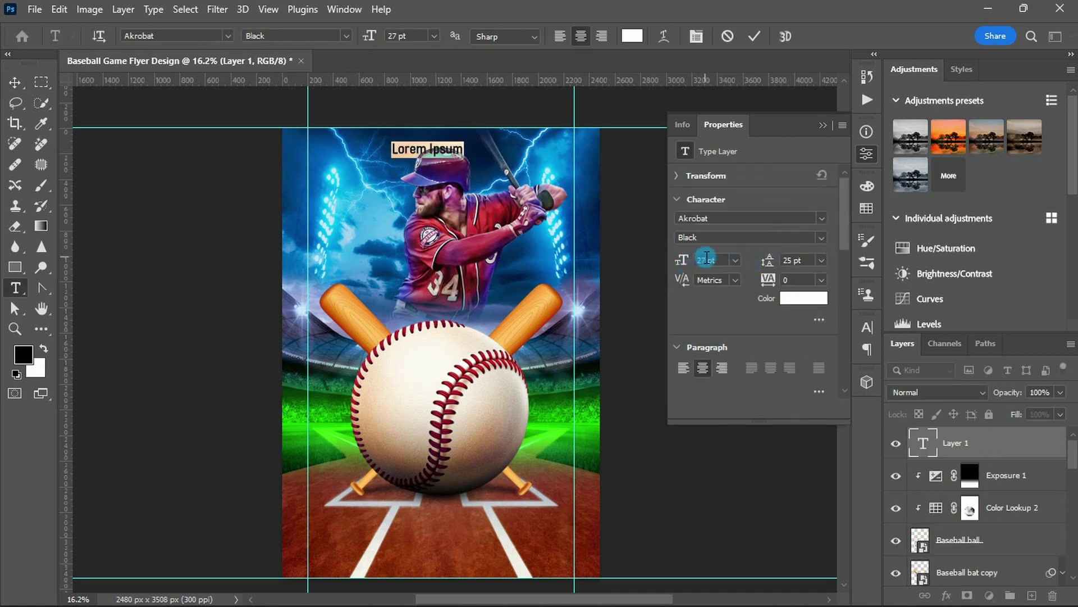
pyautogui.press('Tab')
pyautogui.write('20')
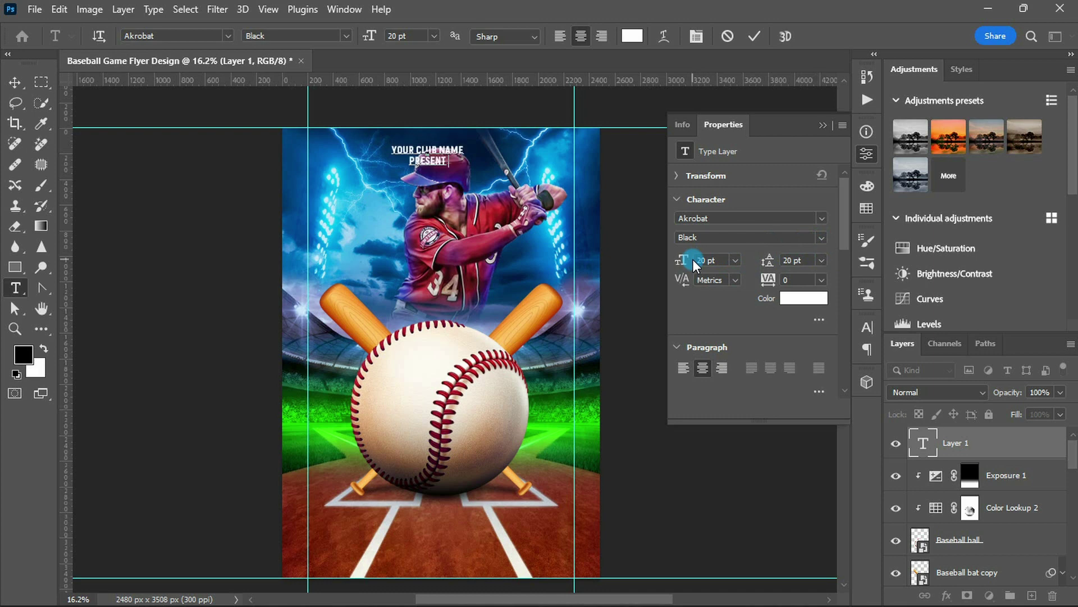
pyautogui.write('TS')
pyautogui.hotkey('ctrl', 'Return')
pyautogui.press('v')
pyautogui.moveTo(426, 157); pyautogui.dragTo(438, 150)
# Add 'GAME' in Academic M54, 135 pt, tracking 50, centred over the baseball
pyautogui.press('t')
pyautogui.click(409, 427)
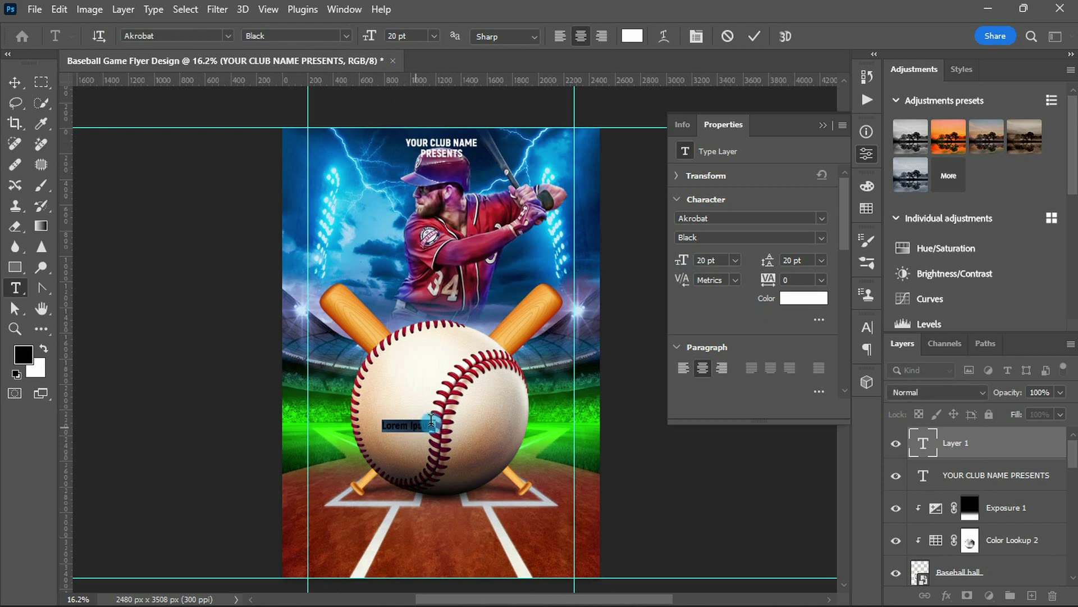
pyautogui.click(818, 218)
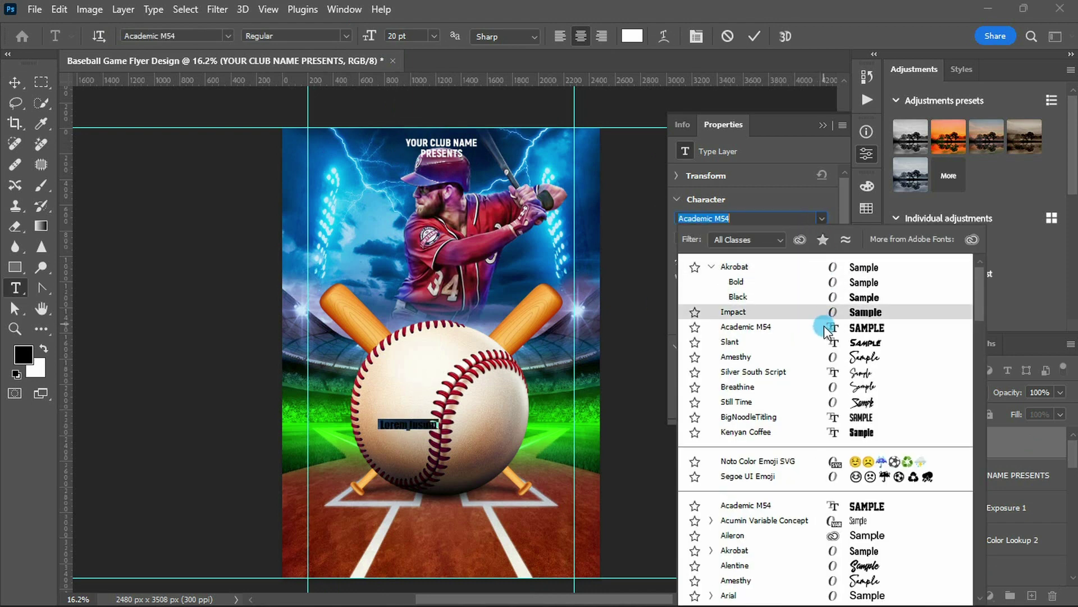
pyautogui.click(824, 325)
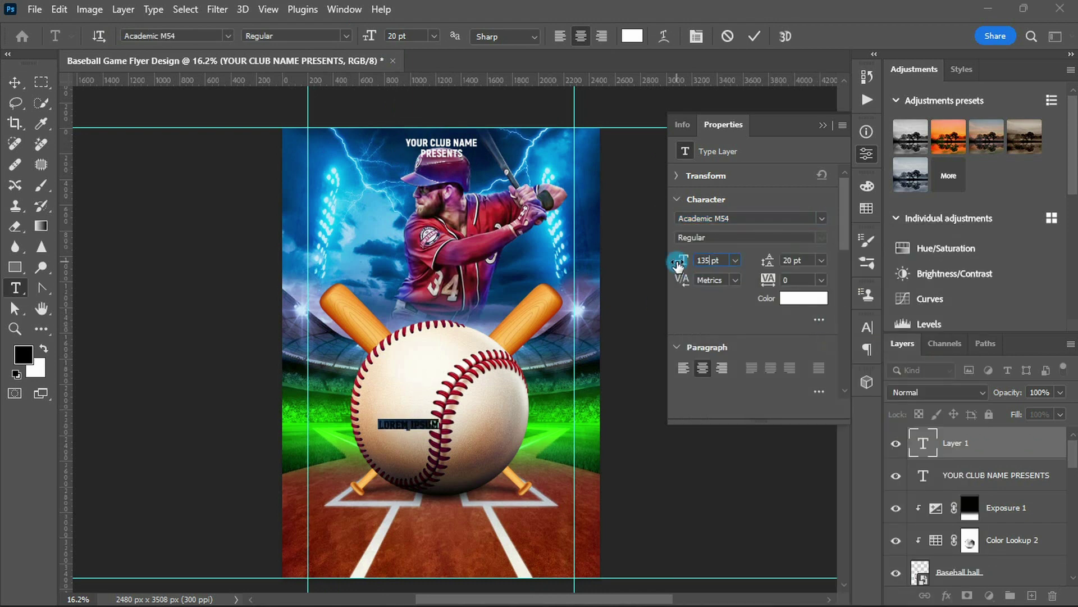
pyautogui.press('Tab')
pyautogui.press('Return')
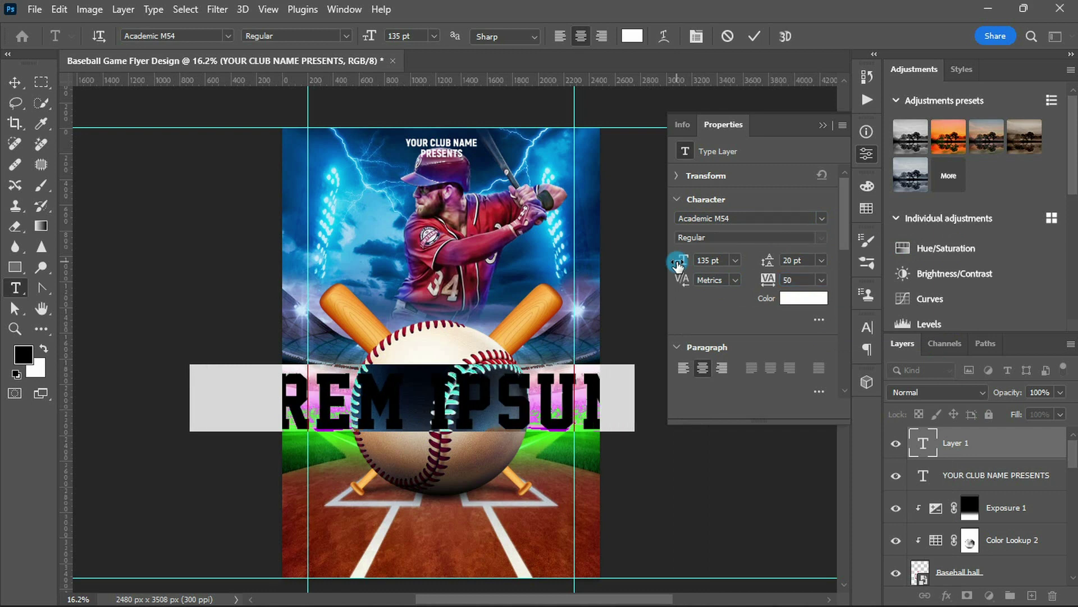
pyautogui.write('GAME')
pyautogui.hotkey('ctrl', 'Return')
pyautogui.press('v')
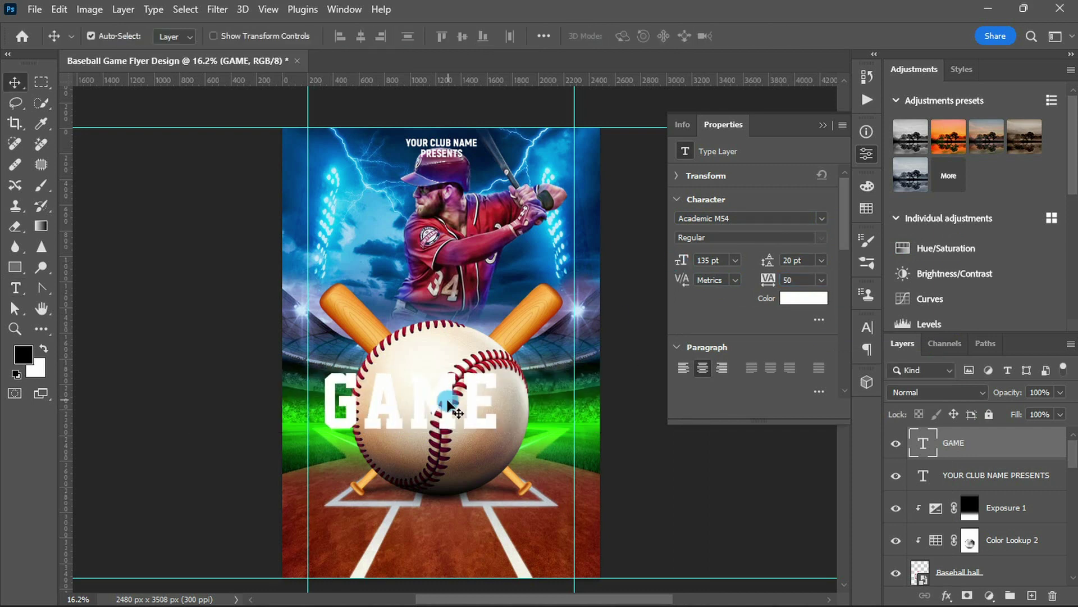
pyautogui.moveTo(449, 403); pyautogui.dragTo(480, 441)
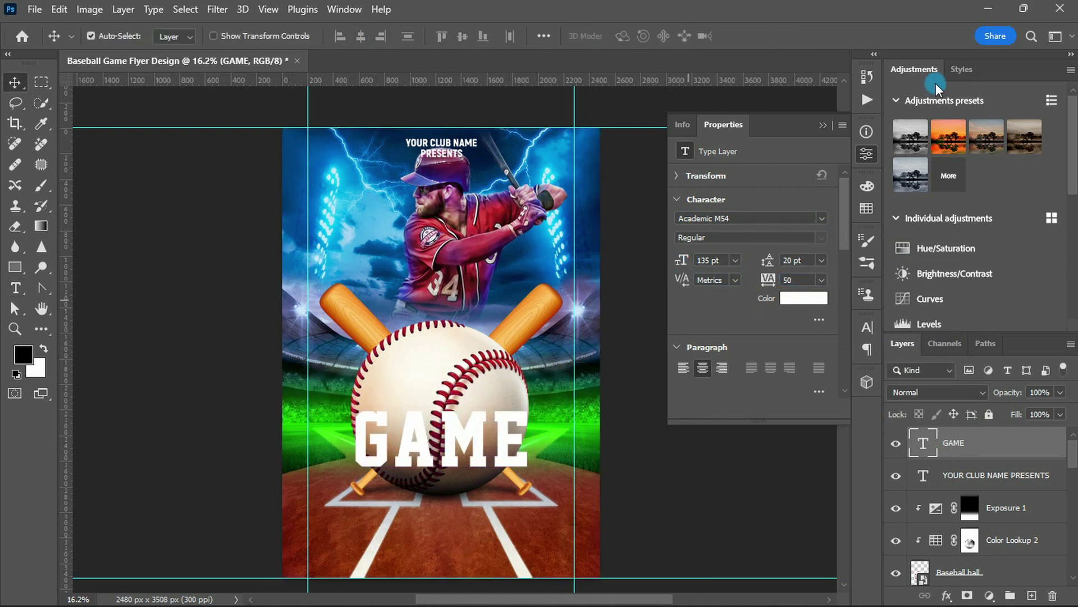
# Apply a gold style preset to GAME and add 'Baseball' text in Amesthy at 117 pt
pyautogui.click(960, 70)
pyautogui.click(894, 119)
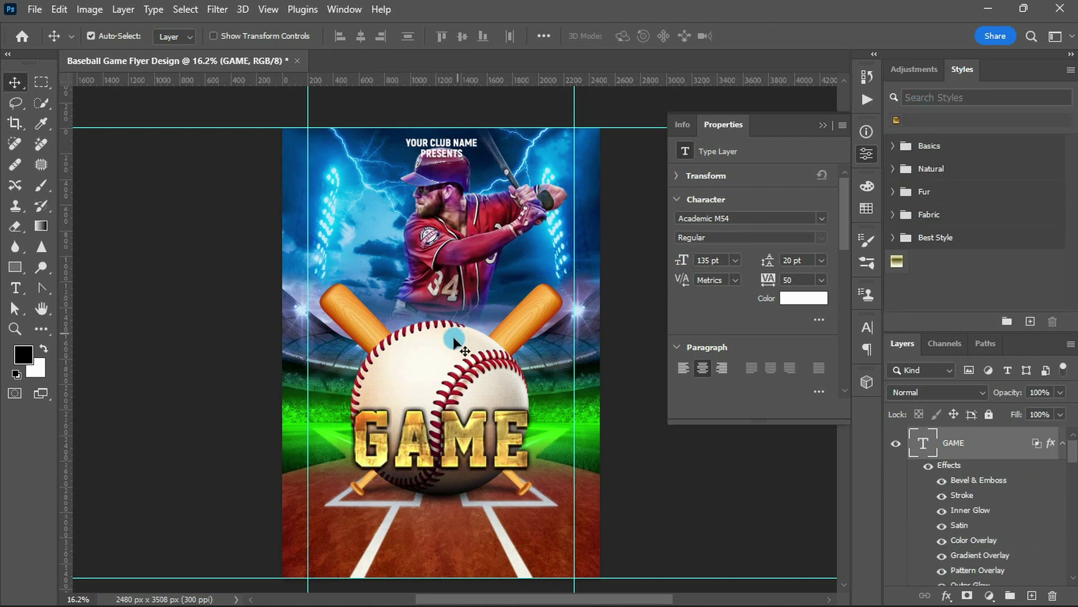
pyautogui.press('t')
pyautogui.click(409, 369)
pyautogui.click(818, 218)
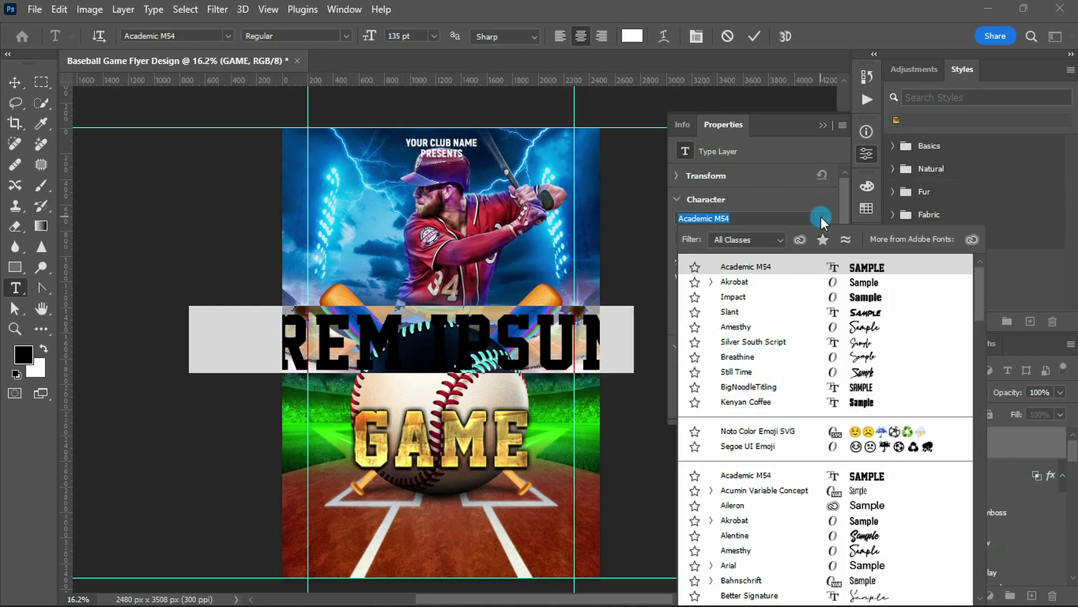
pyautogui.click(804, 323)
pyautogui.click(703, 261)
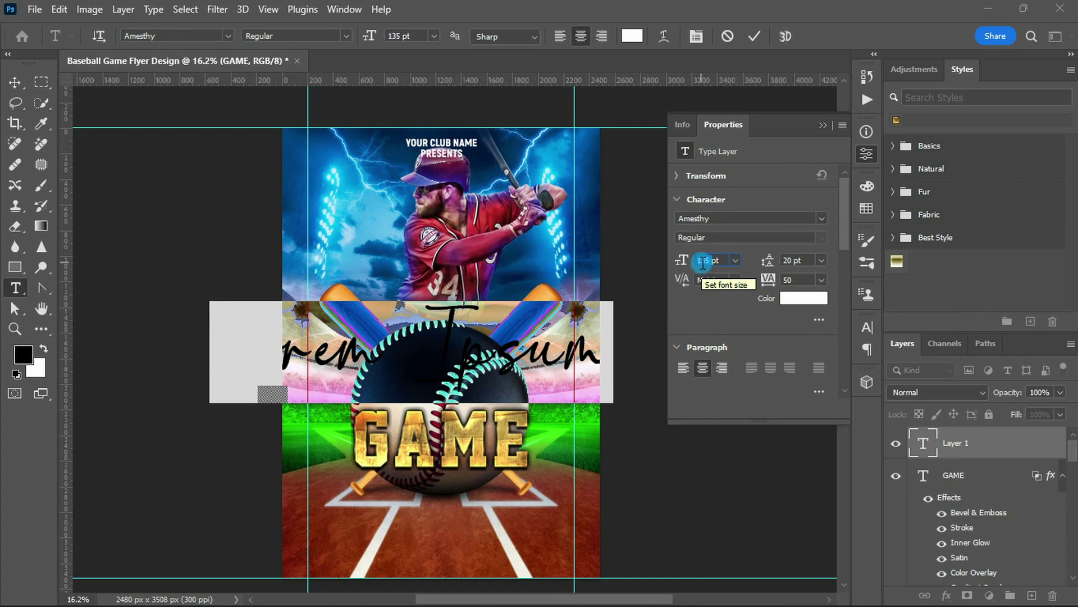
pyautogui.write('117')
pyautogui.press('Tab')
pyautogui.press('Return')
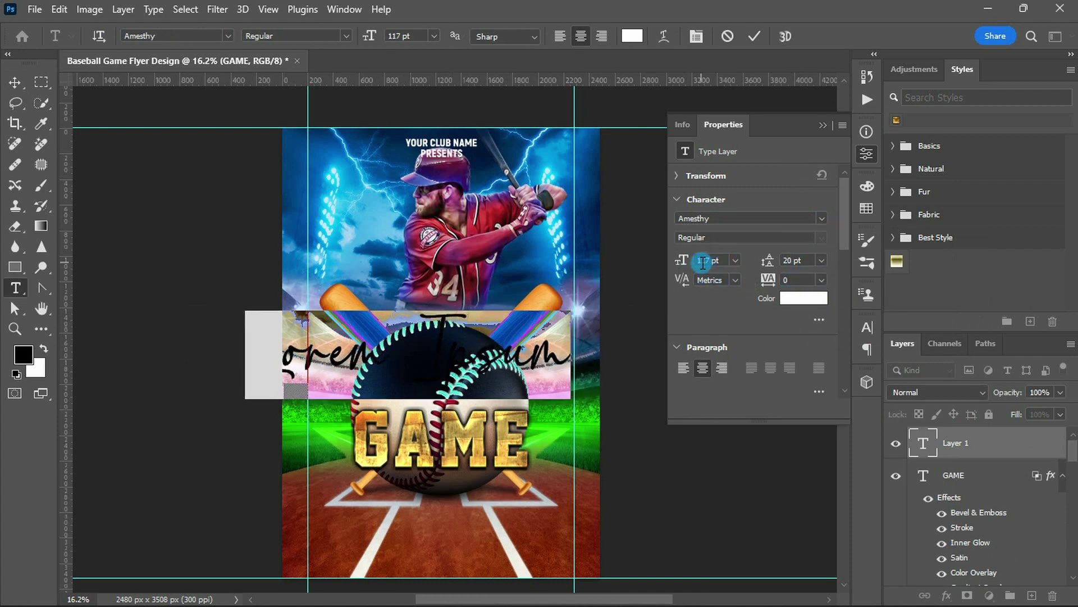
pyautogui.write('Baseball')
pyautogui.hotkey('ctrl', 'Return')
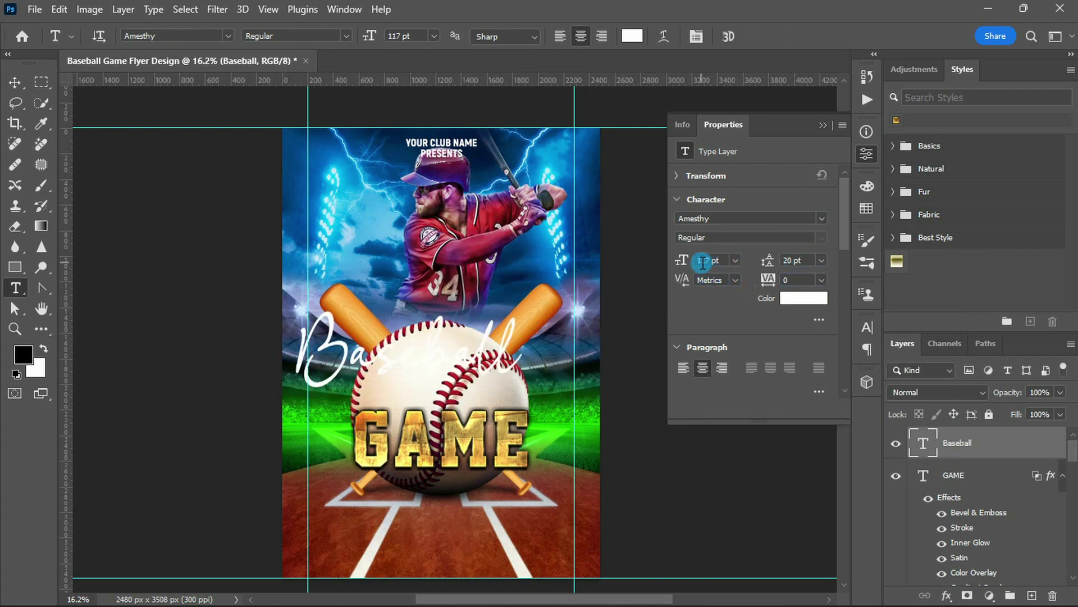
# Give Baseball a Gradient Overlay running from cyan 00e4ff to teal 067e8b
pyautogui.click(947, 595)
pyautogui.click(955, 548)
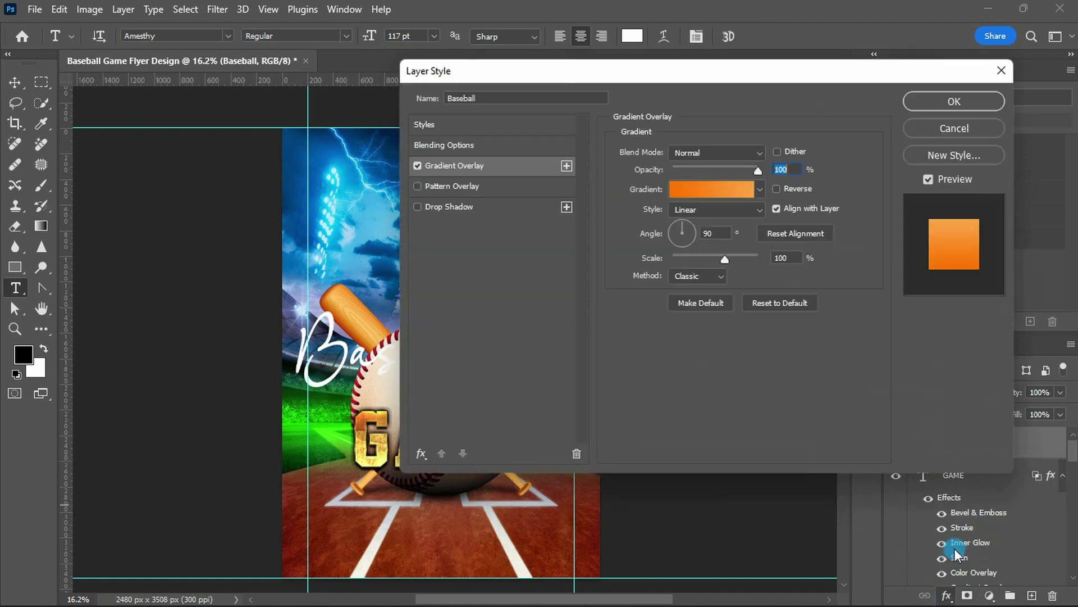
pyautogui.click(724, 191)
pyautogui.click(370, 343)
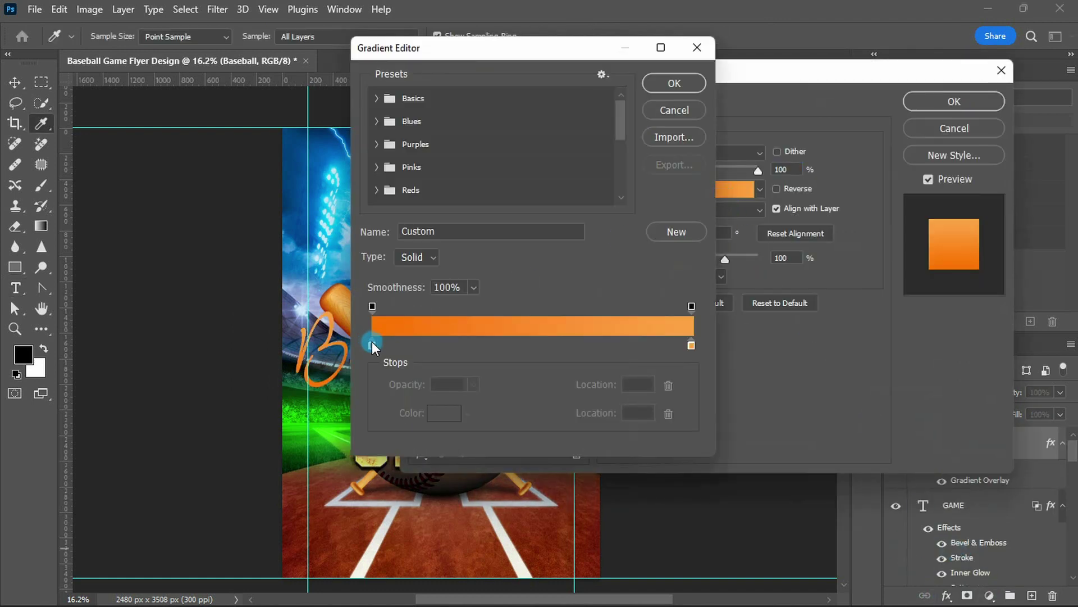
pyautogui.doubleClick(372, 341)
pyautogui.write('00e4ff')
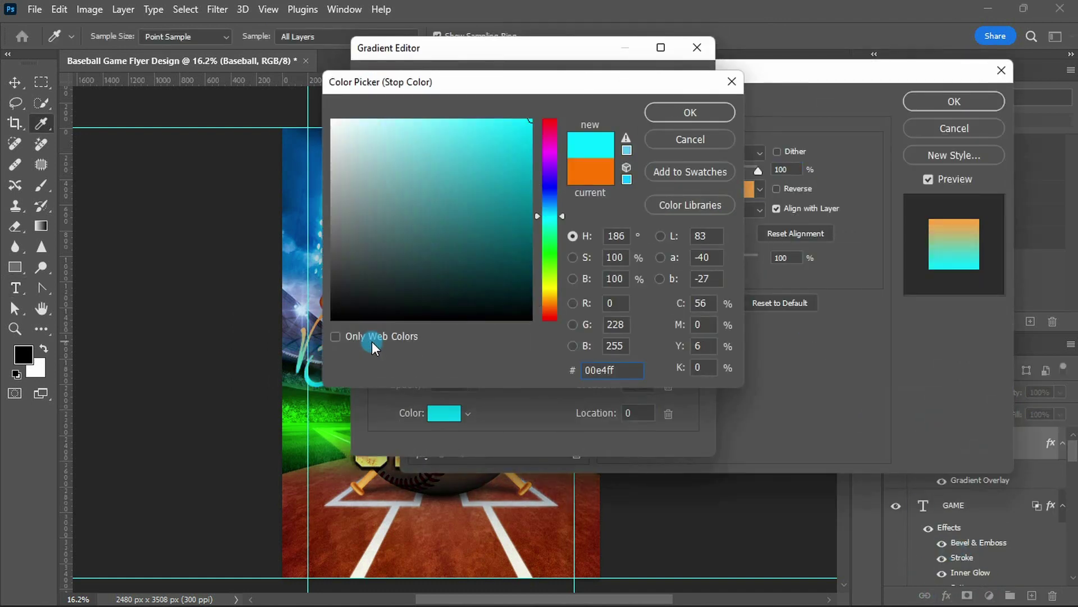
pyautogui.press('Return')
pyautogui.doubleClick(690, 345)
pyautogui.write('067e8b')
pyautogui.press('Return')
# Add a middle cyan stop to the gradient and darken its left and middle stops
pyautogui.click(371, 343)
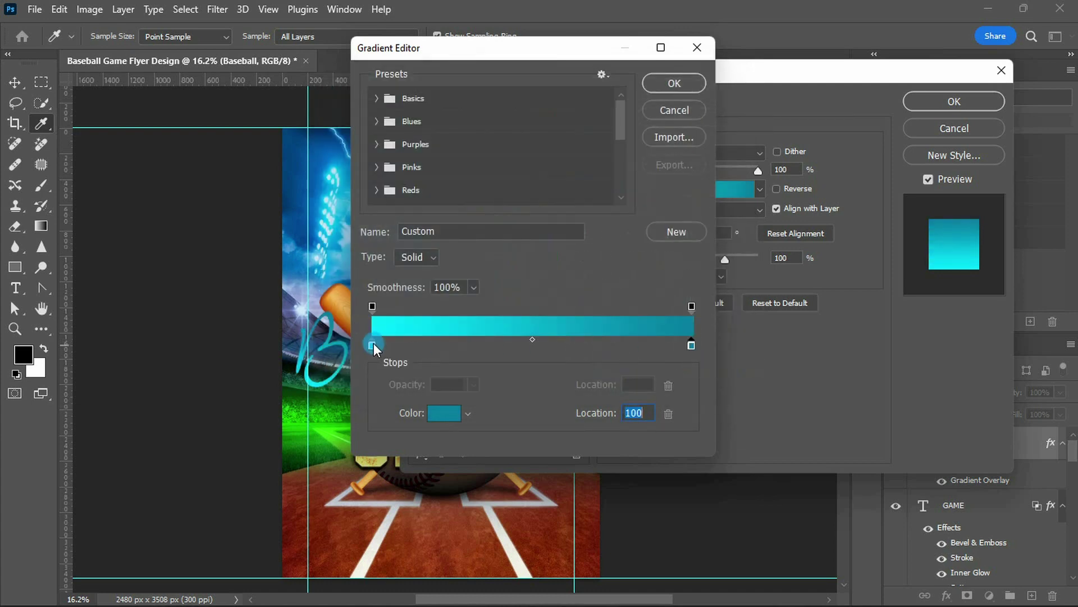
pyautogui.click(525, 345)
pyautogui.doubleClick(372, 345)
pyautogui.click(534, 156)
pyautogui.click(688, 111)
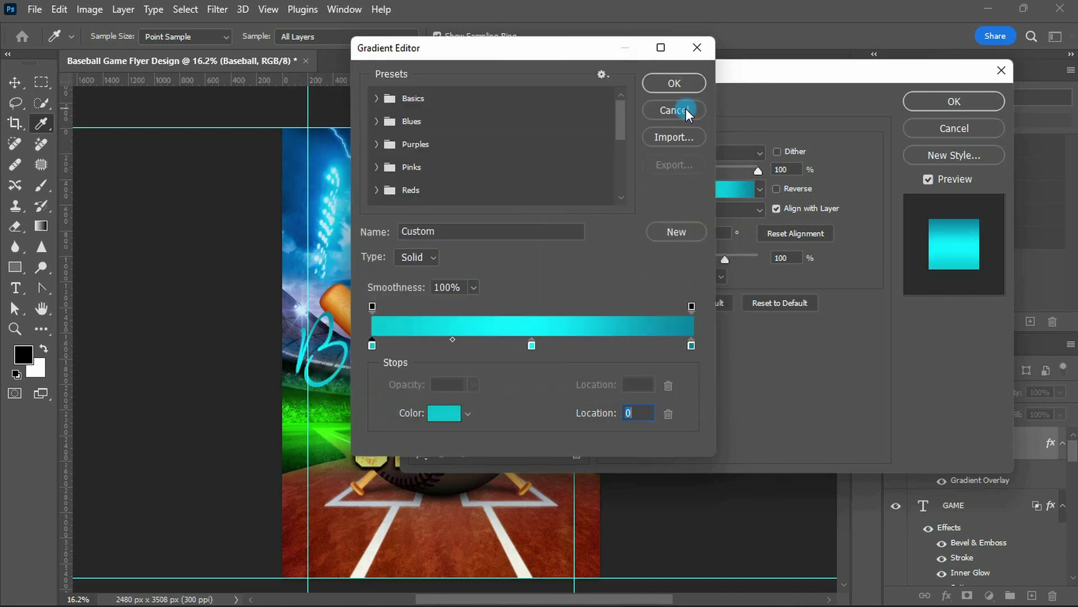
pyautogui.press('Return')
pyautogui.write('-90')
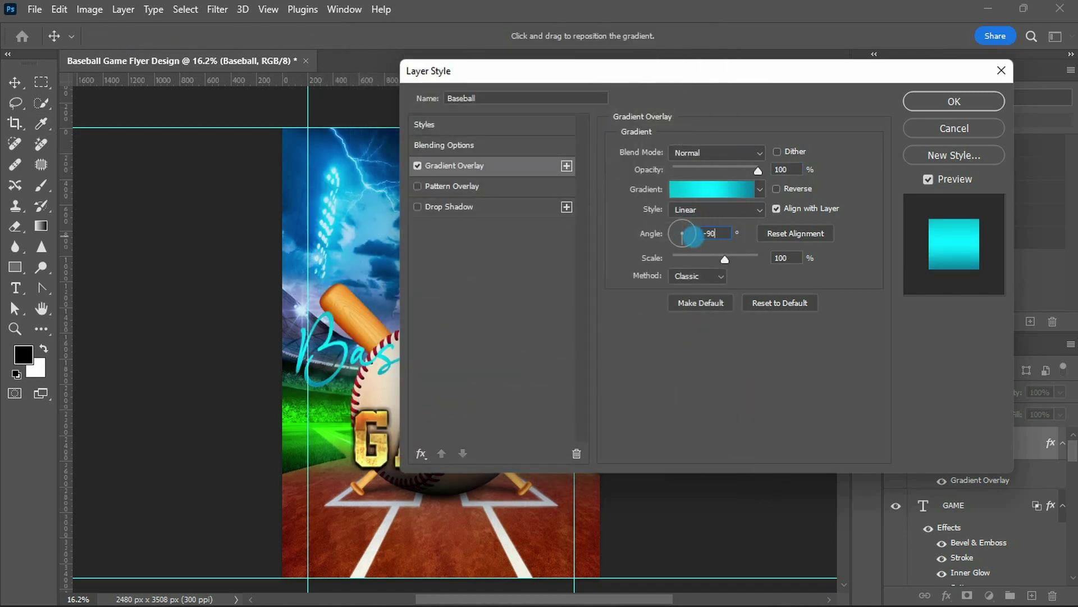
pyautogui.click(696, 191)
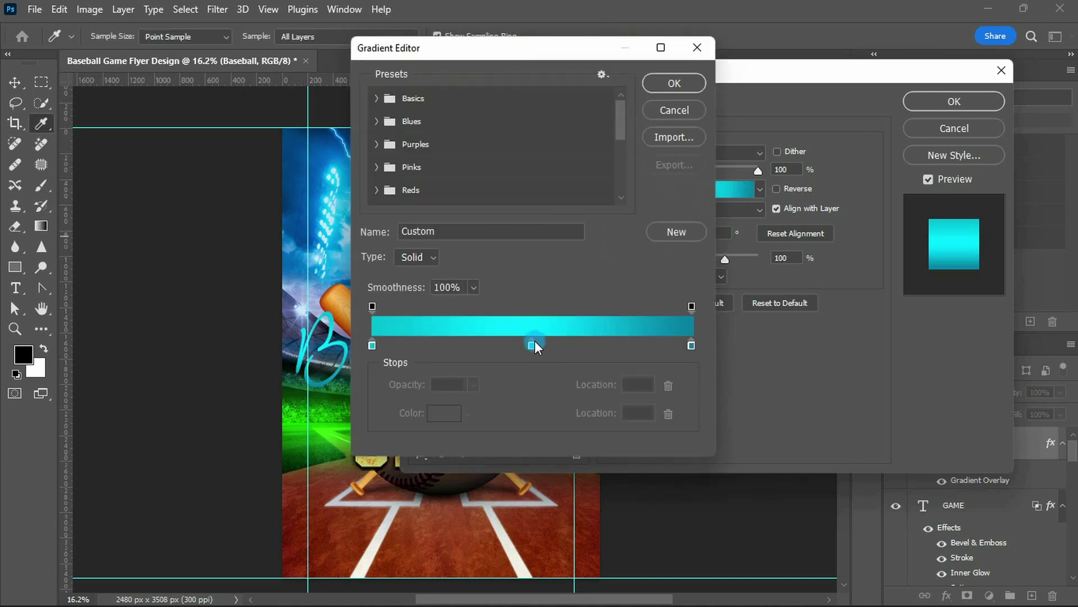
pyautogui.doubleClick(534, 342)
pyautogui.click(531, 132)
pyautogui.click(675, 111)
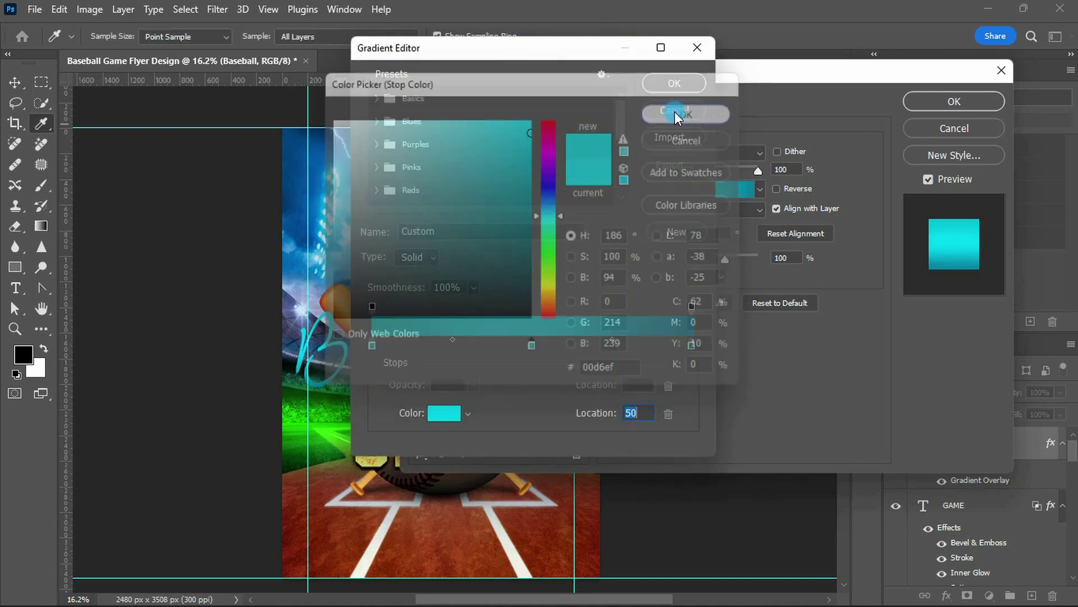
pyautogui.click(655, 84)
# Add a 7 px white outside Stroke to the Baseball title
pyautogui.click(421, 454)
pyautogui.click(460, 295)
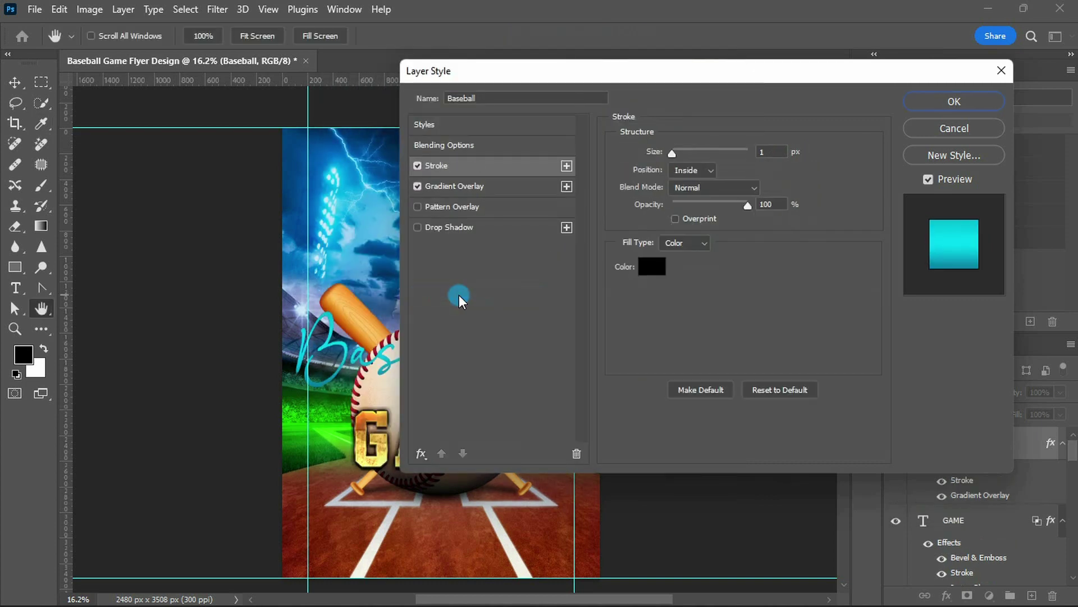
pyautogui.click(684, 183)
pyautogui.click(764, 152)
pyautogui.write('7')
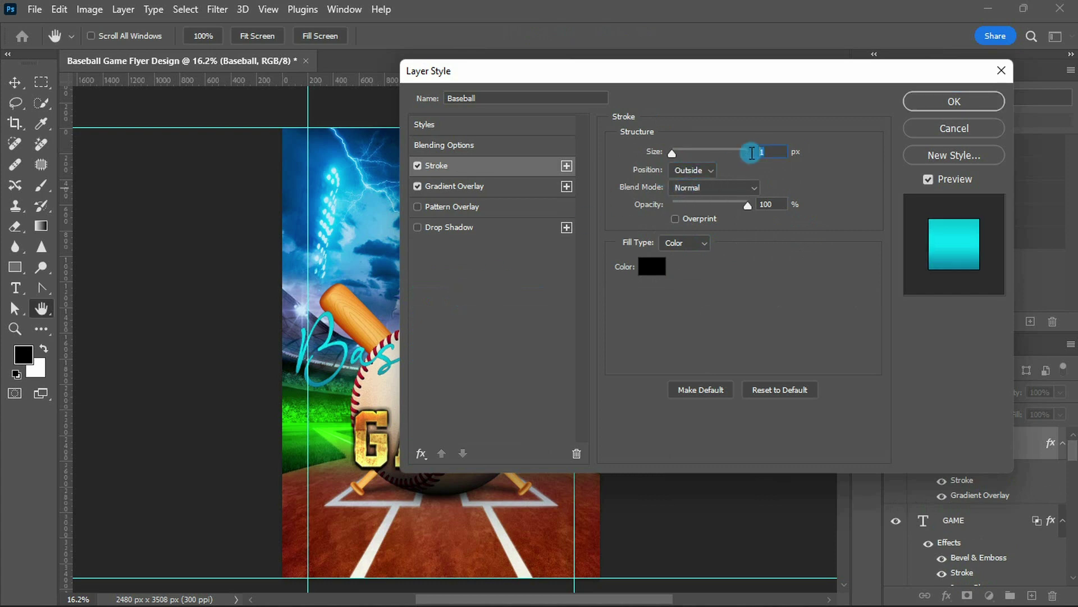
pyautogui.click(652, 269)
pyautogui.write('ffffff')
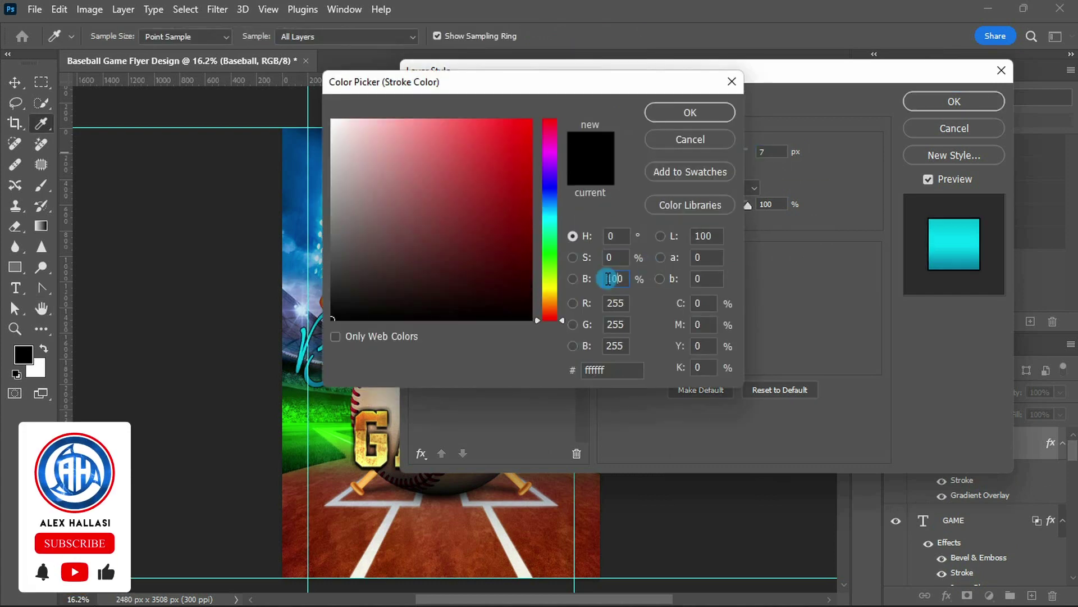
pyautogui.press('Return')
pyautogui.press('Return')
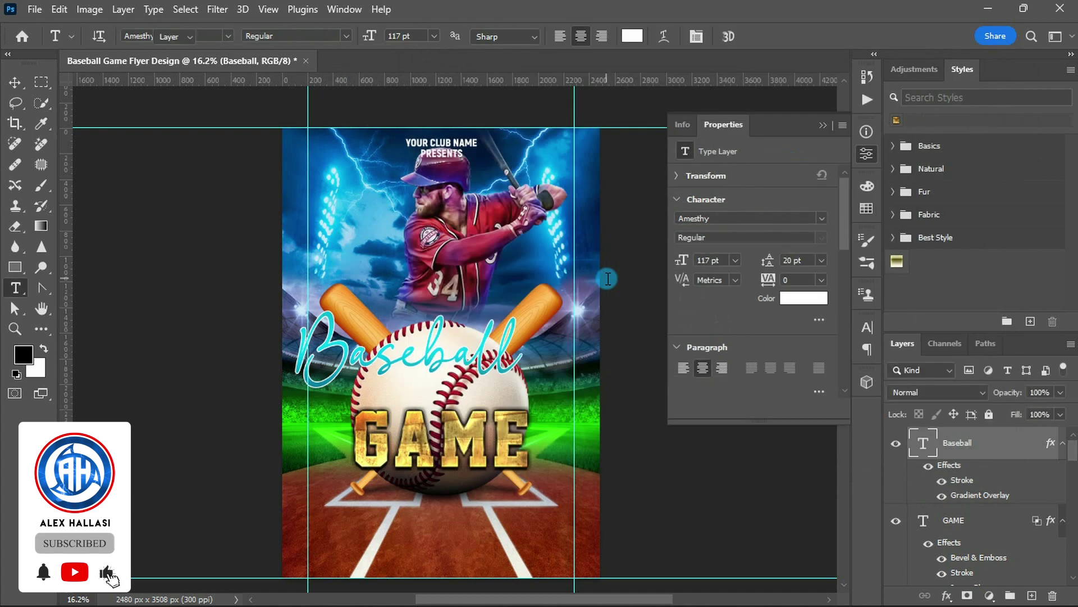
# Move Baseball down onto GAME and type the date line below in Akrobat Black
pyautogui.press('v')
pyautogui.moveTo(444, 350)
pyautogui.mouseDown()
pyautogui.moveTo(461, 353)
pyautogui.moveTo(473, 395)
pyautogui.mouseUp()
pyautogui.press('t')
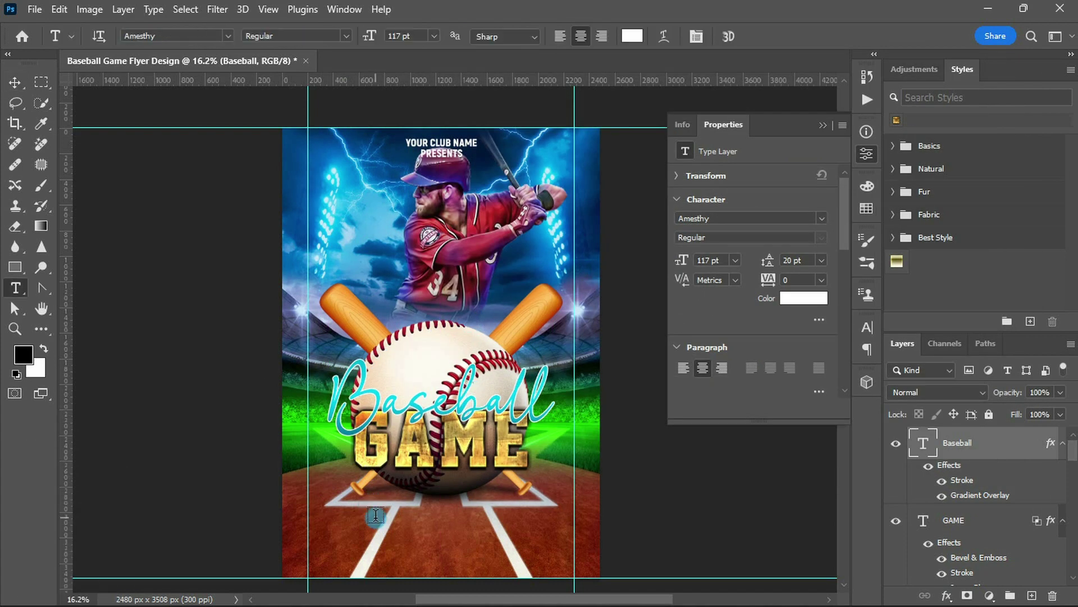
pyautogui.click(376, 514)
pyautogui.click(727, 221)
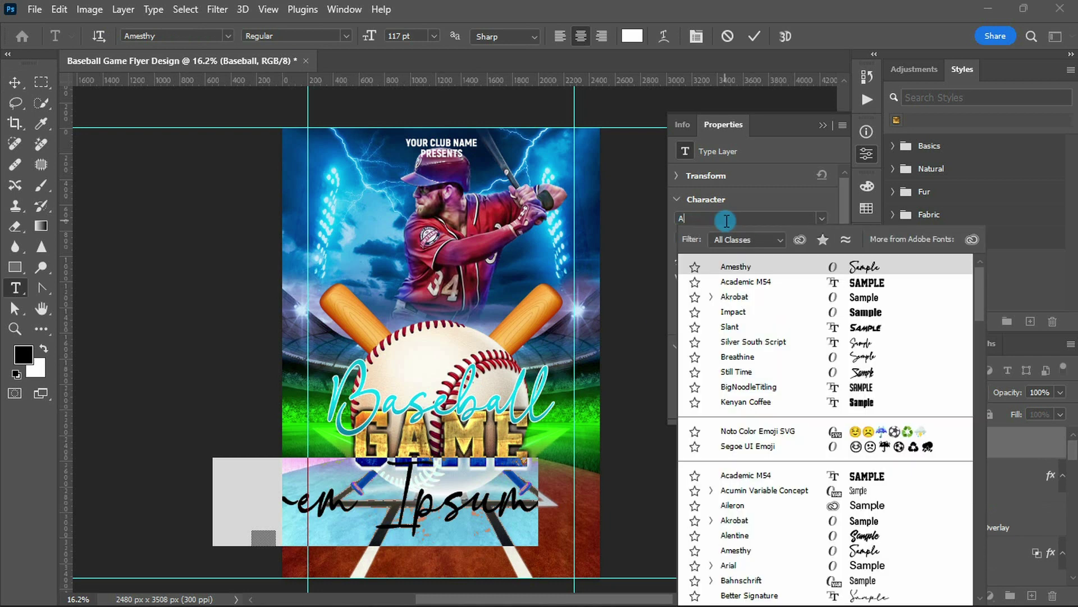
pyautogui.write('akrobat')
pyautogui.click(722, 281)
pyautogui.click(682, 263)
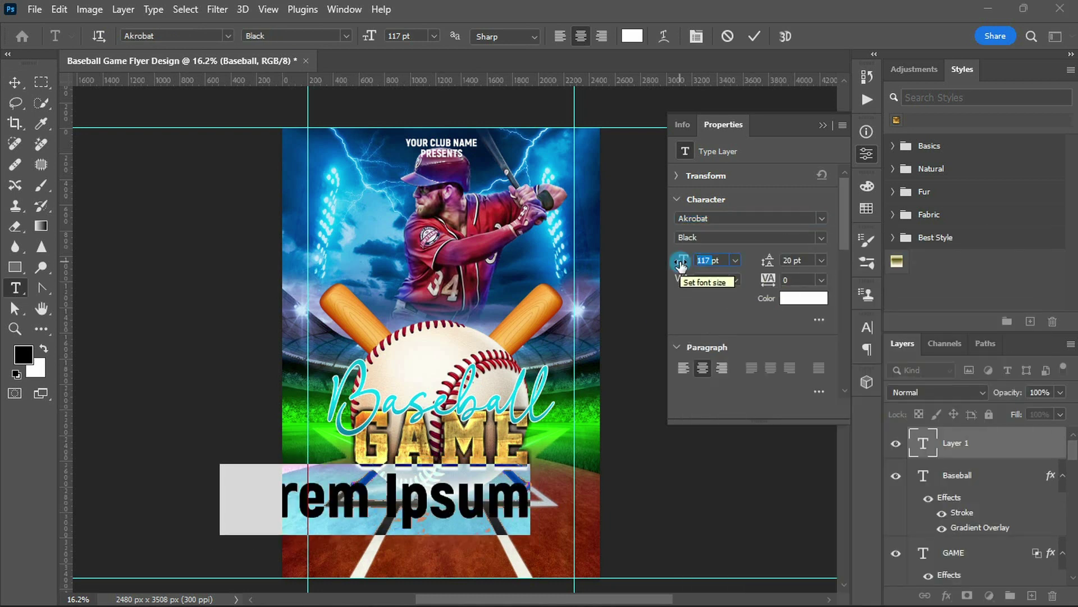
pyautogui.write('SATURDAY')
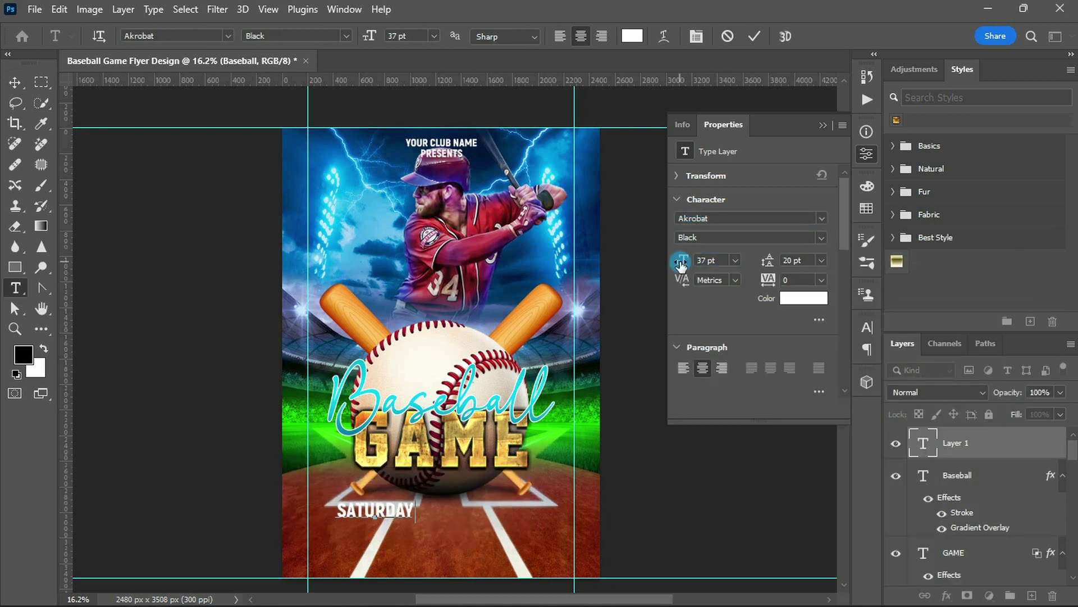
pyautogui.write('TH NOVEMBER')
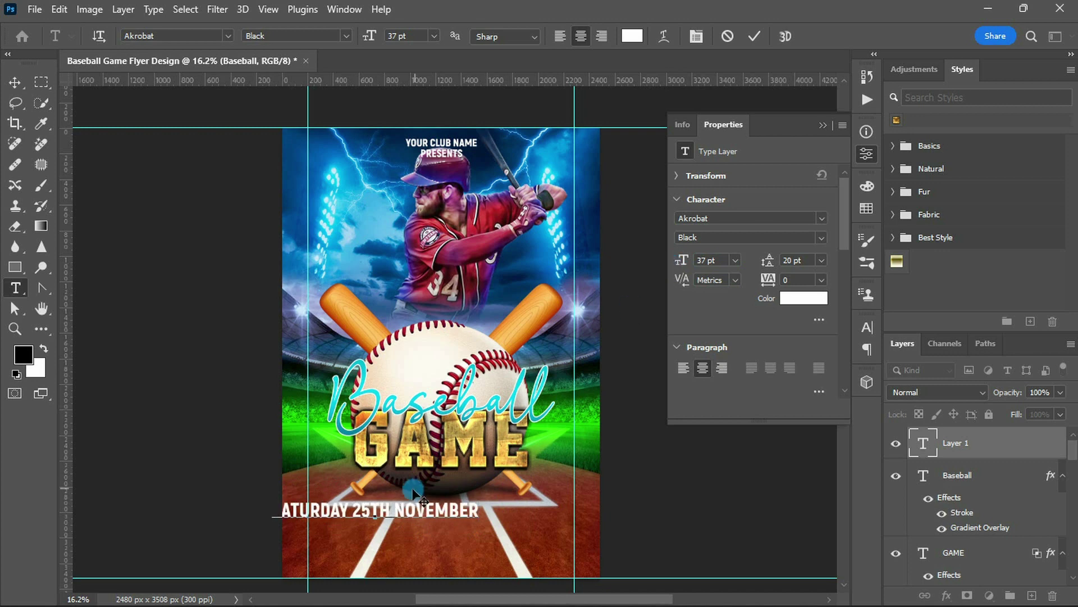
# Make TH superscript and centre the date line horizontally below GAME
pyautogui.click(867, 327)
pyautogui.click(774, 437)
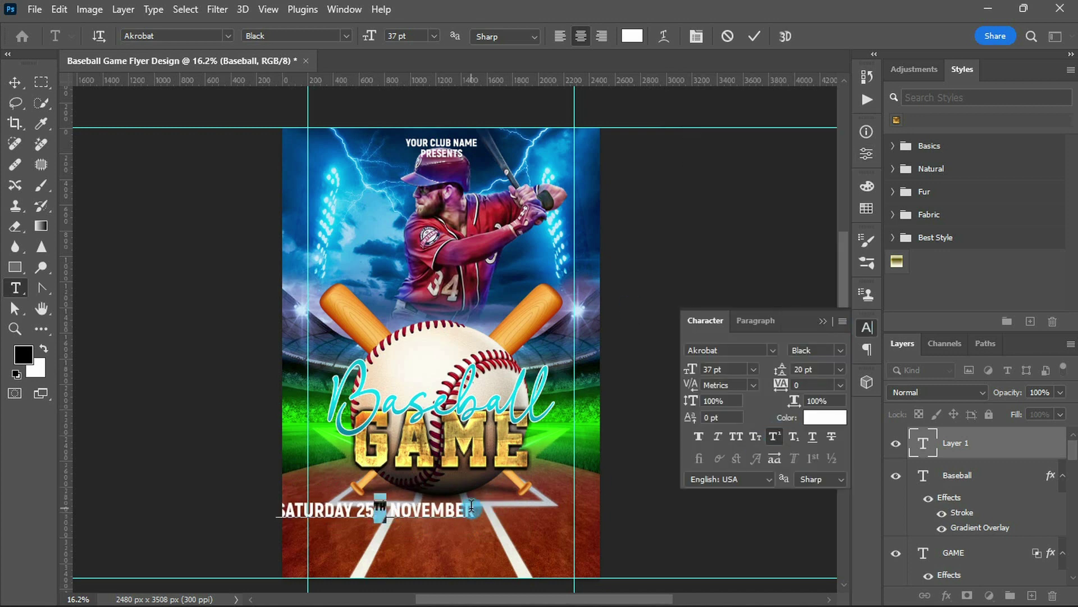
pyautogui.click(471, 507)
pyautogui.hotkey('ctrl', 'Return')
pyautogui.press('v')
pyautogui.moveTo(471, 507); pyautogui.dragTo(521, 514)
pyautogui.hotkey('ctrl', 'a')
pyautogui.click(361, 36)
pyautogui.hotkey('ctrl', 'd')
# Give the date an ff7400-to-ffa457 Gradient Overlay and a Drop Shadow
pyautogui.click(947, 597)
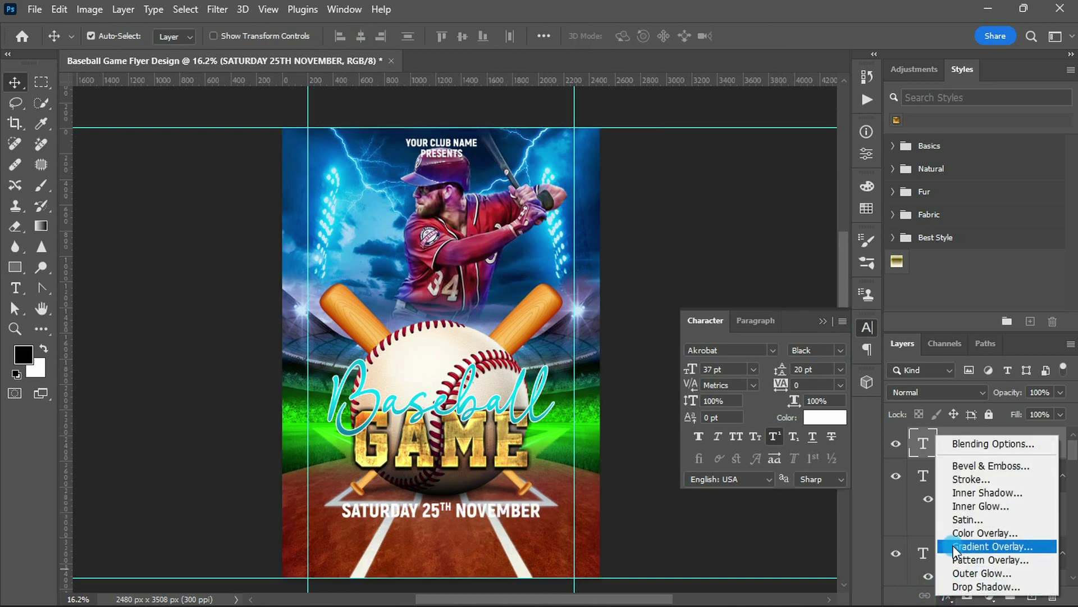
pyautogui.click(955, 545)
pyautogui.click(713, 189)
pyautogui.moveTo(532, 345); pyautogui.dragTo(524, 368)
pyautogui.click(373, 344)
pyautogui.doubleClick(372, 344)
pyautogui.write('ff74')
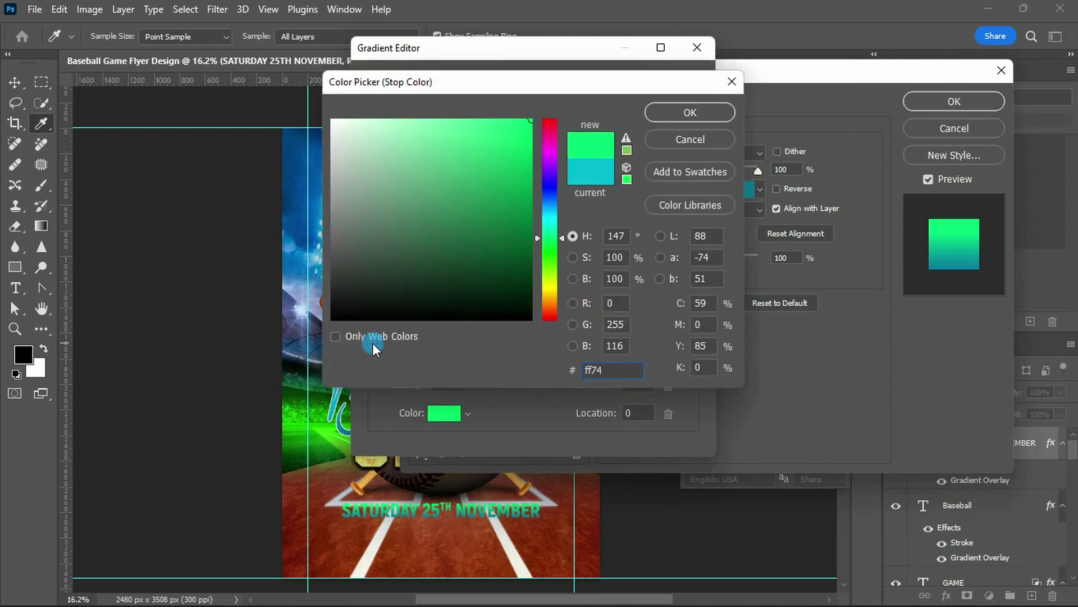
pyautogui.write('00')
pyautogui.press('Return')
pyautogui.doubleClick(690, 346)
pyautogui.write('f')
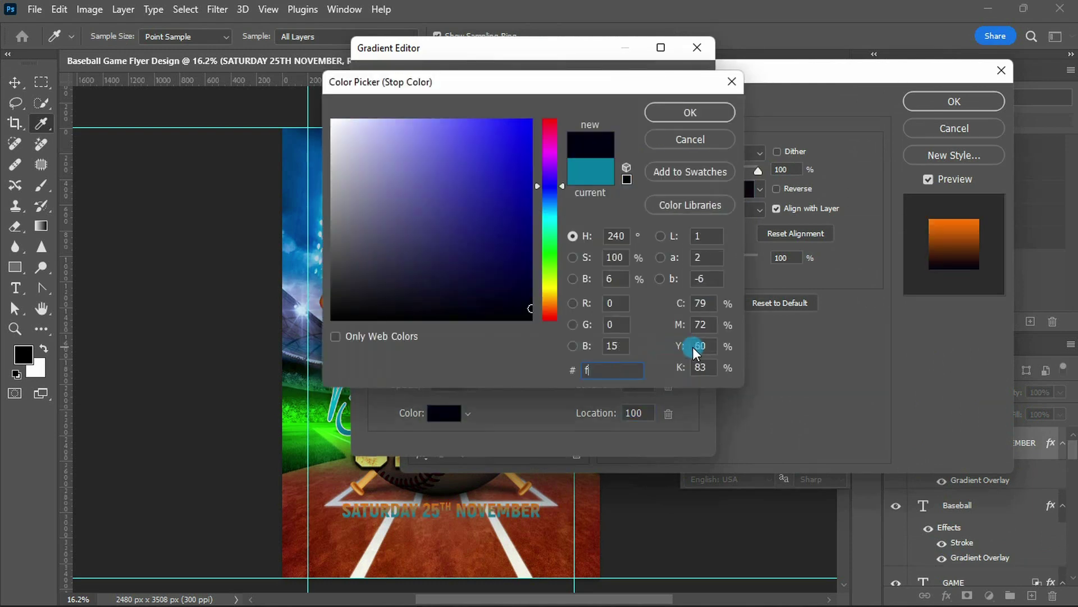
pyautogui.write('fa457')
pyautogui.press('Return')
pyautogui.press('Return')
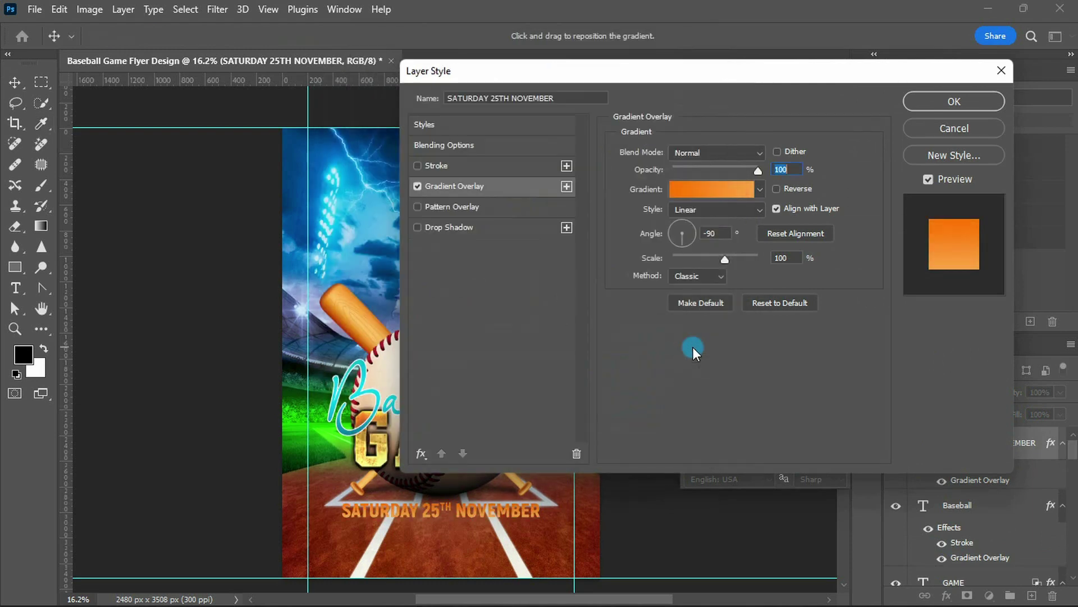
pyautogui.click(507, 227)
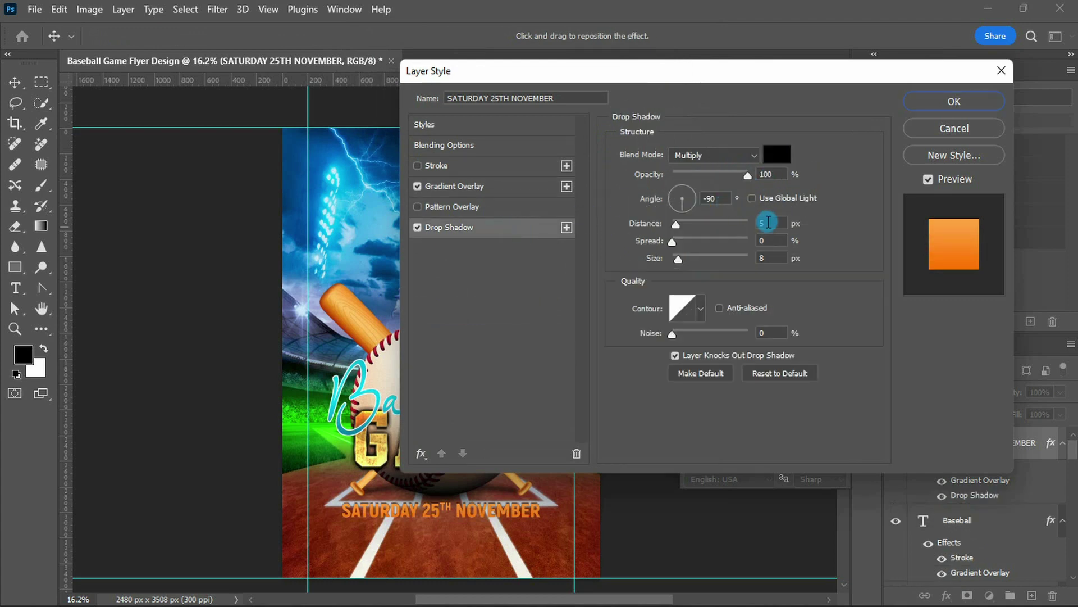
pyautogui.press('Return')
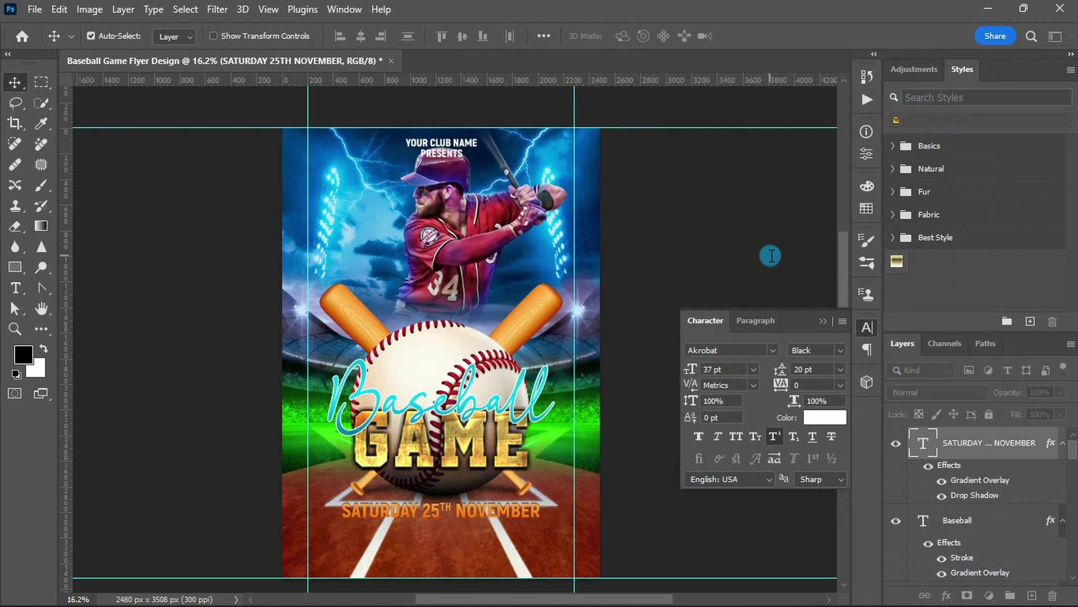
# Type the details block with tickets $25, free parking, address and website lines
pyautogui.press('t')
pyautogui.click(377, 548)
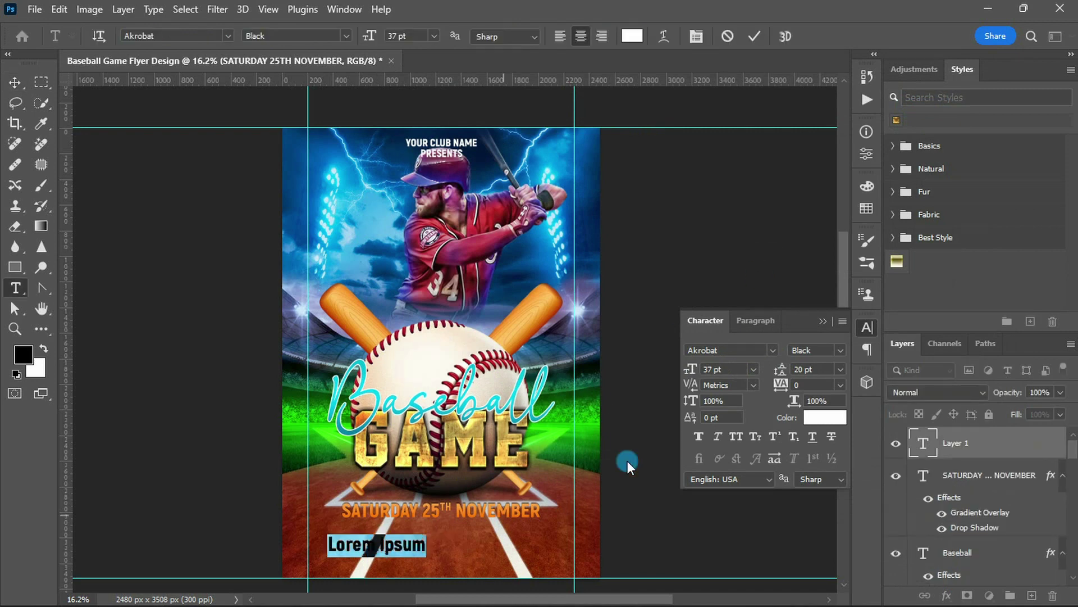
pyautogui.press('Tab')
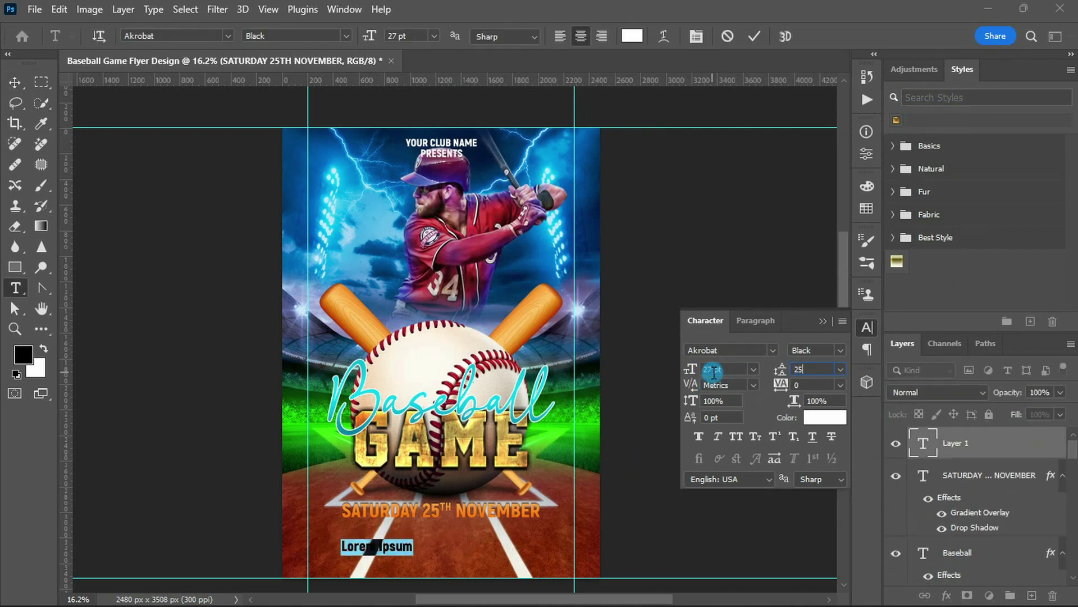
pyautogui.write('TICKETS $')
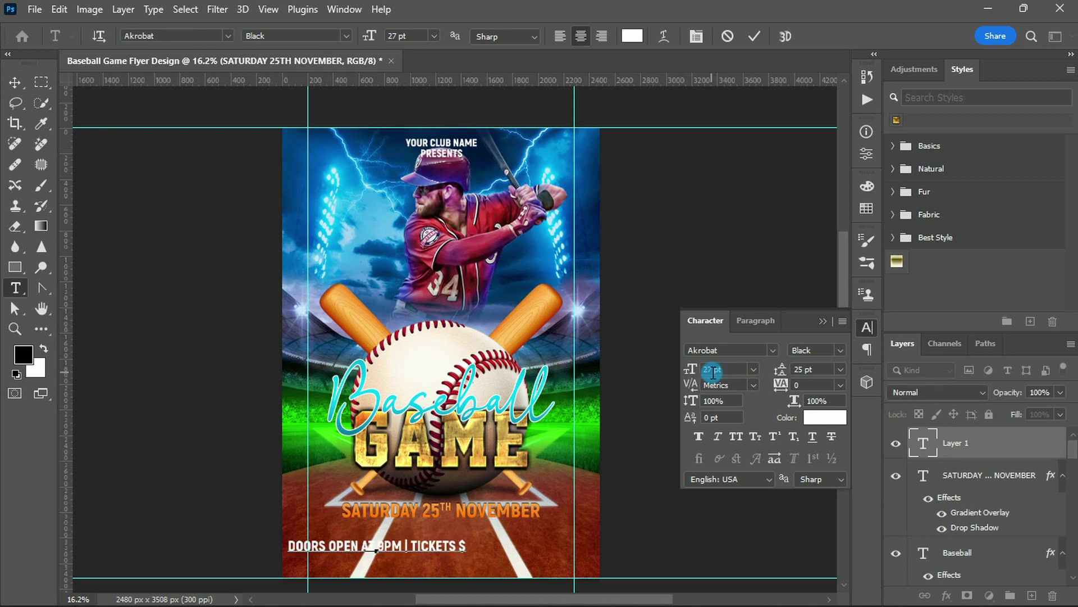
pyautogui.write(' 25 & FREE PARKING TREET AV ')
pyautogui.write('12TH YOUR ADDRESS HERE')
pyautogui.press('Return')
pyautogui.write('WWW.')
pyautogui.hotkey('ctrl', 'Return')
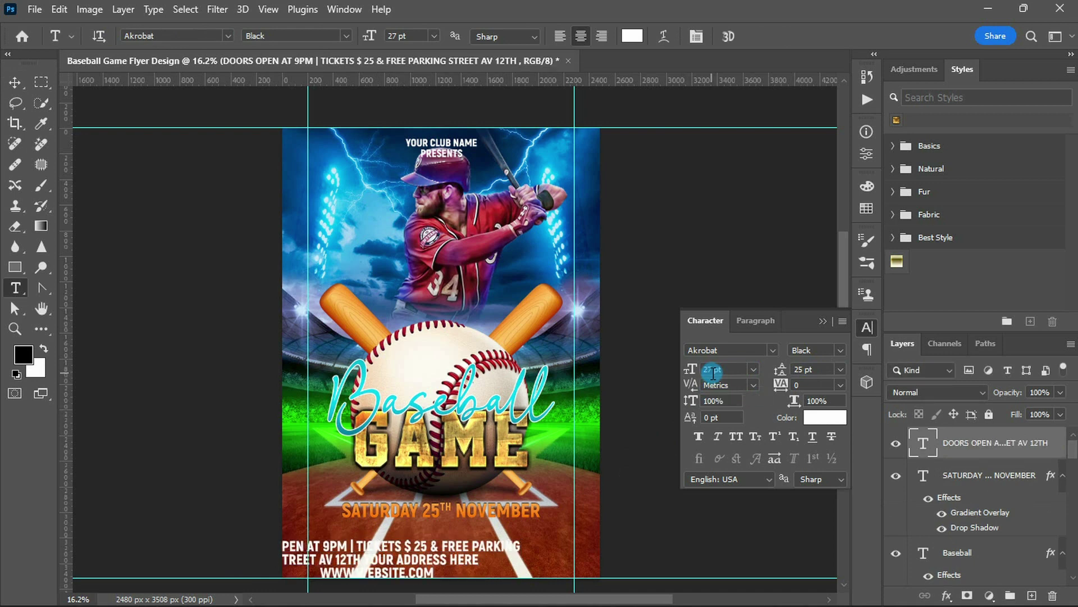
# Copy the drop shadow onto the details, centre them, and set them to 23 pt
pyautogui.press('v')
pyautogui.moveTo(975, 527); pyautogui.dragTo(997, 456)
pyautogui.hotkey('ctrl', 'a')
pyautogui.click(360, 37)
pyautogui.hotkey('ctrl', 'd')
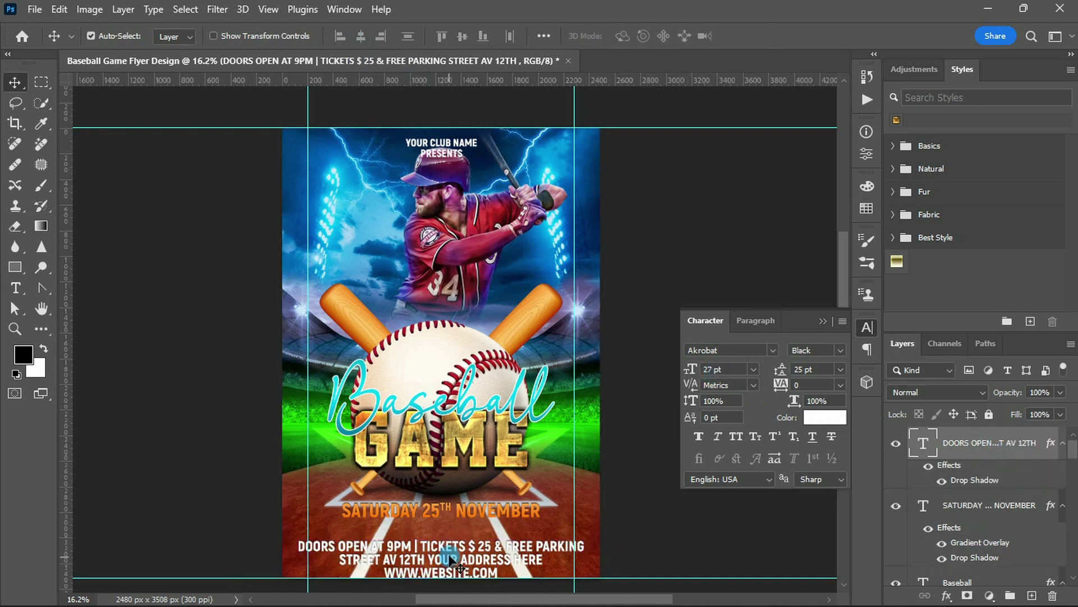
pyautogui.moveTo(455, 572); pyautogui.dragTo(454, 542)
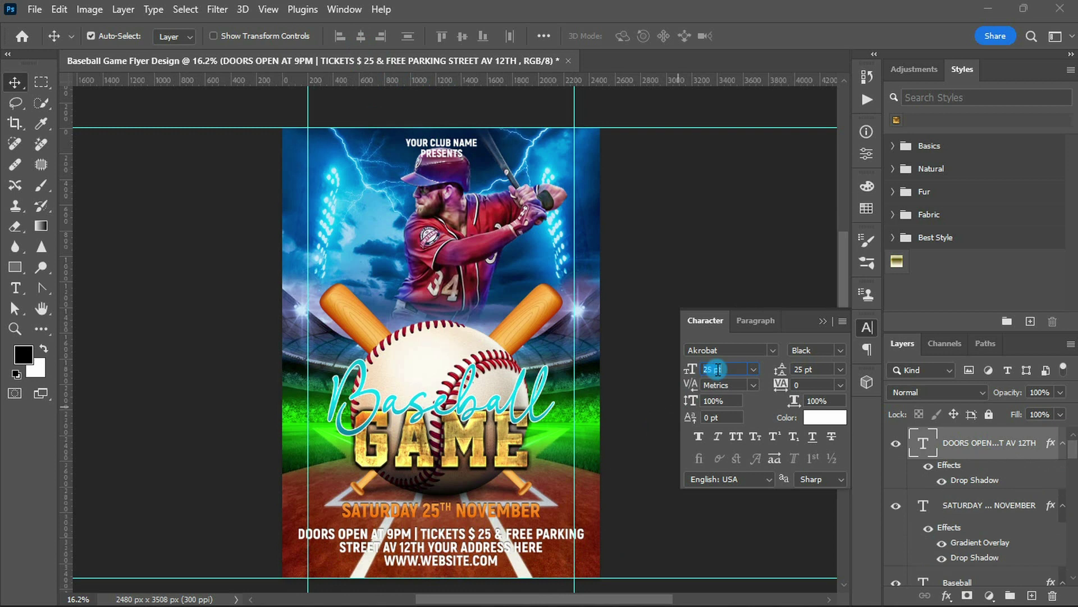
pyautogui.write('23')
pyautogui.press('Return')
pyautogui.write('|')
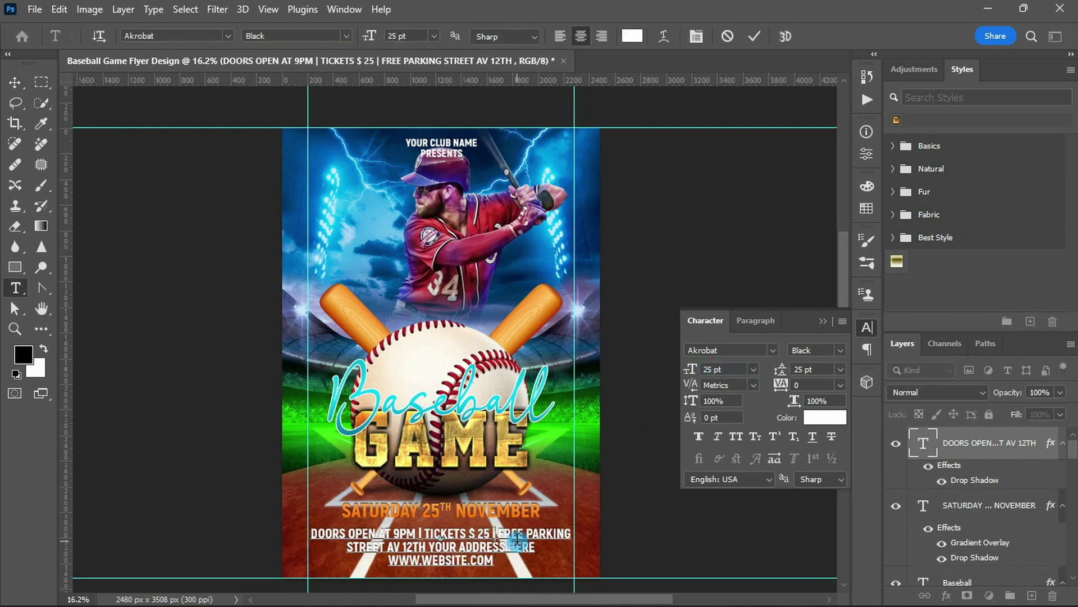
pyautogui.moveTo(460, 511); pyautogui.dragTo(464, 514)
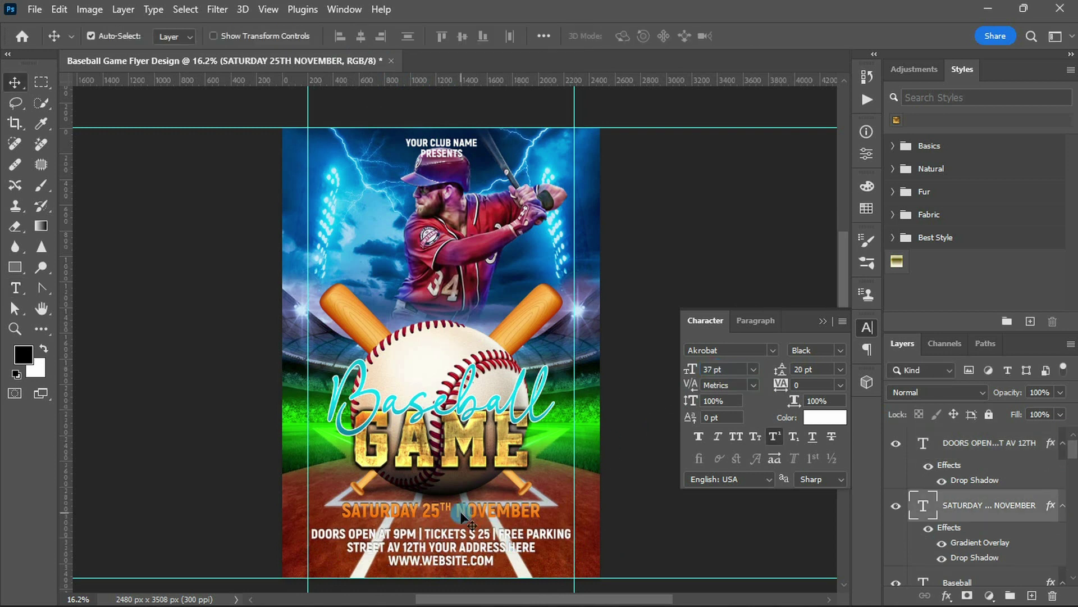
pyautogui.click(1063, 442)
# Add an Exposure adjustment layer with exposure -3.5 and gamma 0.60
pyautogui.click(1062, 475)
pyautogui.click(1005, 539)
pyautogui.click(990, 595)
pyautogui.click(989, 409)
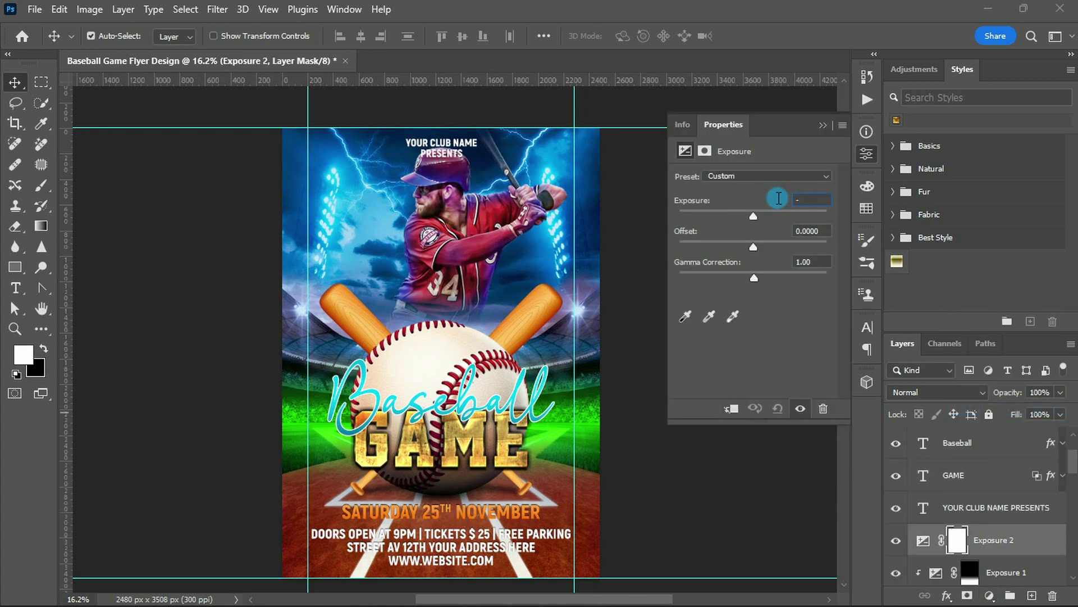
pyautogui.write('3.5')
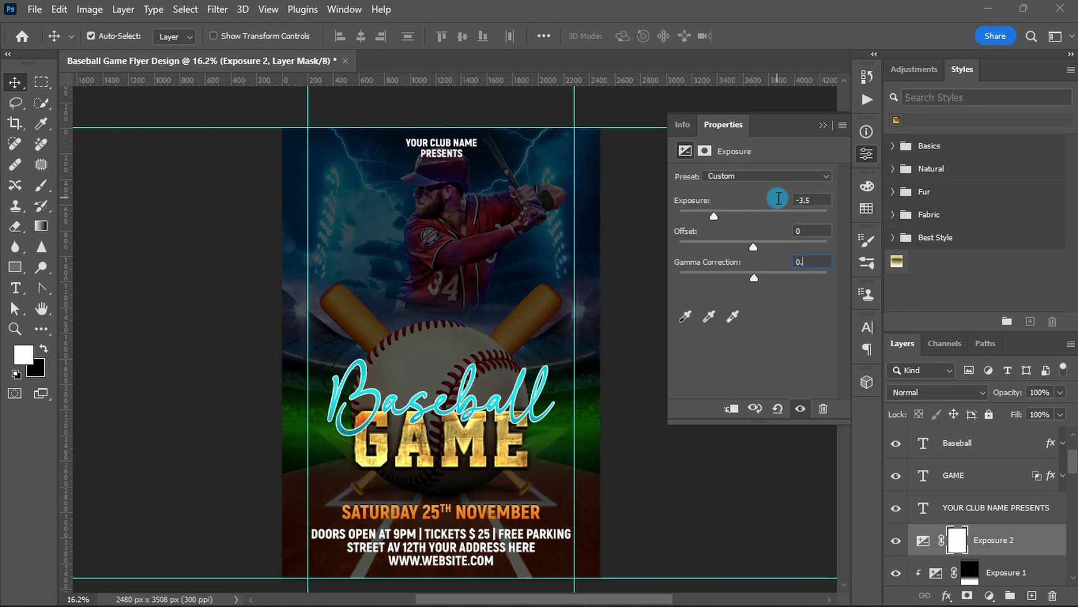
pyautogui.write('6')
pyautogui.press('Return')
# Draw a radial gradient on the Exposure mask outward from the baseball centre
pyautogui.press('g')
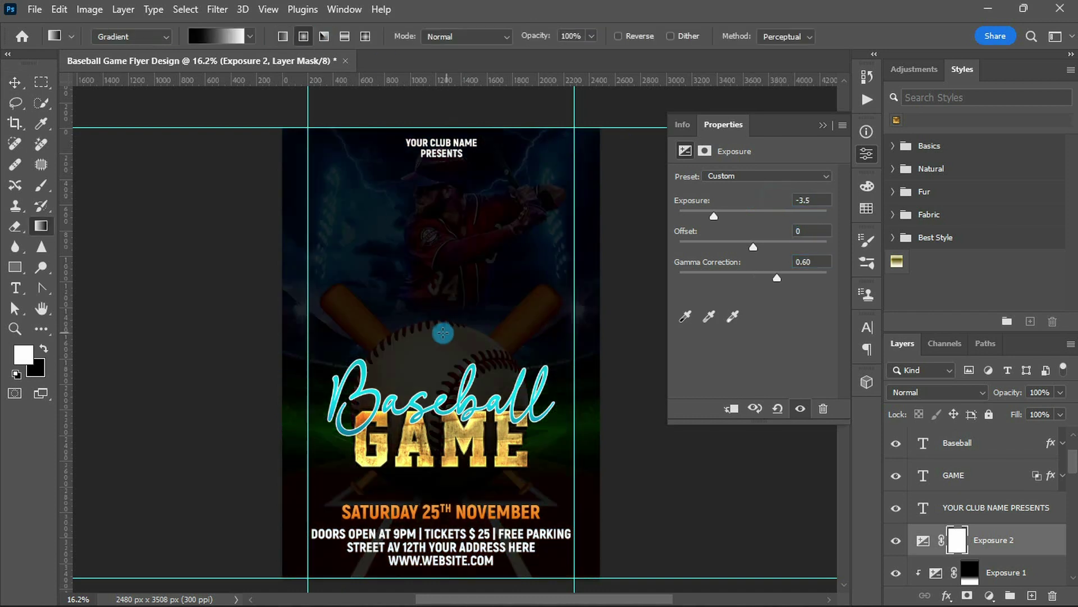
pyautogui.moveTo(443, 332); pyautogui.dragTo(681, 337)
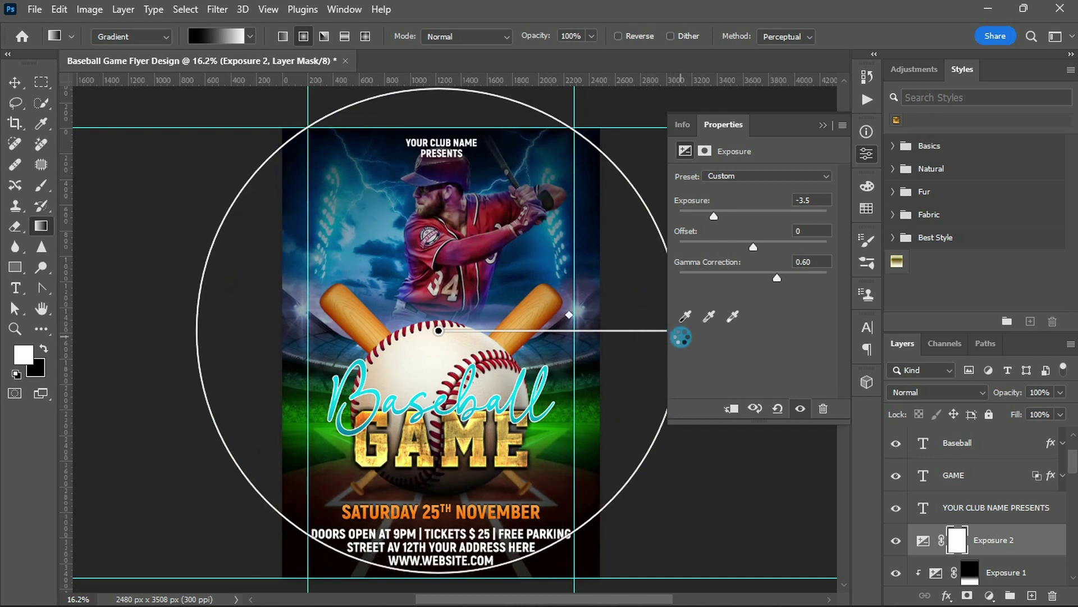
pyautogui.moveTo(681, 337)
pyautogui.mouseDown()
pyautogui.moveTo(602, 329)
pyautogui.moveTo(714, 329)
pyautogui.mouseUp()
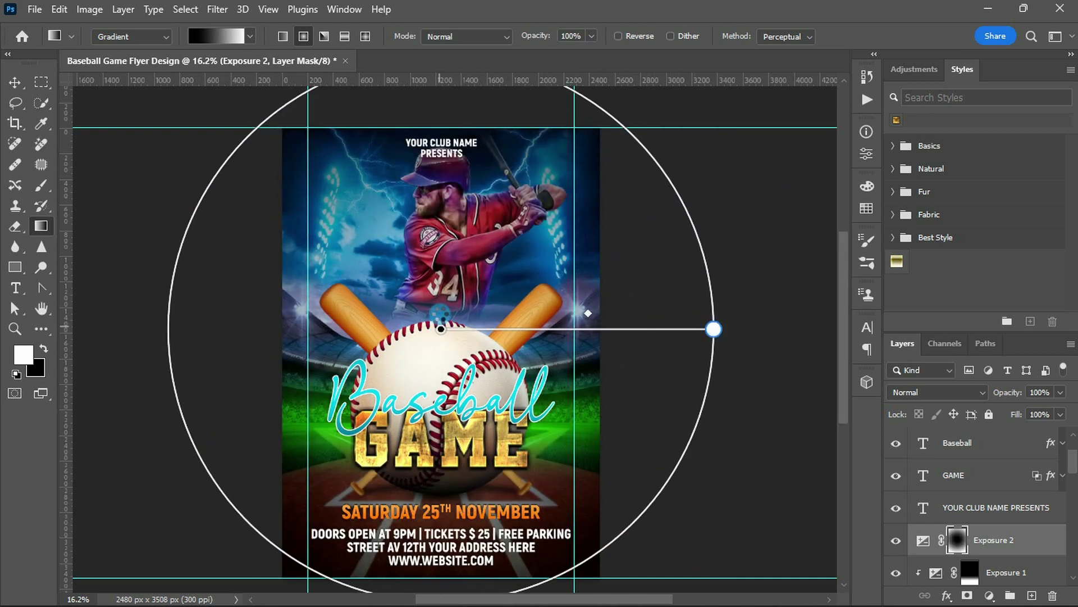
pyautogui.moveTo(442, 329); pyautogui.dragTo(443, 316)
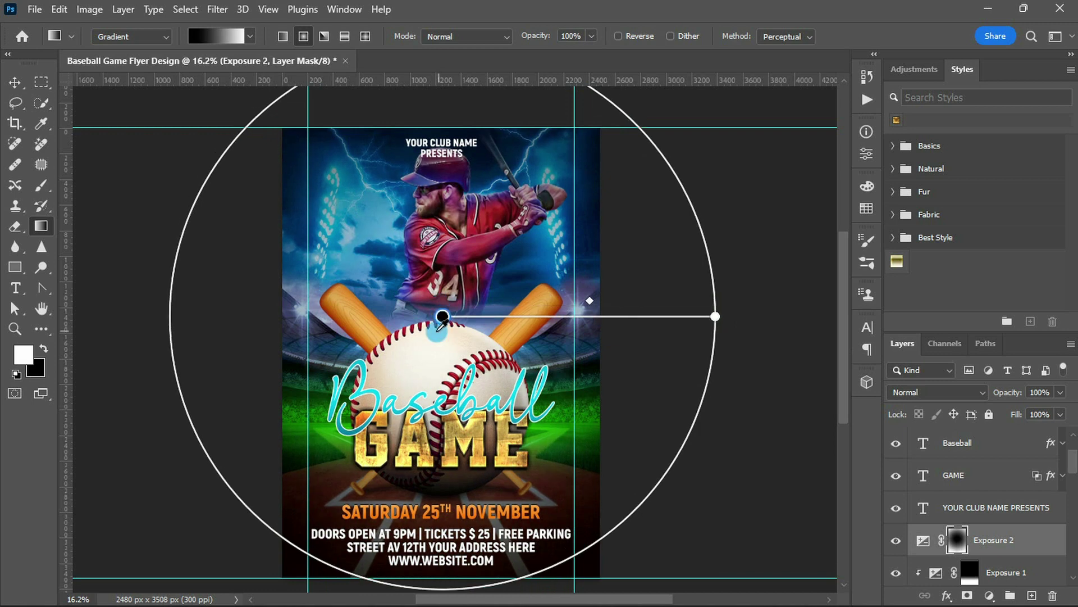
pyautogui.scroll(-2, 443, 316)
pyautogui.scroll(1, 444, 317)
pyautogui.moveTo(693, 318); pyautogui.dragTo(737, 318)
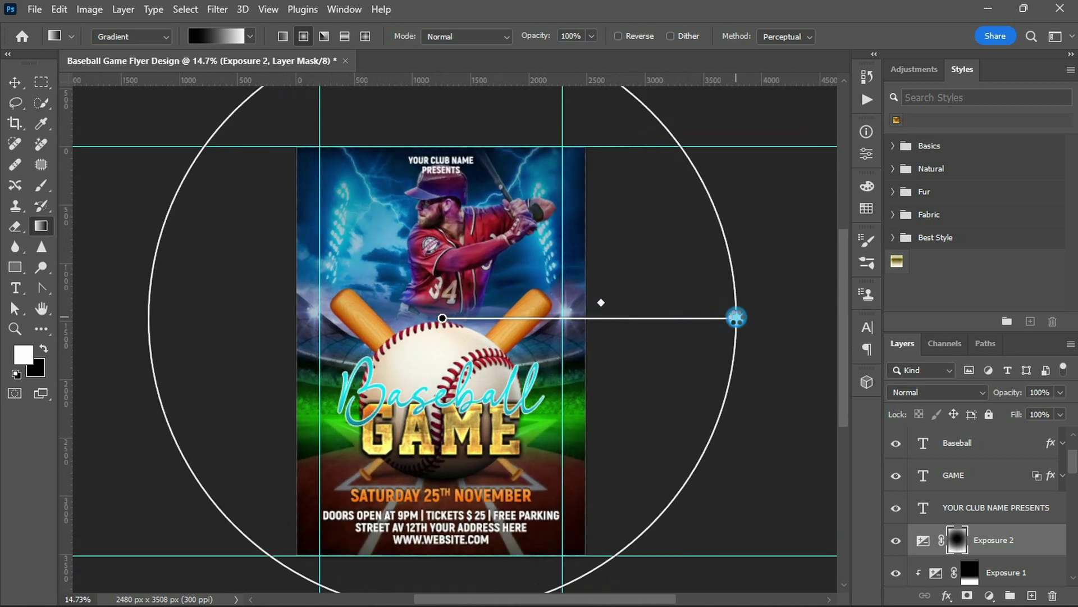
pyautogui.scroll(2, 975, 472)
pyautogui.click(978, 454)
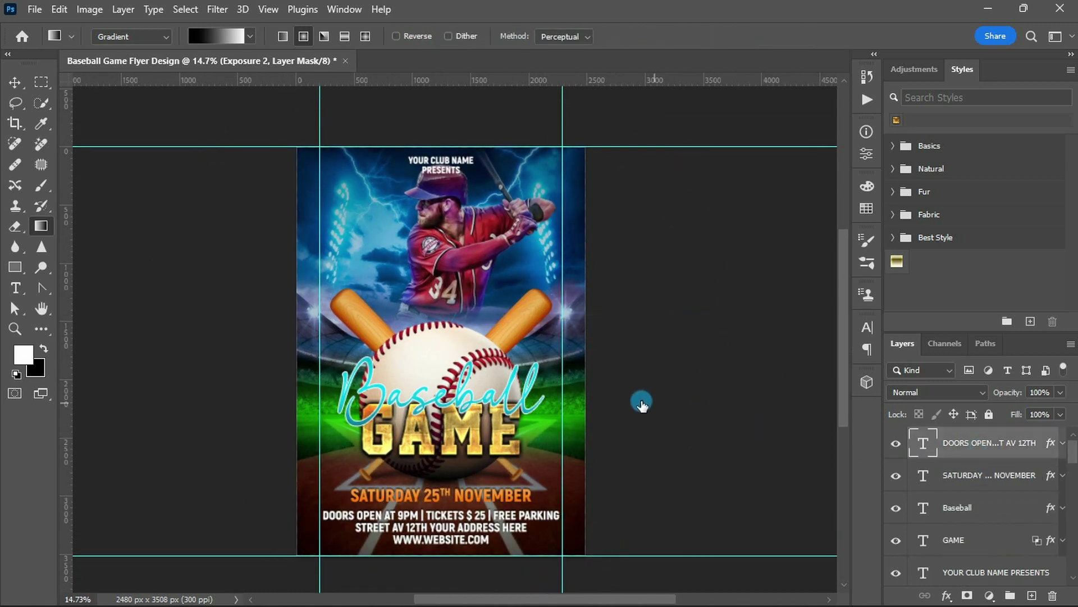
pyautogui.press('x')
pyautogui.press('v')
pyautogui.scroll(1, 597, 349)
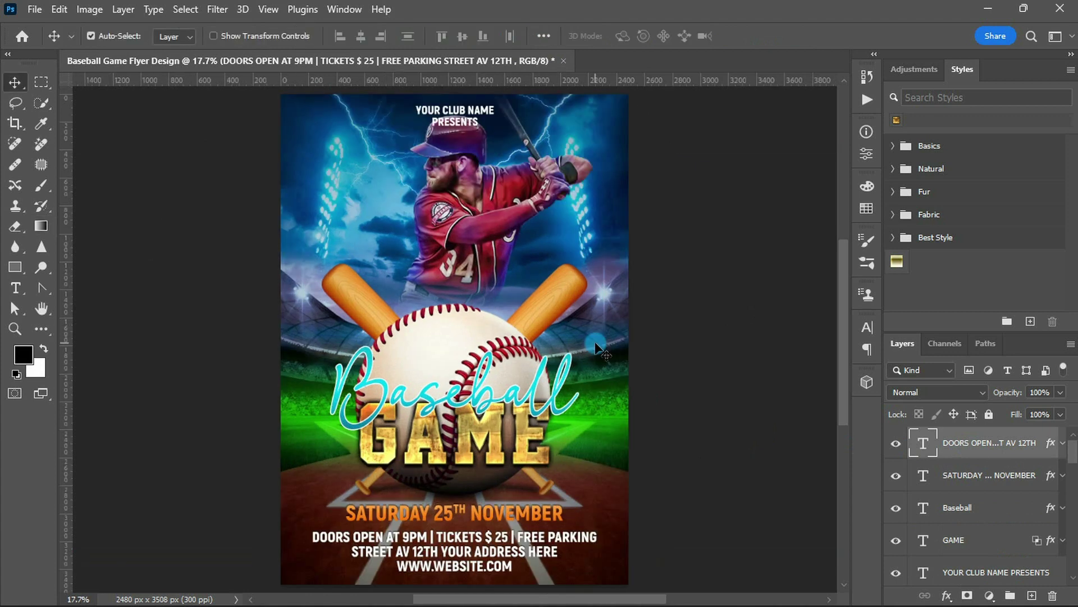